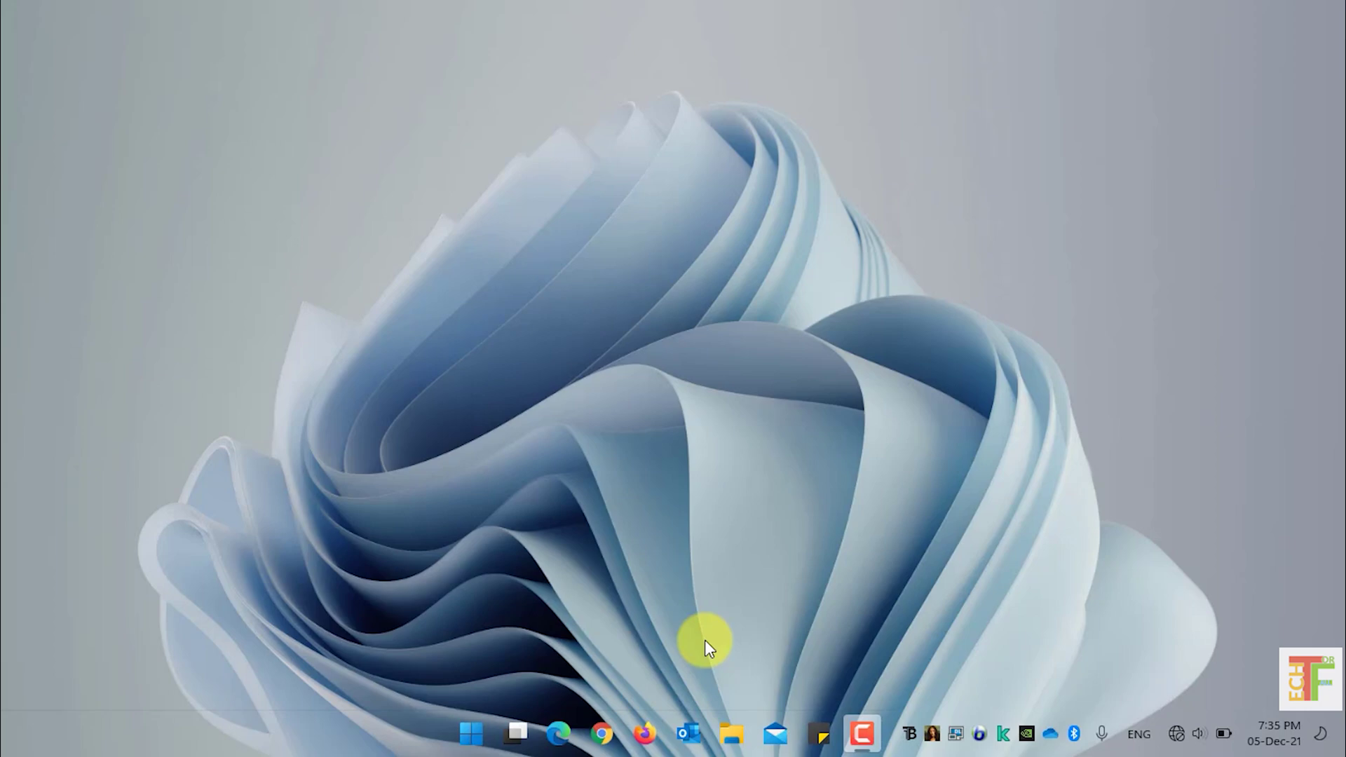
{"action": "left_click", "coordinate": [652, 731]}
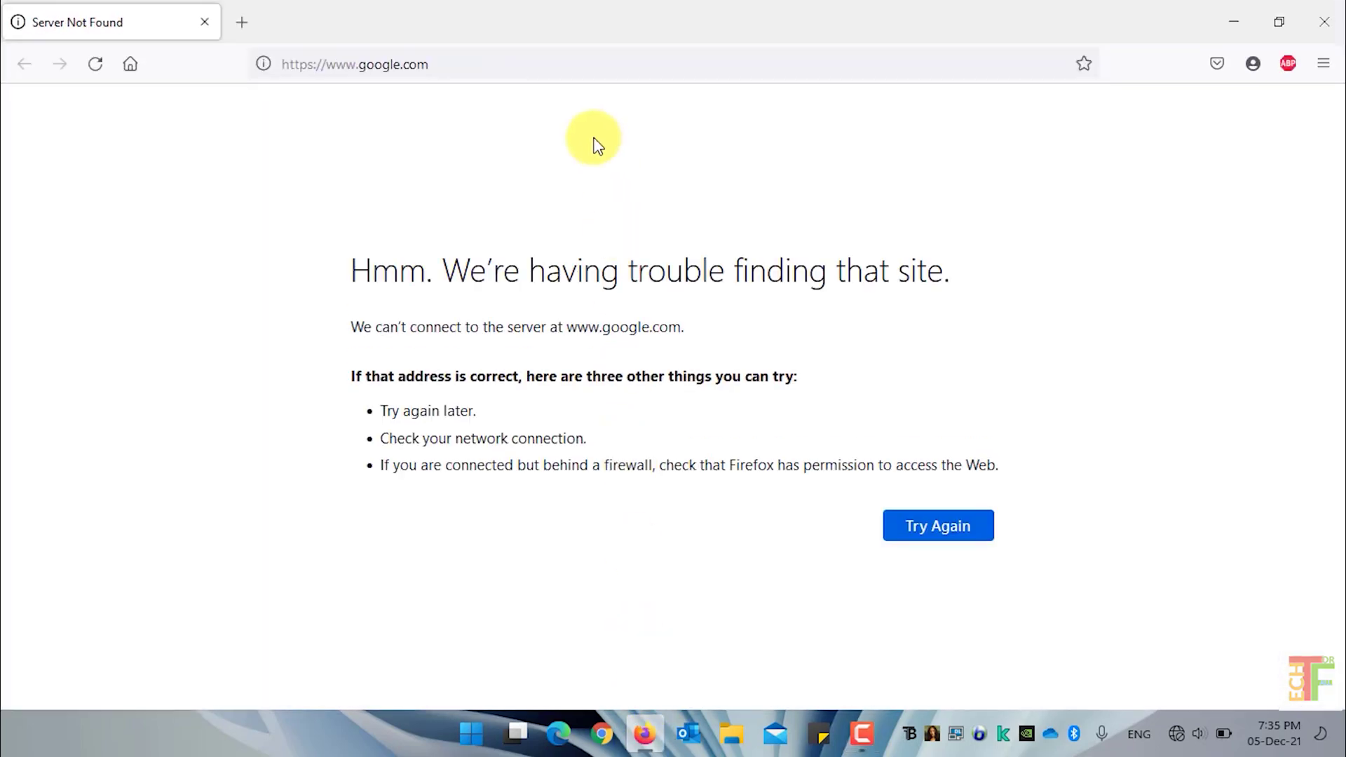
Load the Kerio Control admin page and log in with the administrator username and password
{"action": "left_click", "coordinate": [574, 67]}
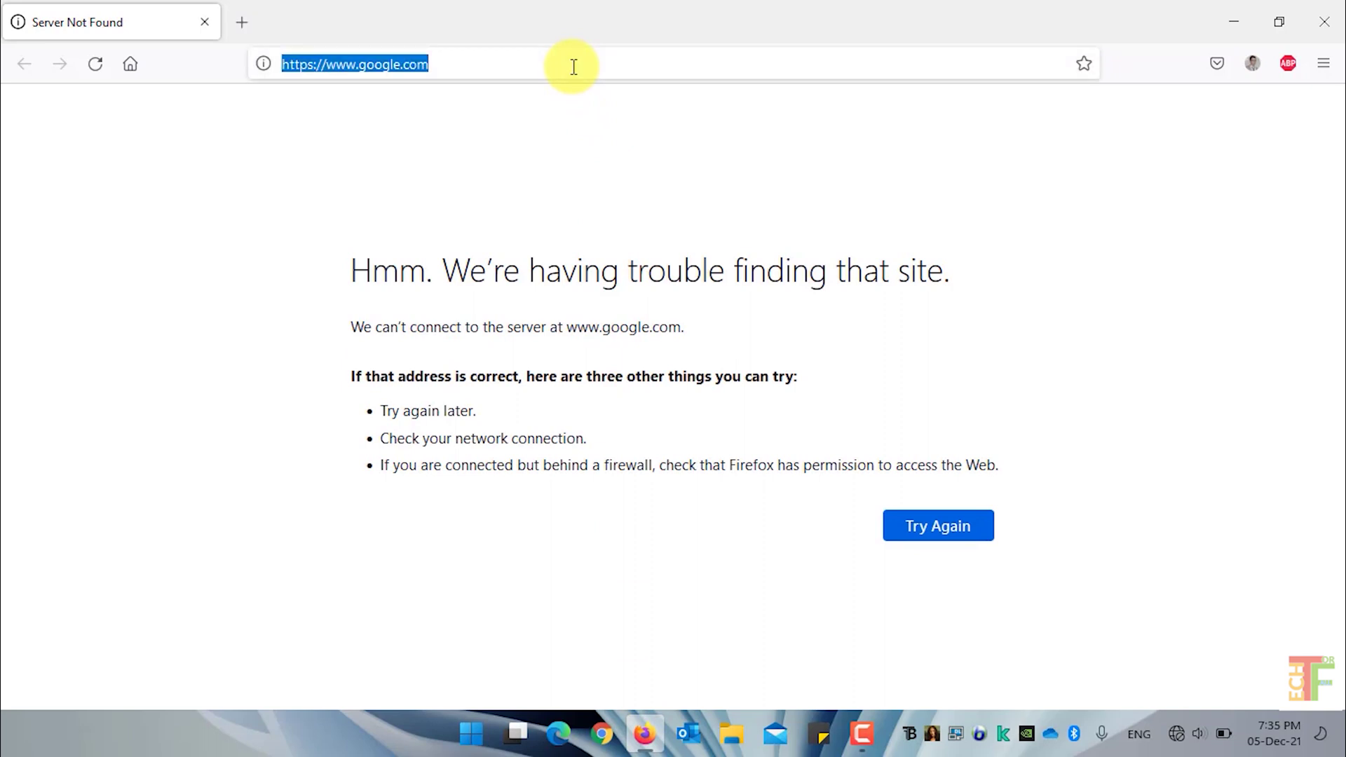
{"action": "left_click", "coordinate": [586, 104]}
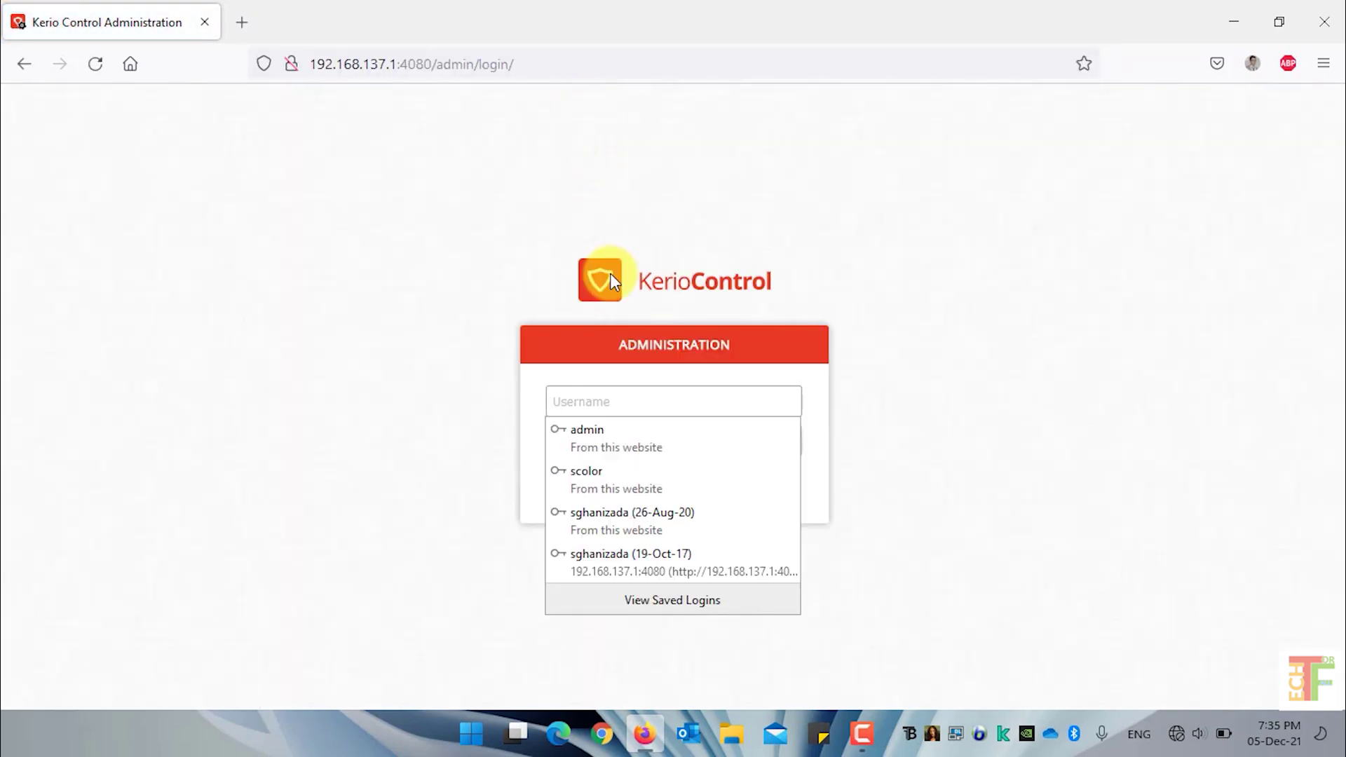
{"action": "left_click", "coordinate": [633, 397]}
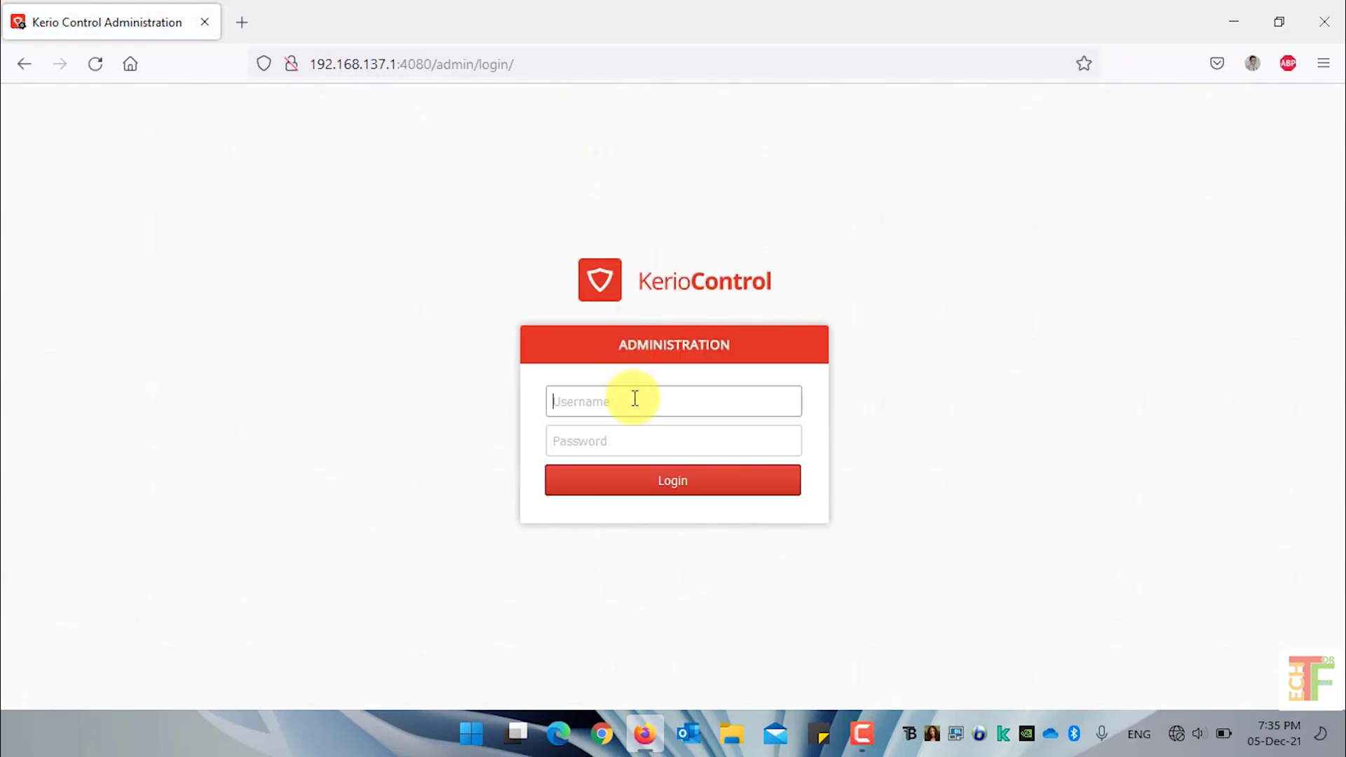
{"action": "type", "text": "admin"}
{"action": "key", "text": "Escape"}
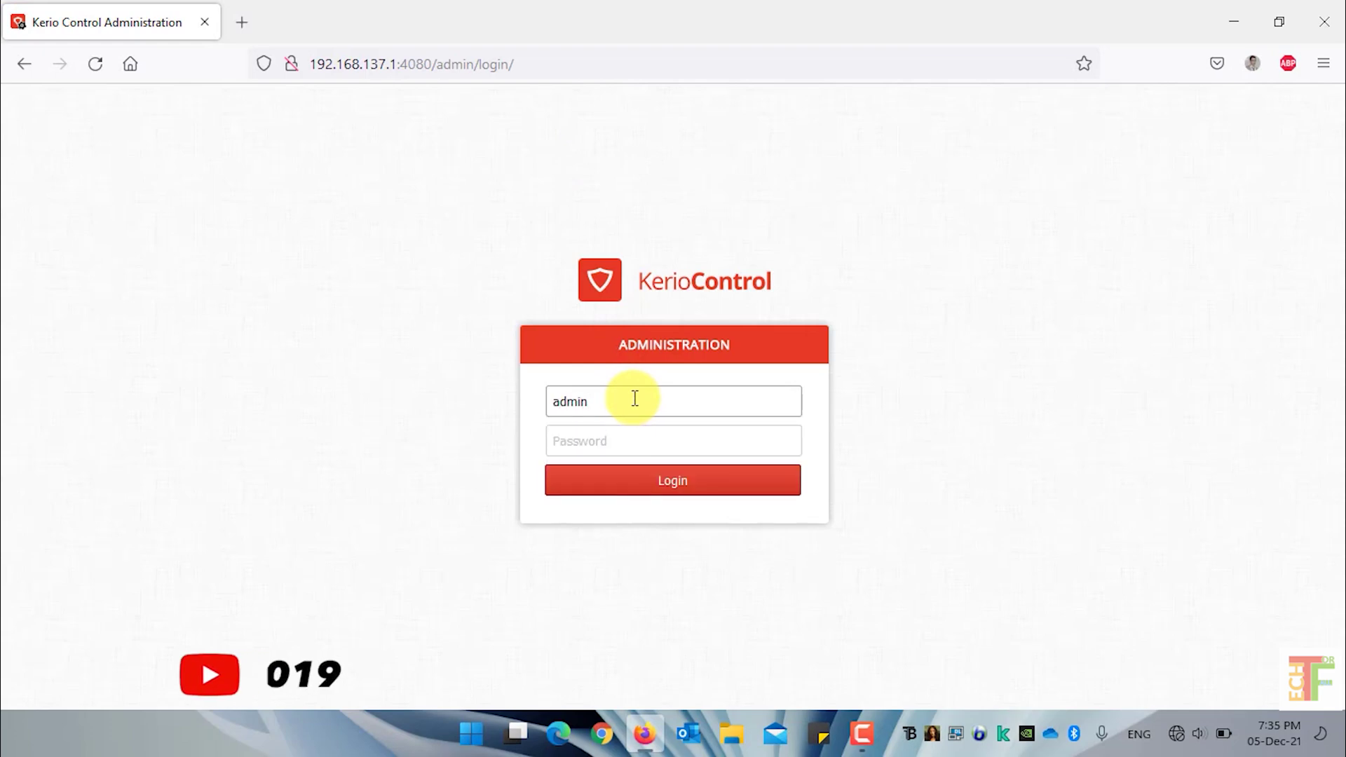
{"action": "left_click", "coordinate": [633, 433]}
{"action": "type", "text": "admin"}
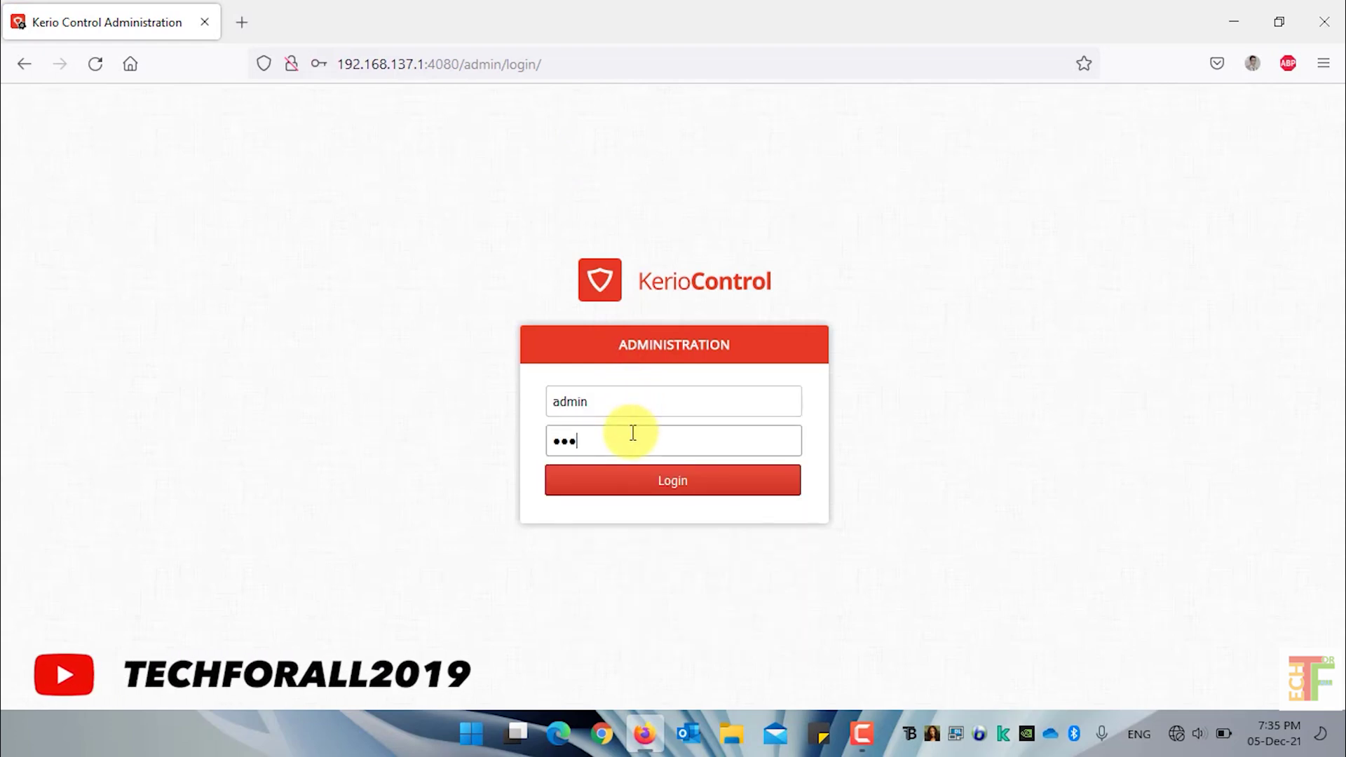
{"action": "type", "text": "12345"}
{"action": "left_click", "coordinate": [670, 483]}
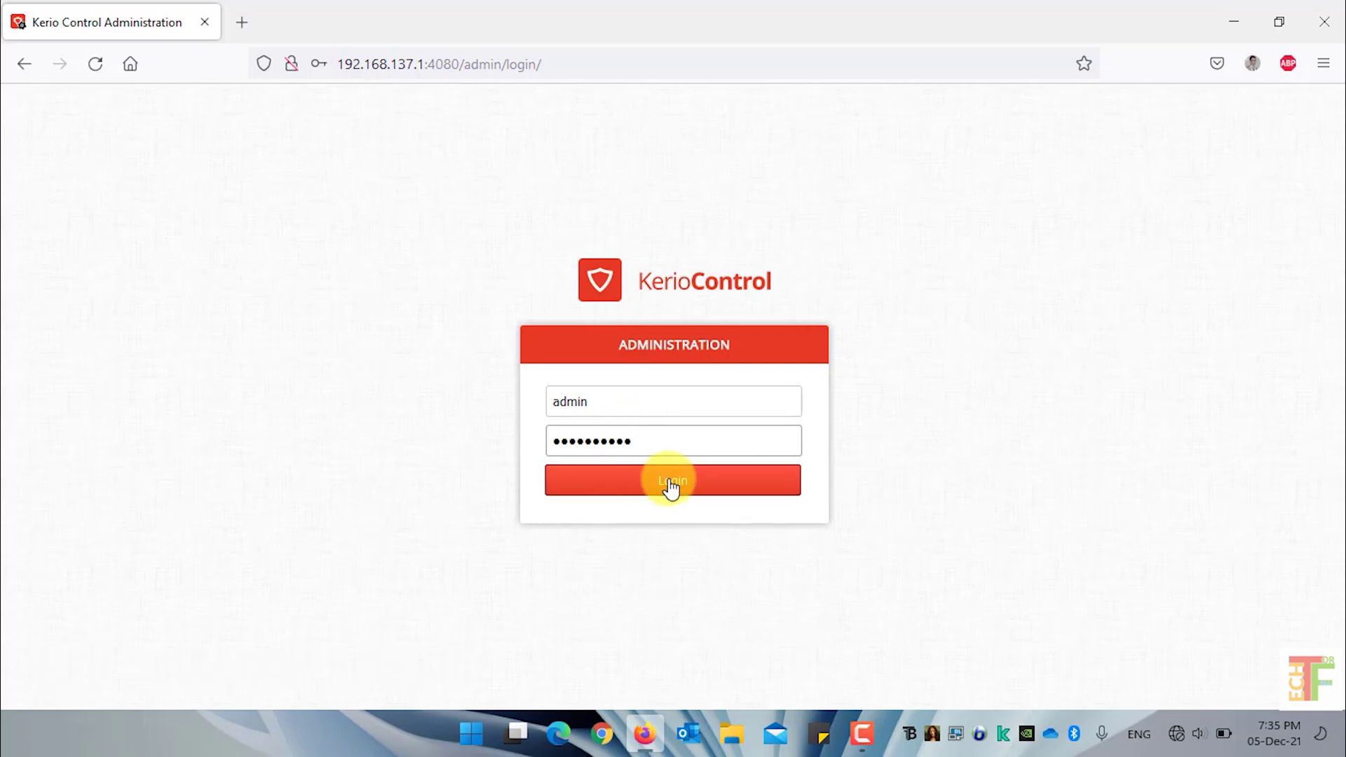
Decline updating the saved login and go to Definitions > URL Groups
{"action": "left_click", "coordinate": [590, 319]}
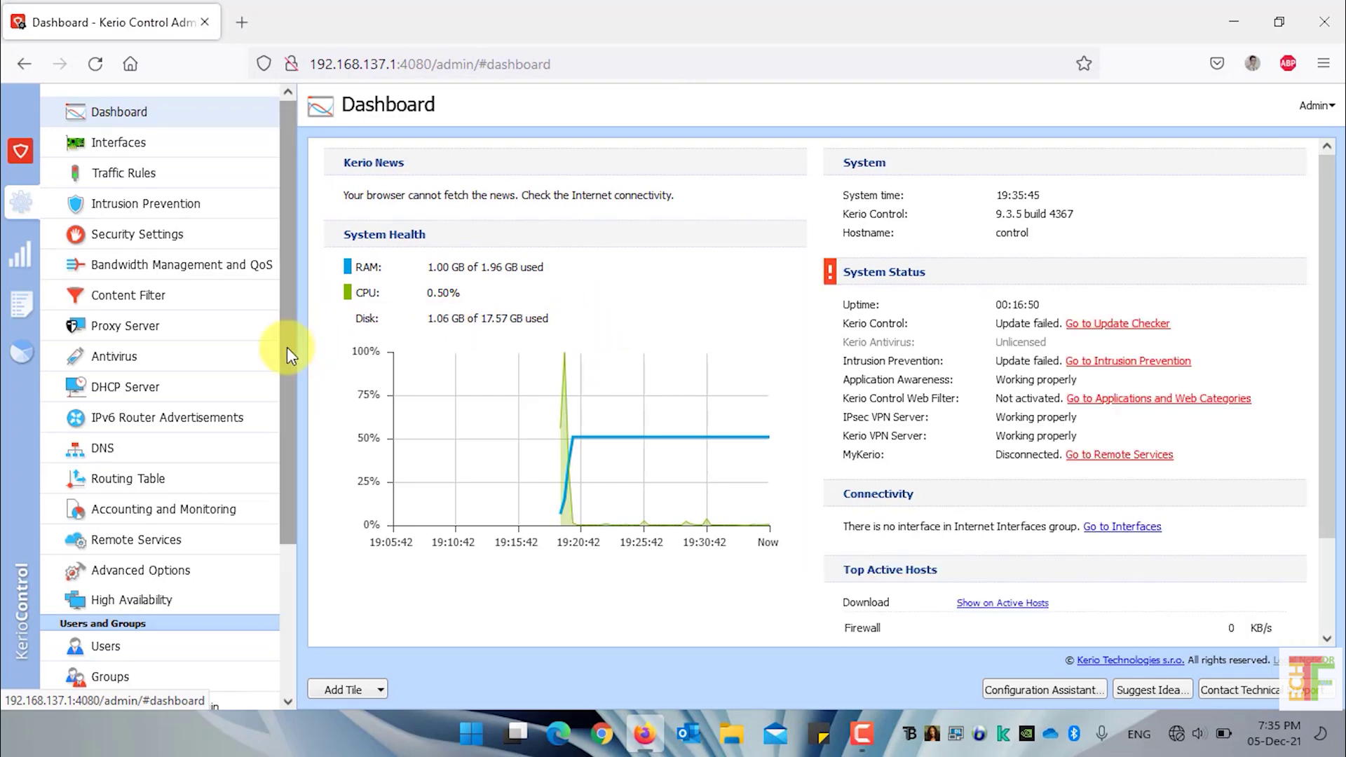
{"action": "left_click_drag", "start_coordinate": [284, 347], "coordinate": [287, 554]}
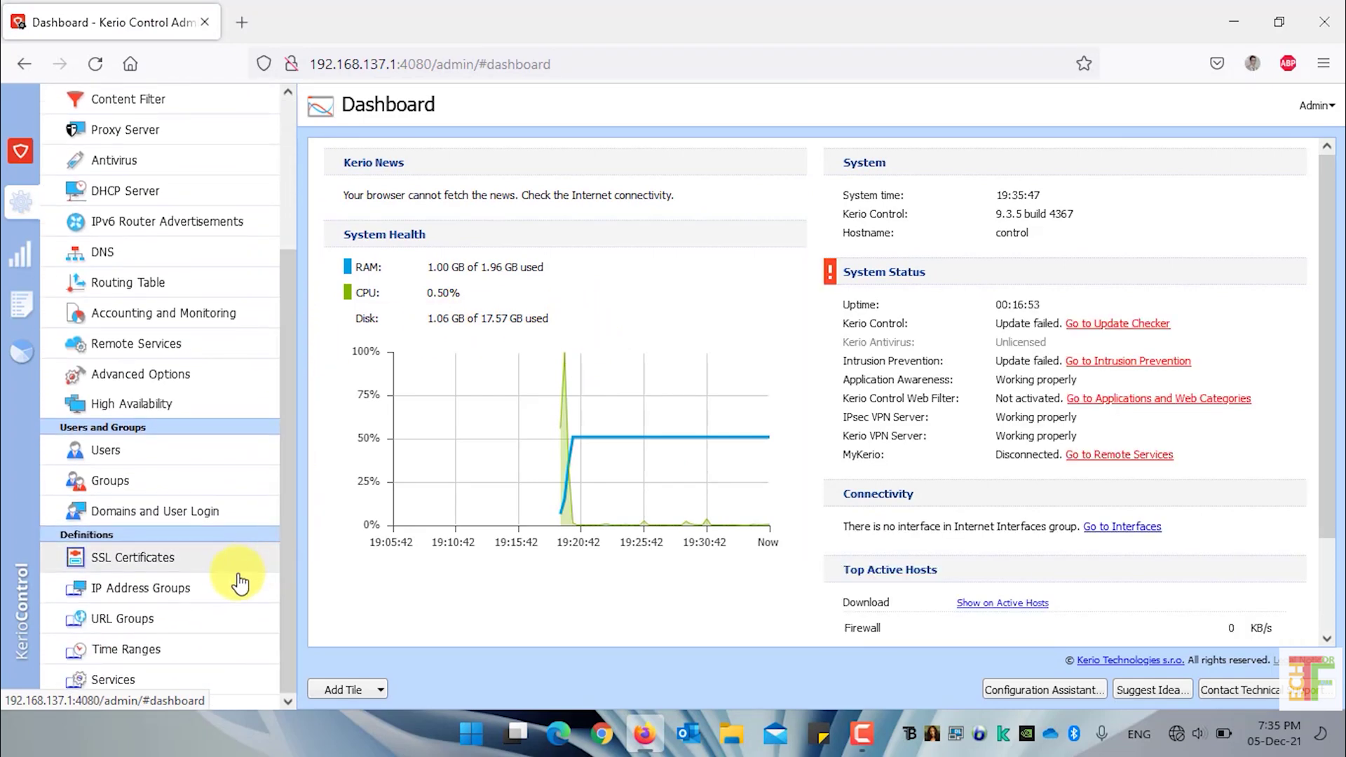
{"action": "left_click", "coordinate": [194, 624]}
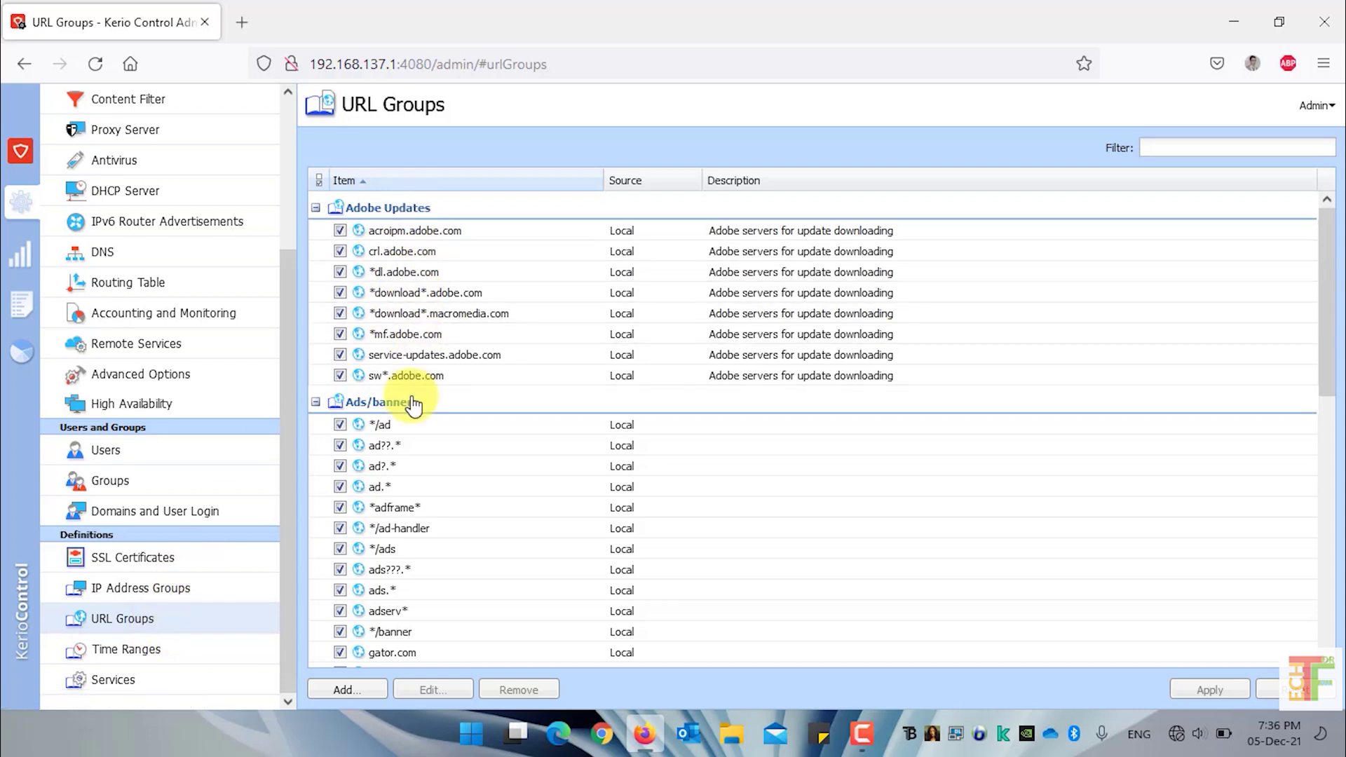
Collapse the Ads/banners, Apple, Automatic, Java and Microsoft Updates groups, toggling Adobe Updates
{"action": "left_click", "coordinate": [369, 401]}
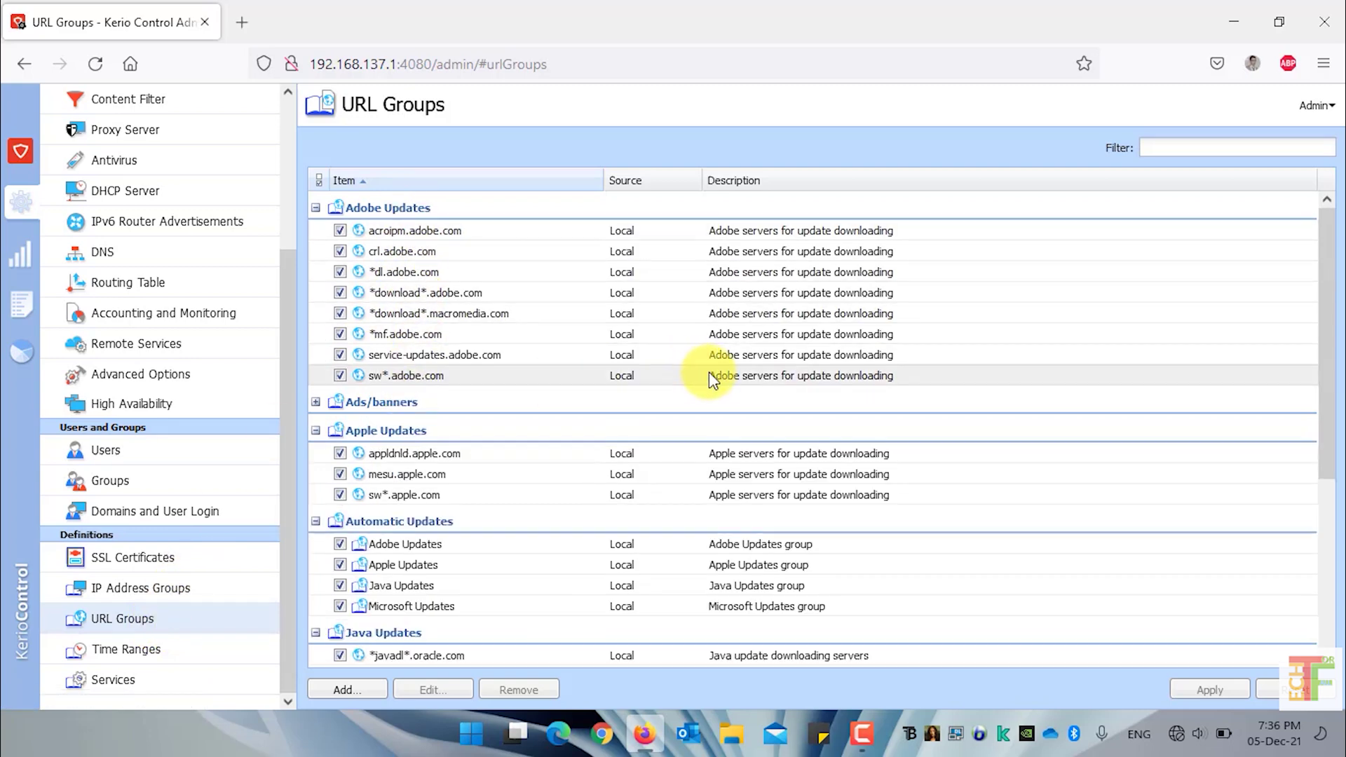
{"action": "left_click", "coordinate": [489, 435]}
{"action": "left_click", "coordinate": [469, 463]}
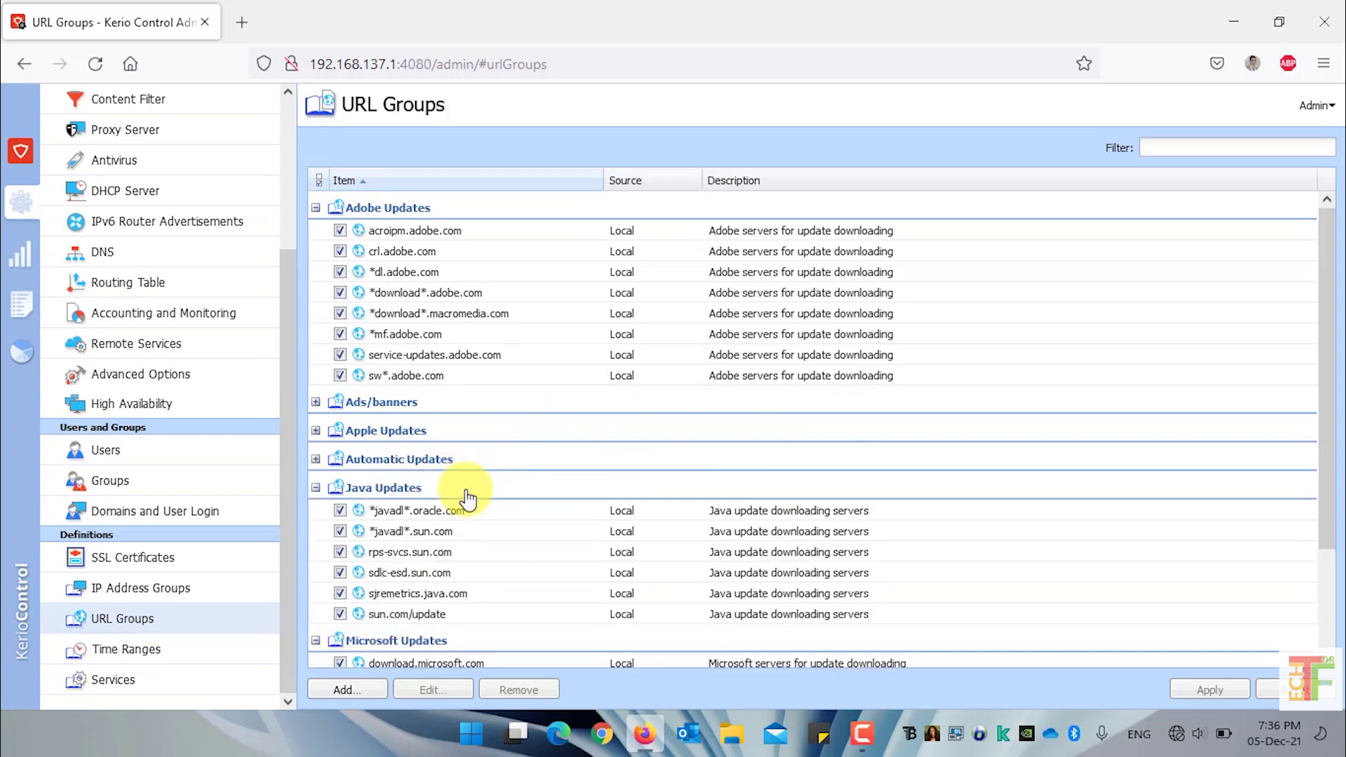
{"action": "left_click", "coordinate": [467, 496]}
{"action": "left_click", "coordinate": [467, 518]}
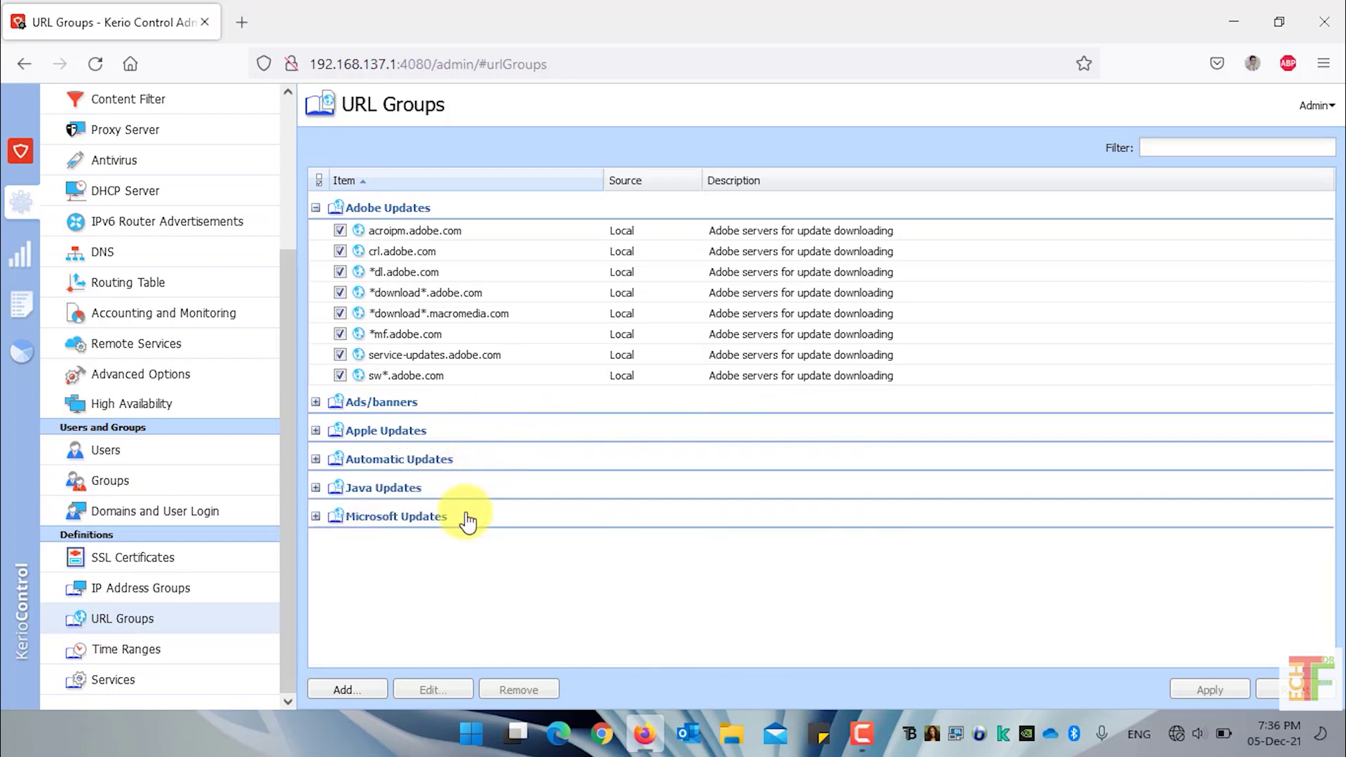
{"action": "left_click", "coordinate": [426, 208]}
{"action": "left_click", "coordinate": [427, 208]}
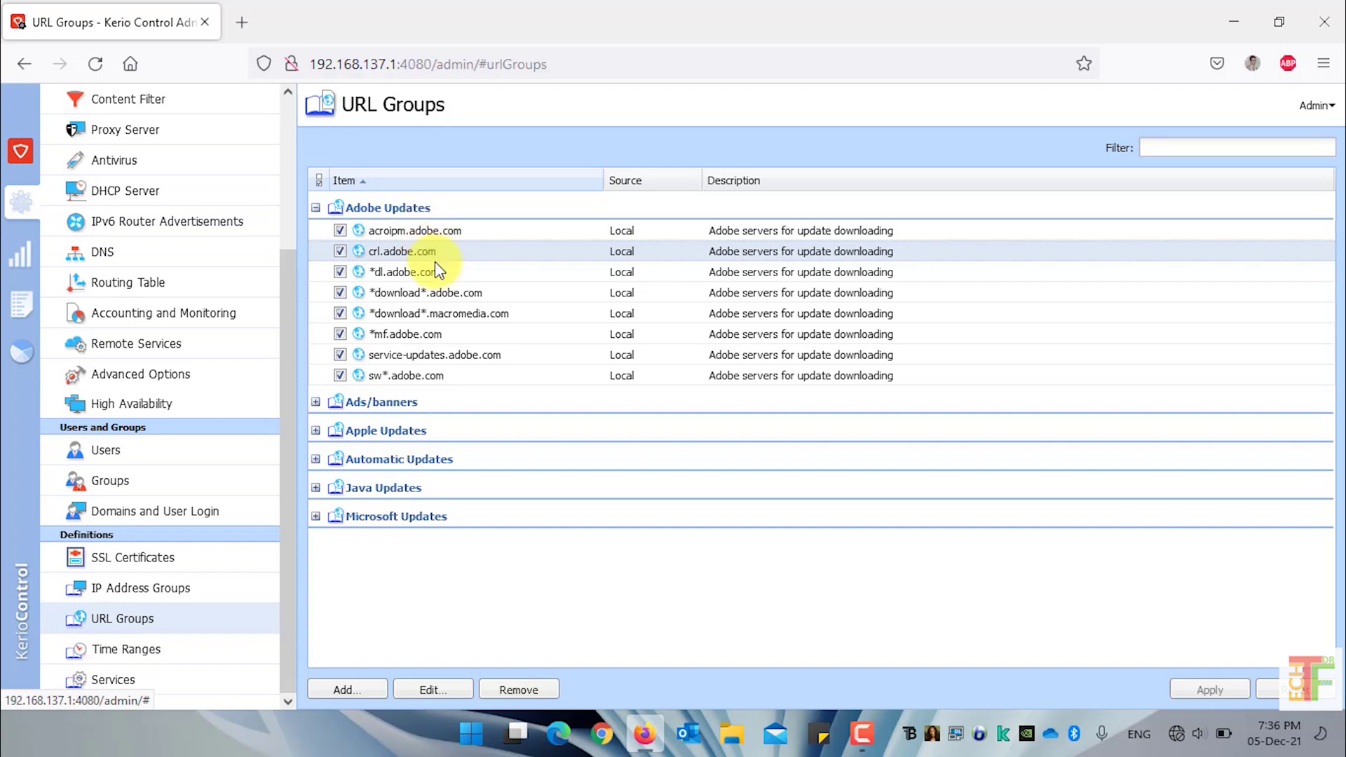
Expand Apple, Java, Microsoft and Automatic Updates, selecting its Adobe Updates child entry
{"action": "left_click", "coordinate": [435, 376]}
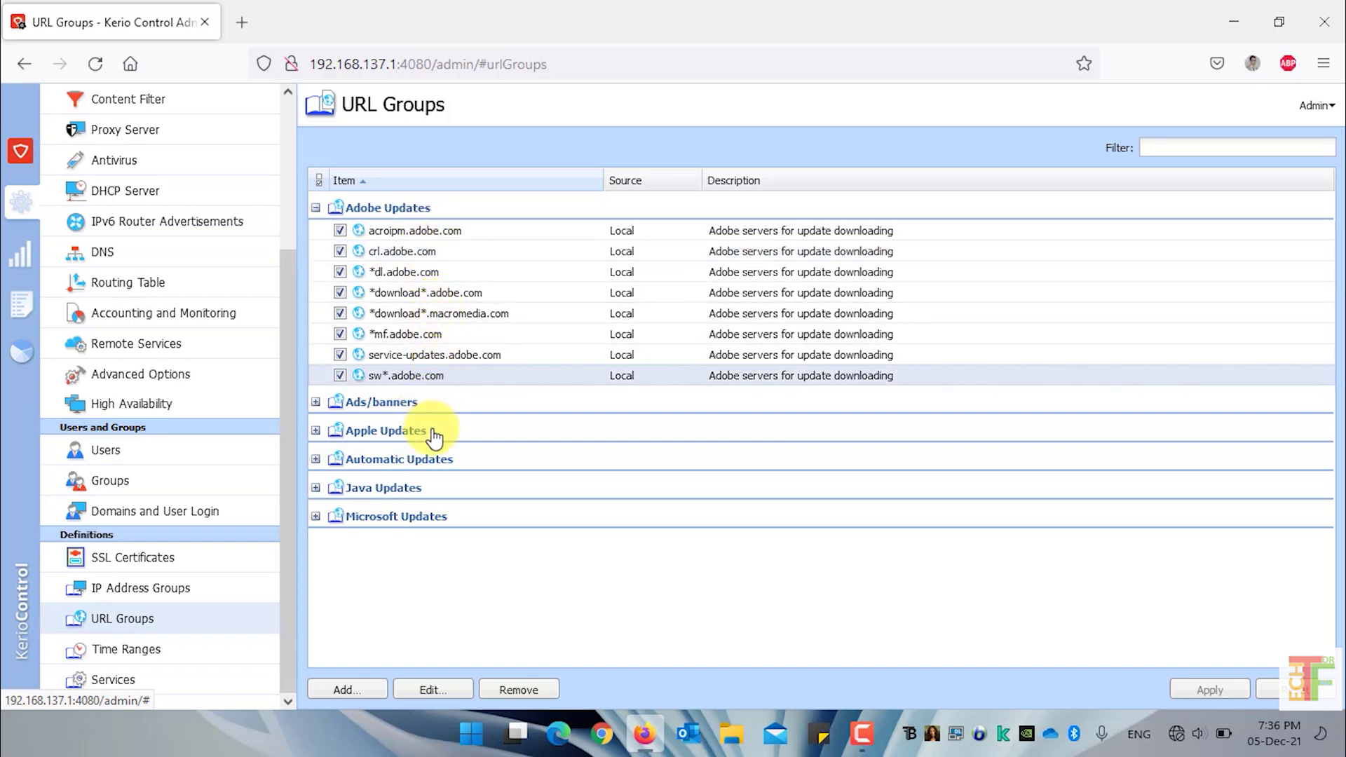
{"action": "left_click", "coordinate": [434, 435]}
{"action": "left_click", "coordinate": [425, 550]}
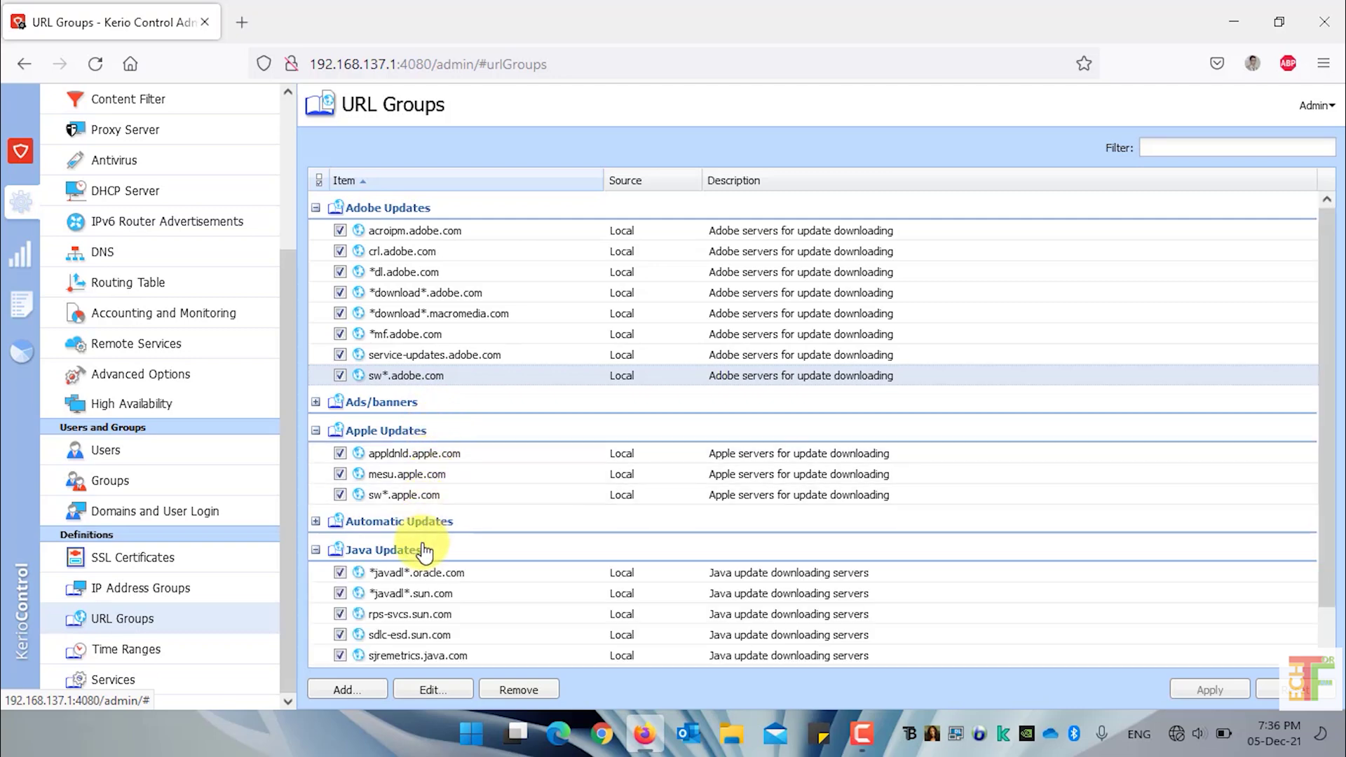
{"action": "scroll", "coordinate": [420, 586], "scroll_direction": "down", "scroll_amount": 1}
{"action": "left_click", "coordinate": [429, 655]}
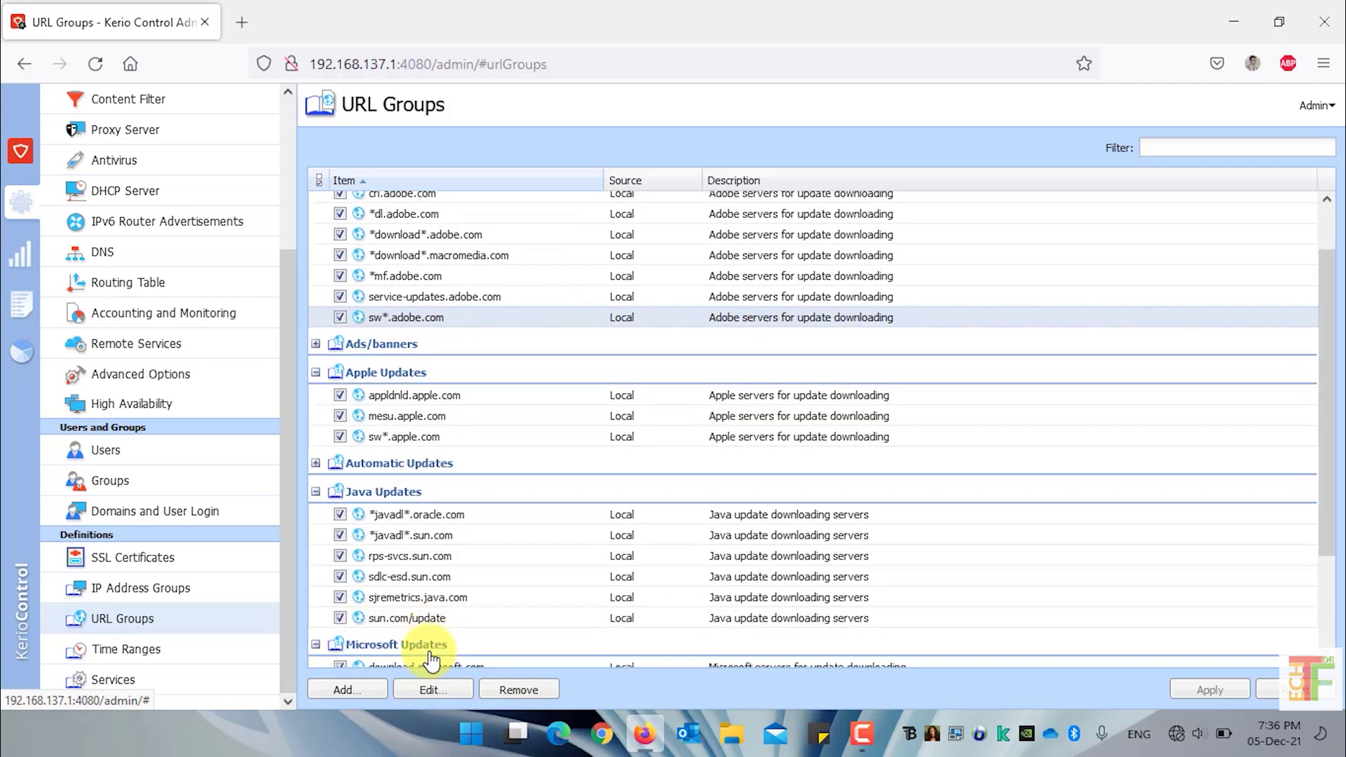
{"action": "scroll", "coordinate": [432, 648], "scroll_direction": "down", "scroll_amount": 2}
{"action": "scroll", "coordinate": [444, 607], "scroll_direction": "up", "scroll_amount": 3}
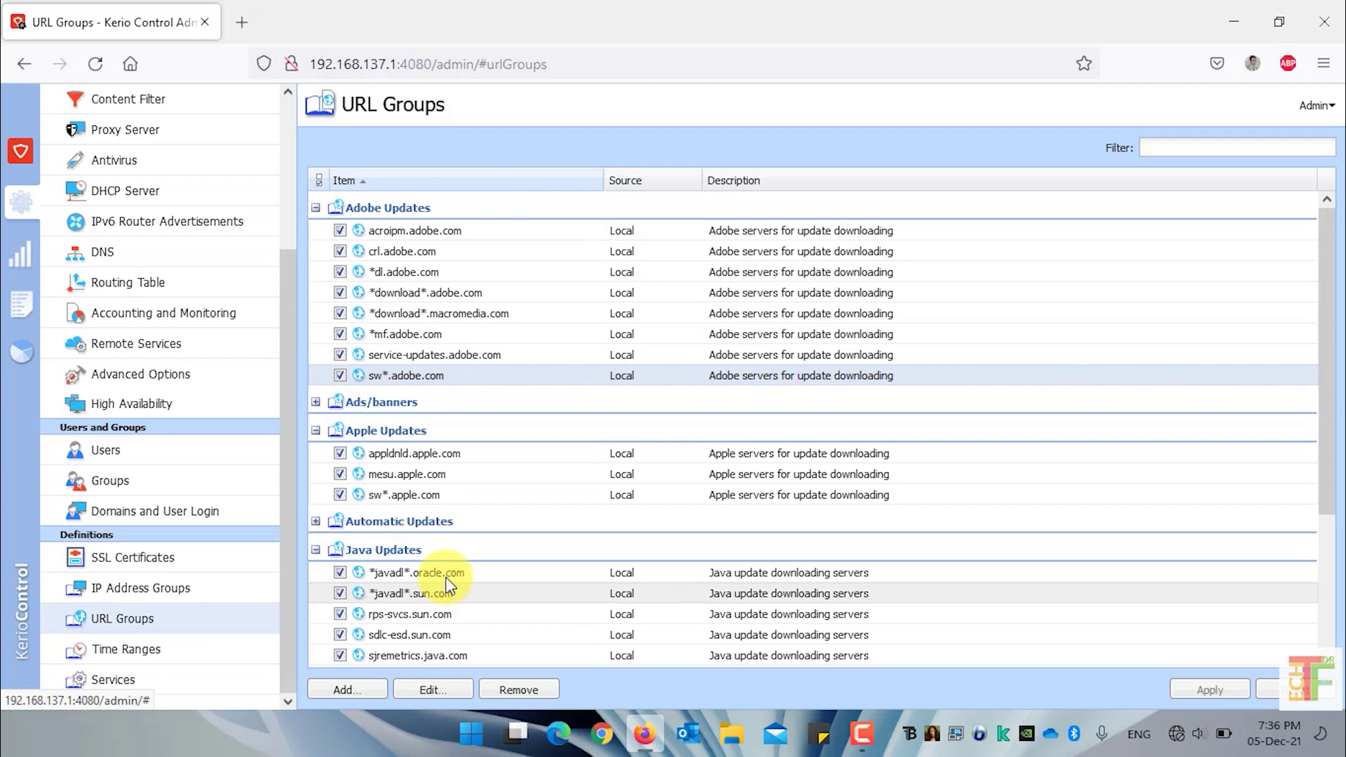
{"action": "left_click", "coordinate": [436, 529]}
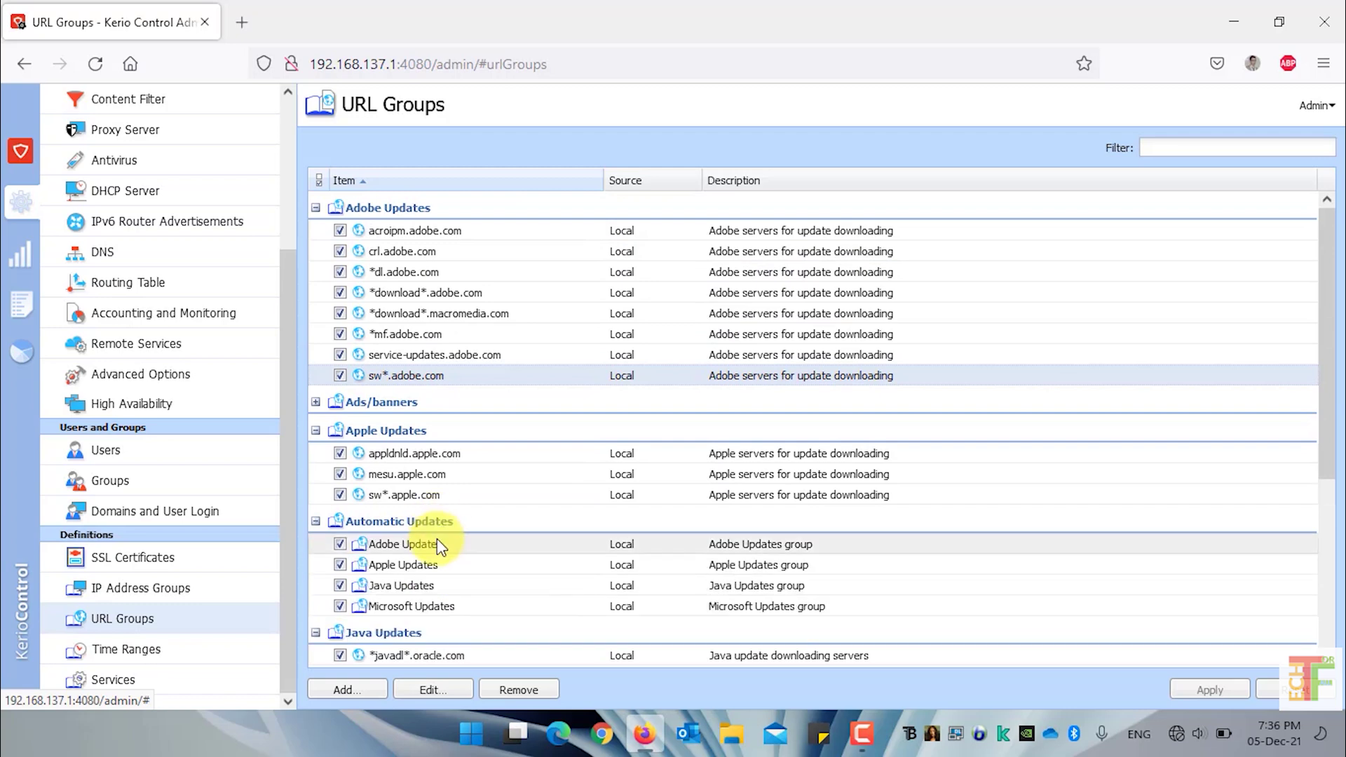
{"action": "left_click", "coordinate": [436, 541]}
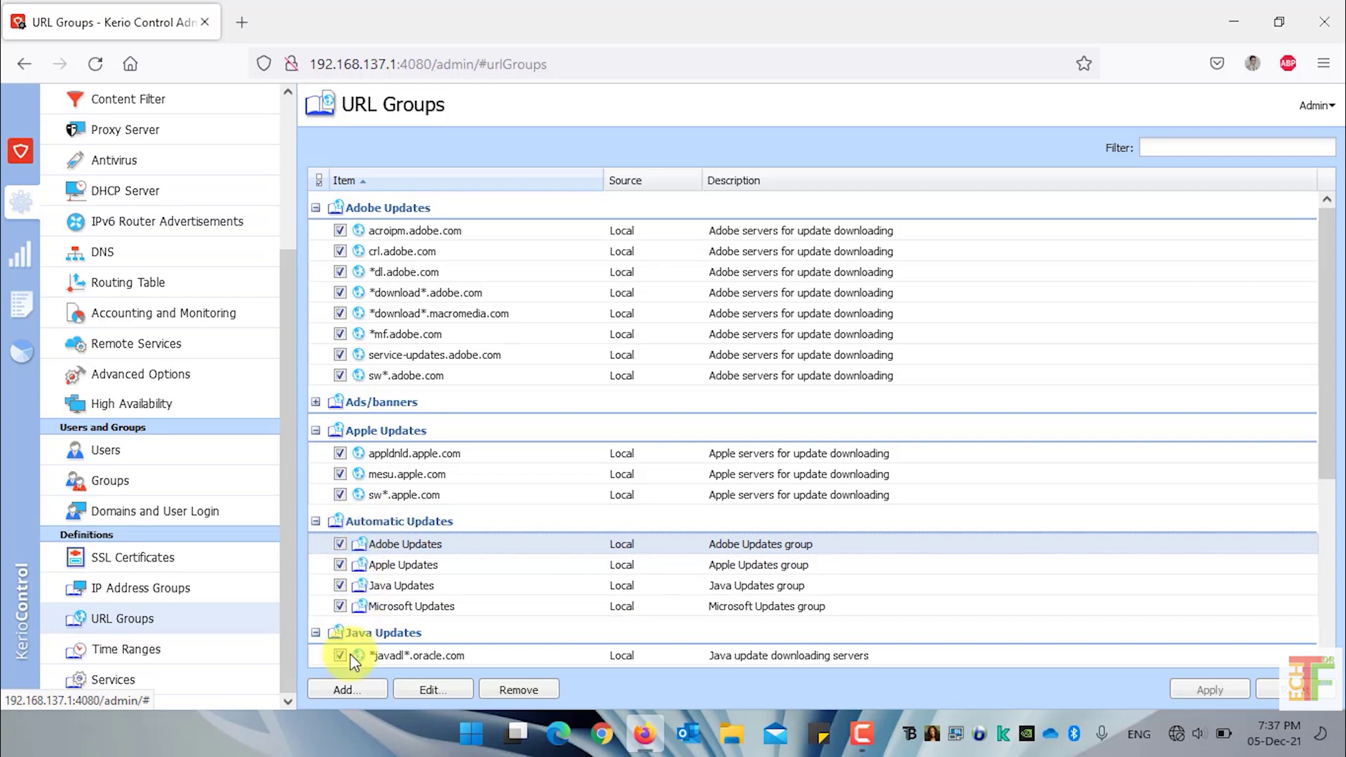
Add a URL entry that creates a new group named 'Social Media Websites'
{"action": "left_click", "coordinate": [345, 688]}
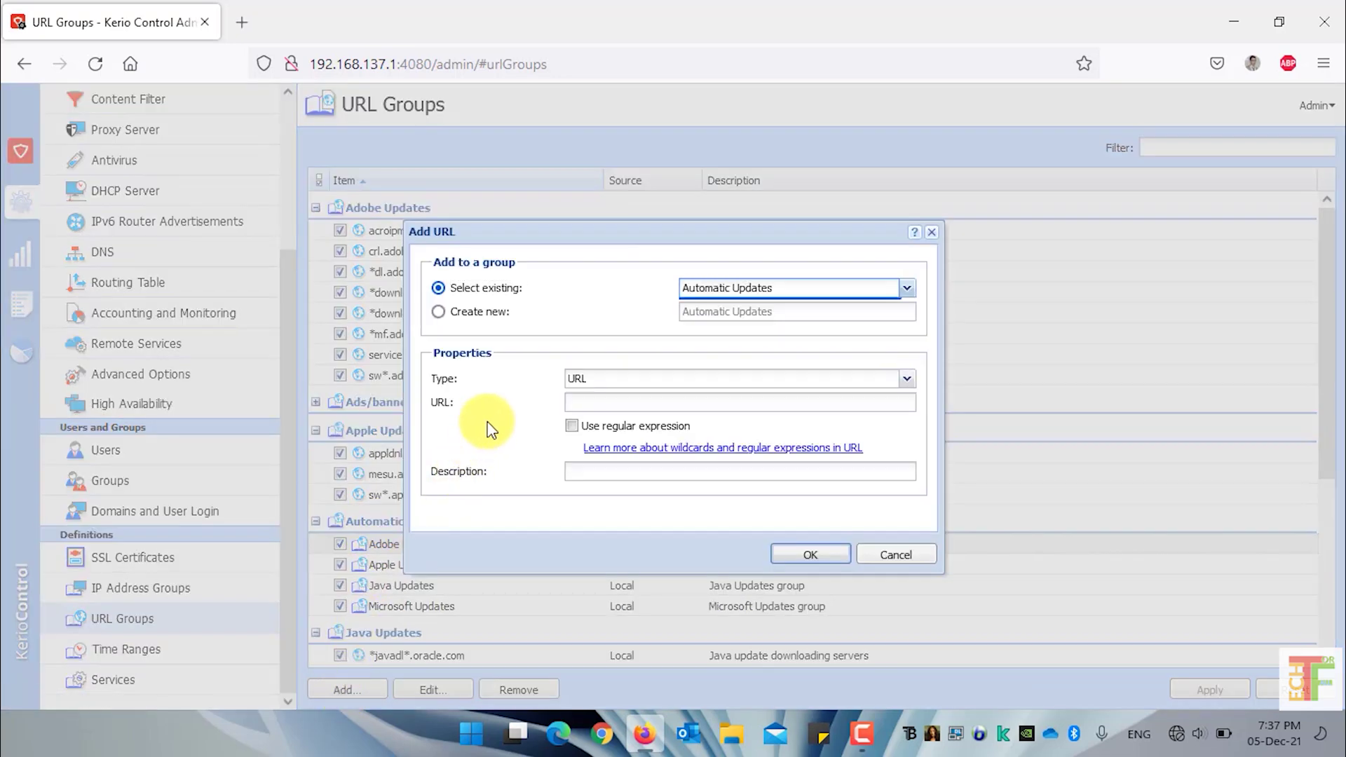
{"action": "left_click", "coordinate": [496, 293]}
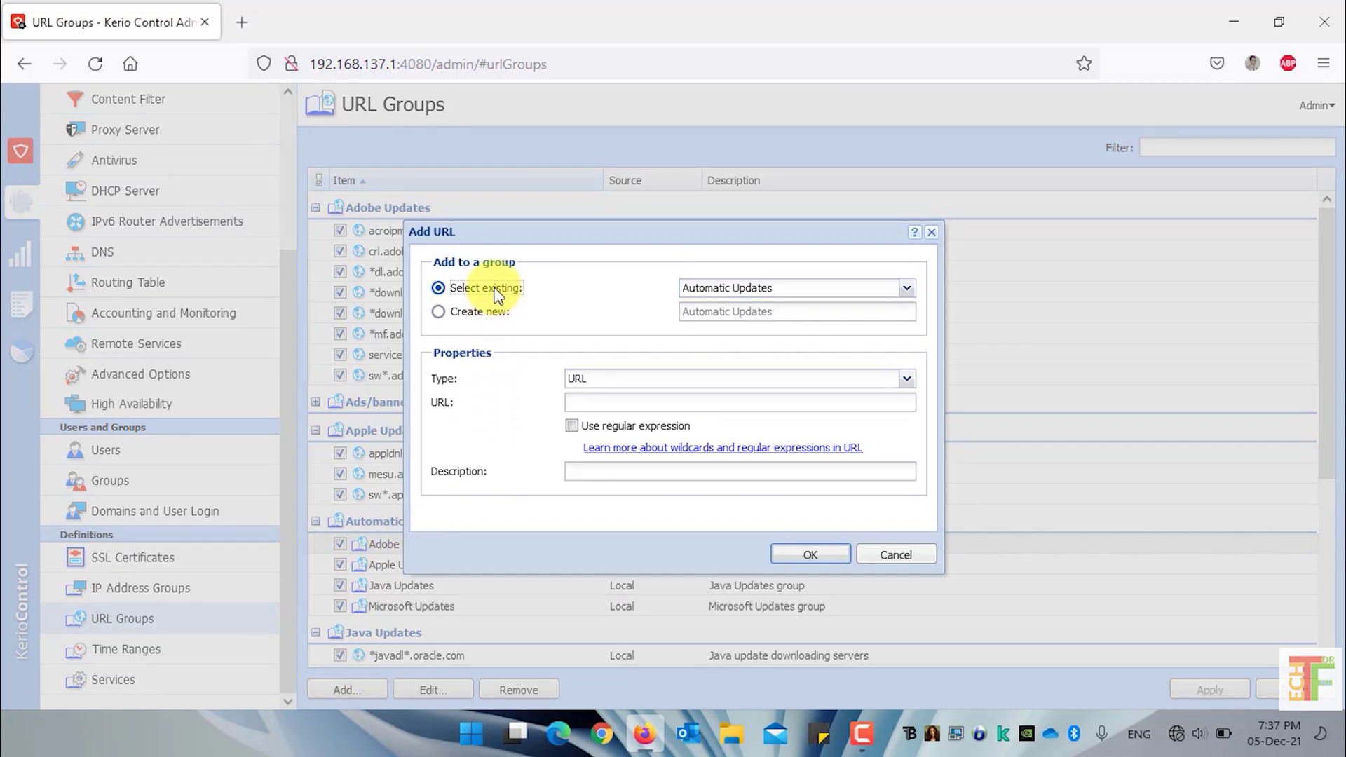
{"action": "left_click", "coordinate": [493, 312]}
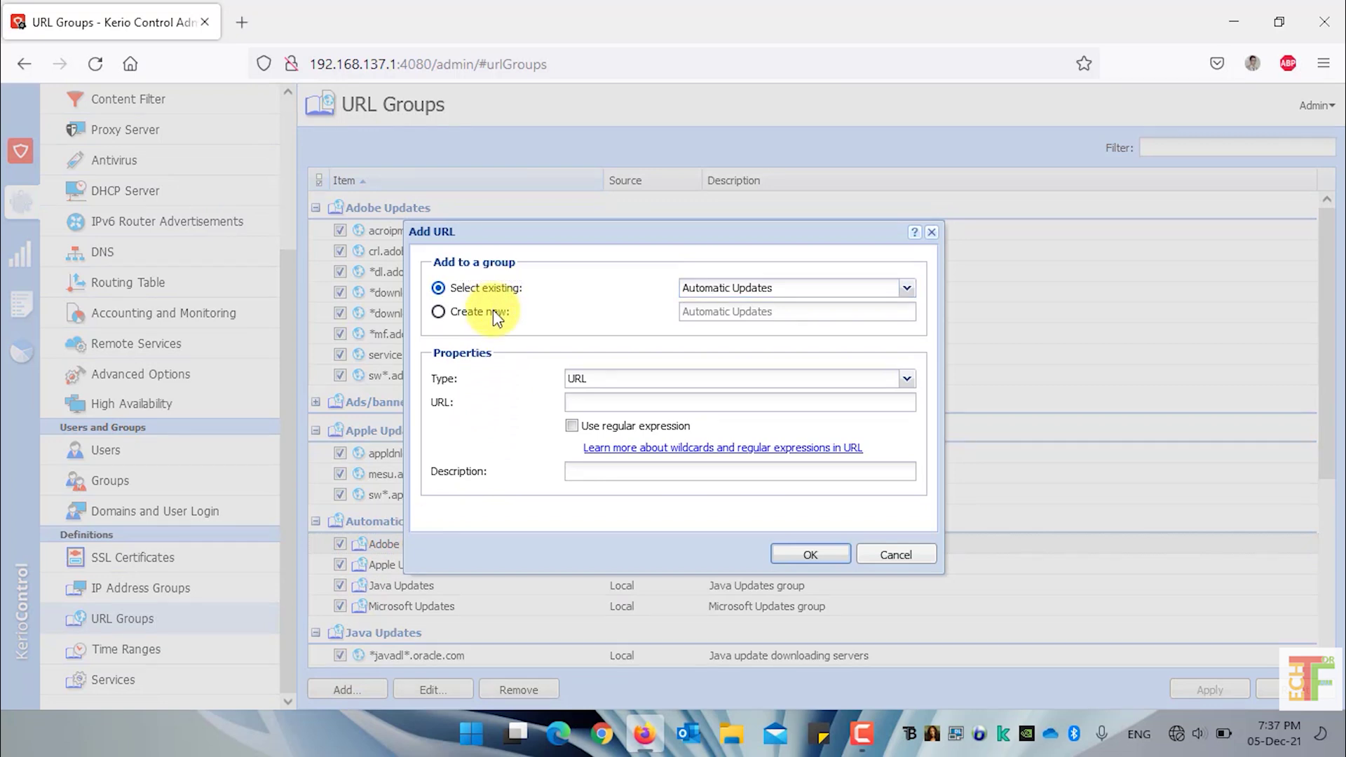
{"action": "left_click", "coordinate": [793, 311]}
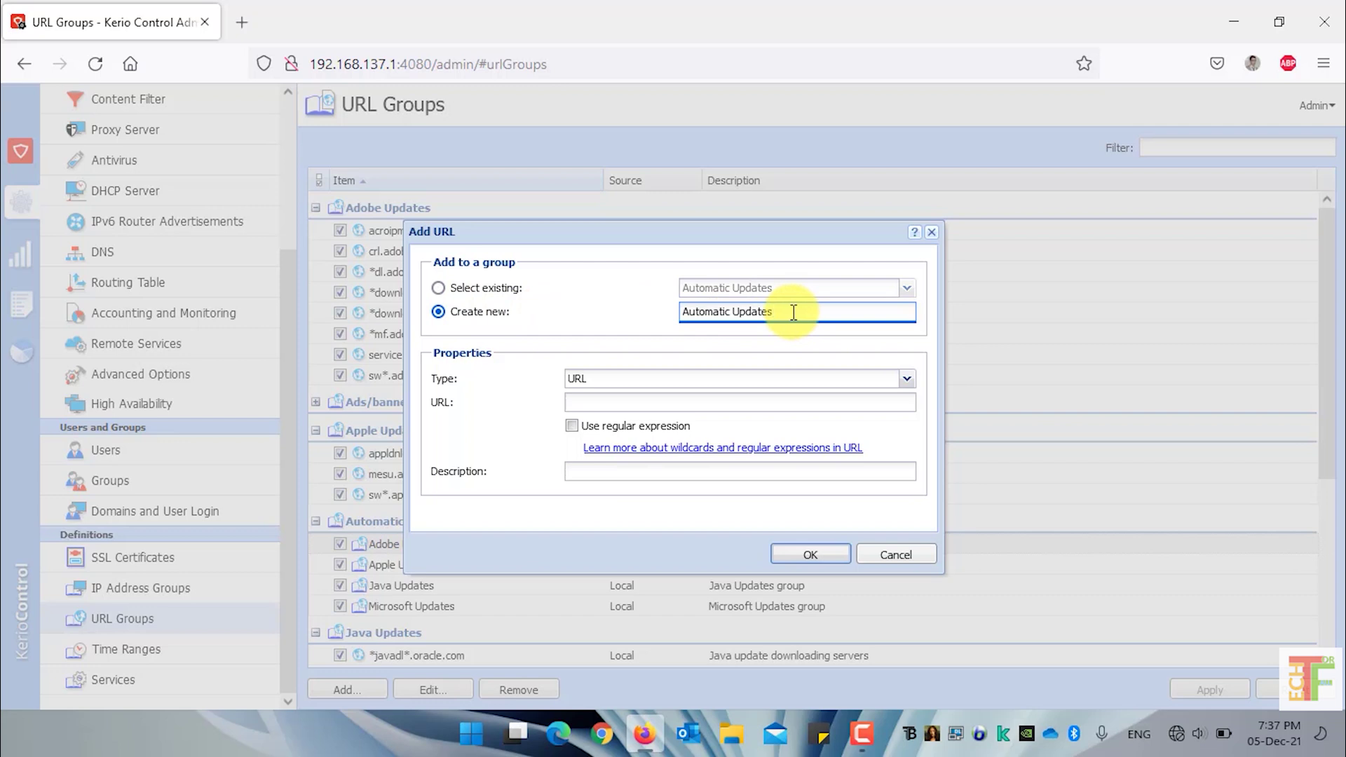
{"action": "key", "text": "ctrl+a"}
{"action": "type", "text": "Social Media Websites"}
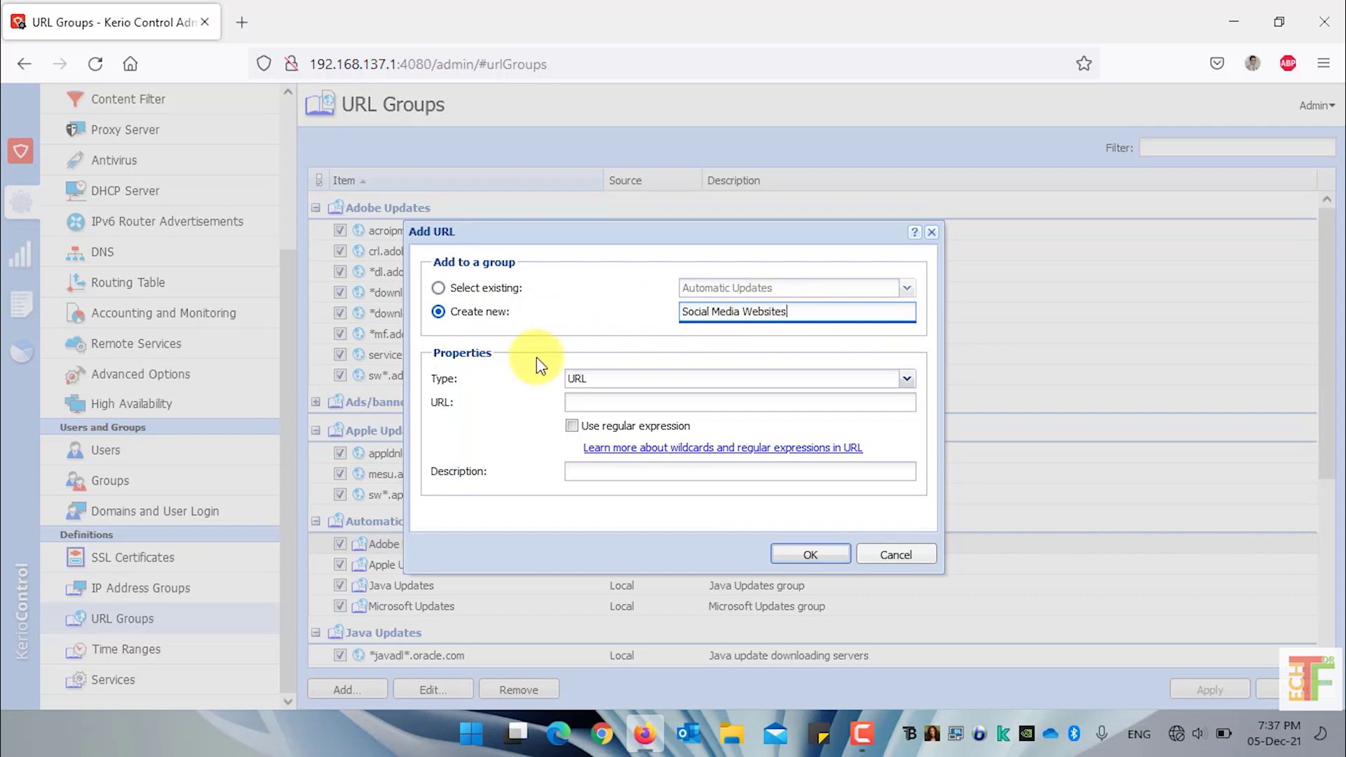
{"action": "left_click", "coordinate": [604, 379]}
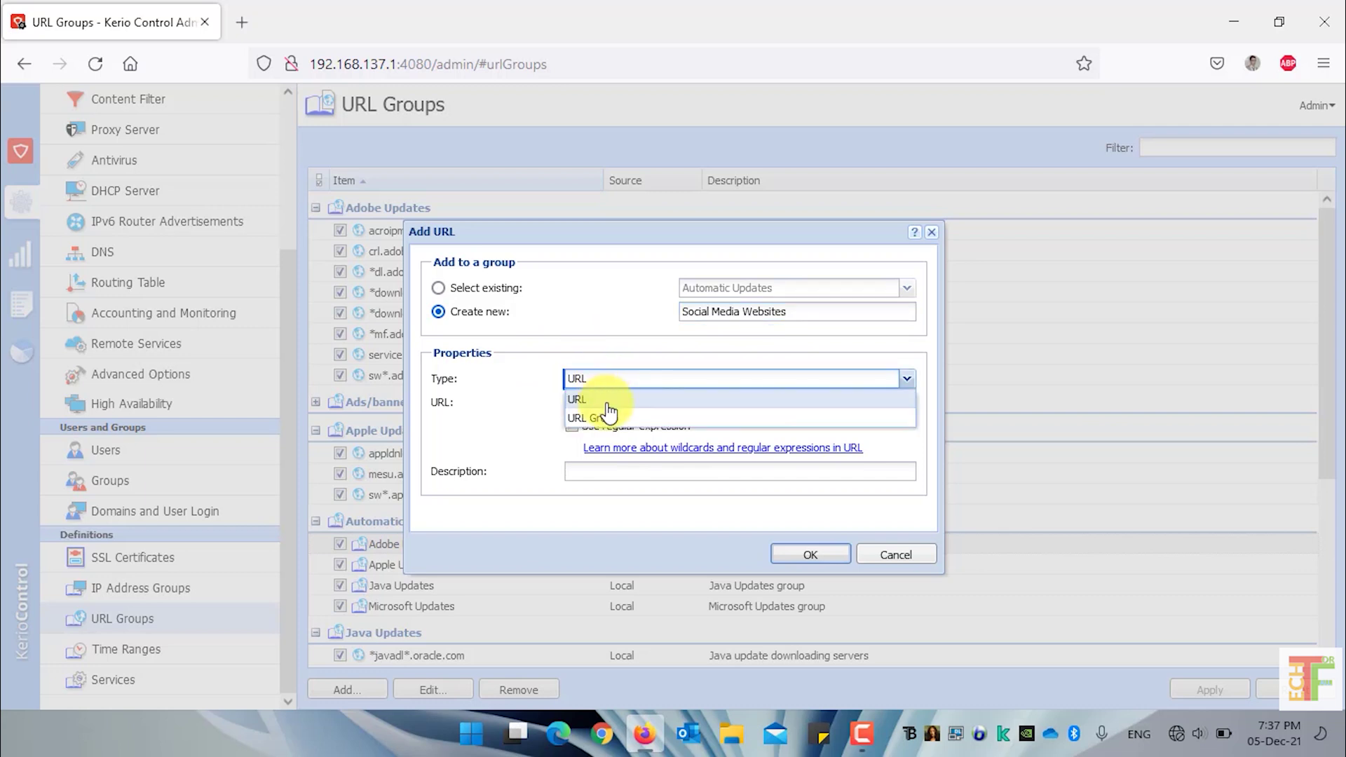
{"action": "left_click", "coordinate": [602, 395]}
{"action": "left_click", "coordinate": [612, 404]}
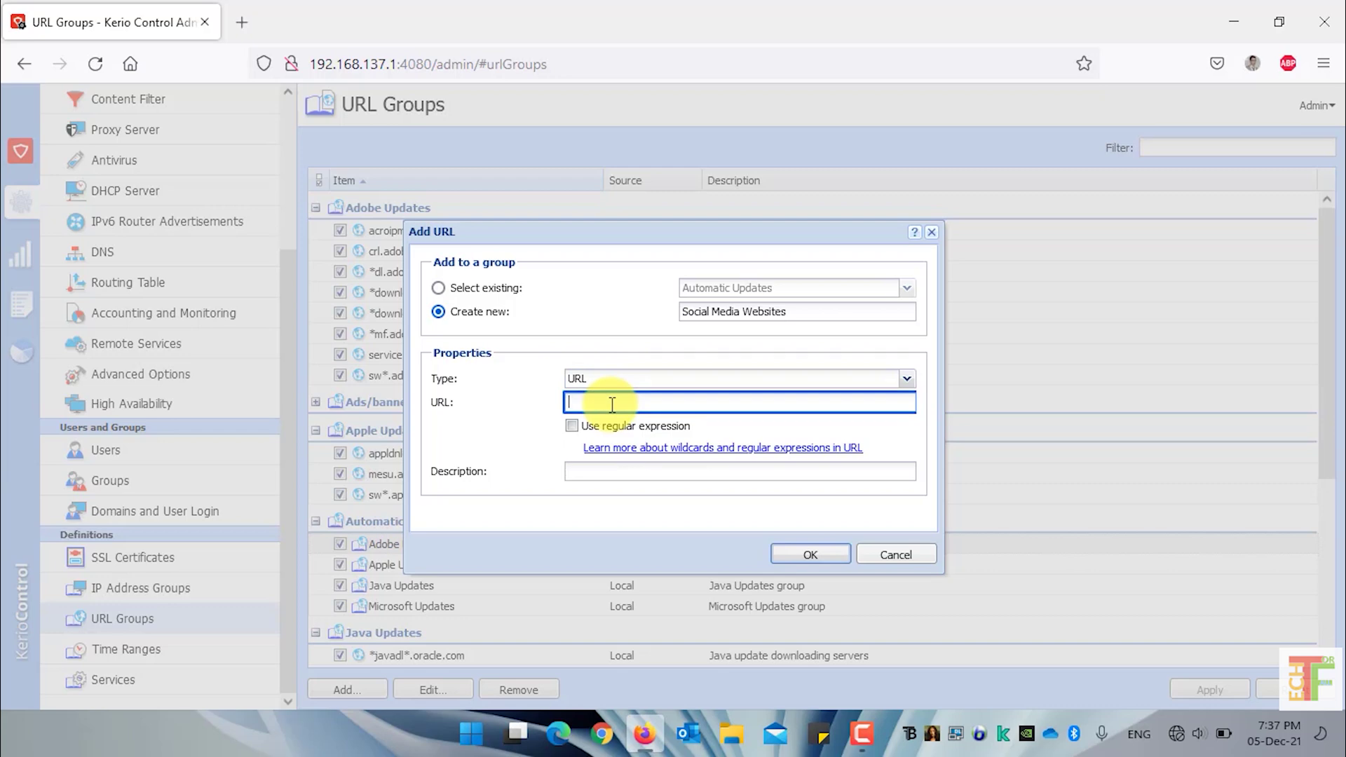
{"action": "type", "text": "www.facebook.com"}
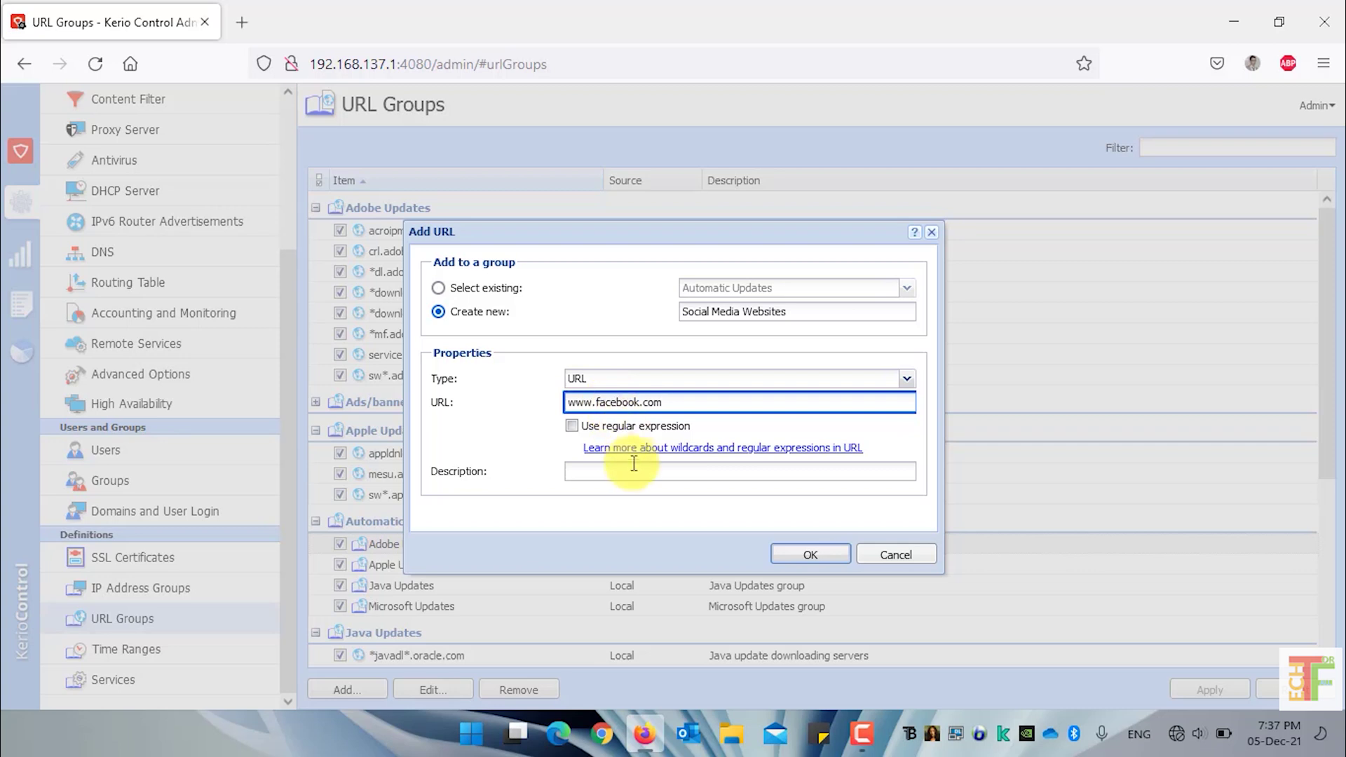
{"action": "left_click", "coordinate": [636, 471]}
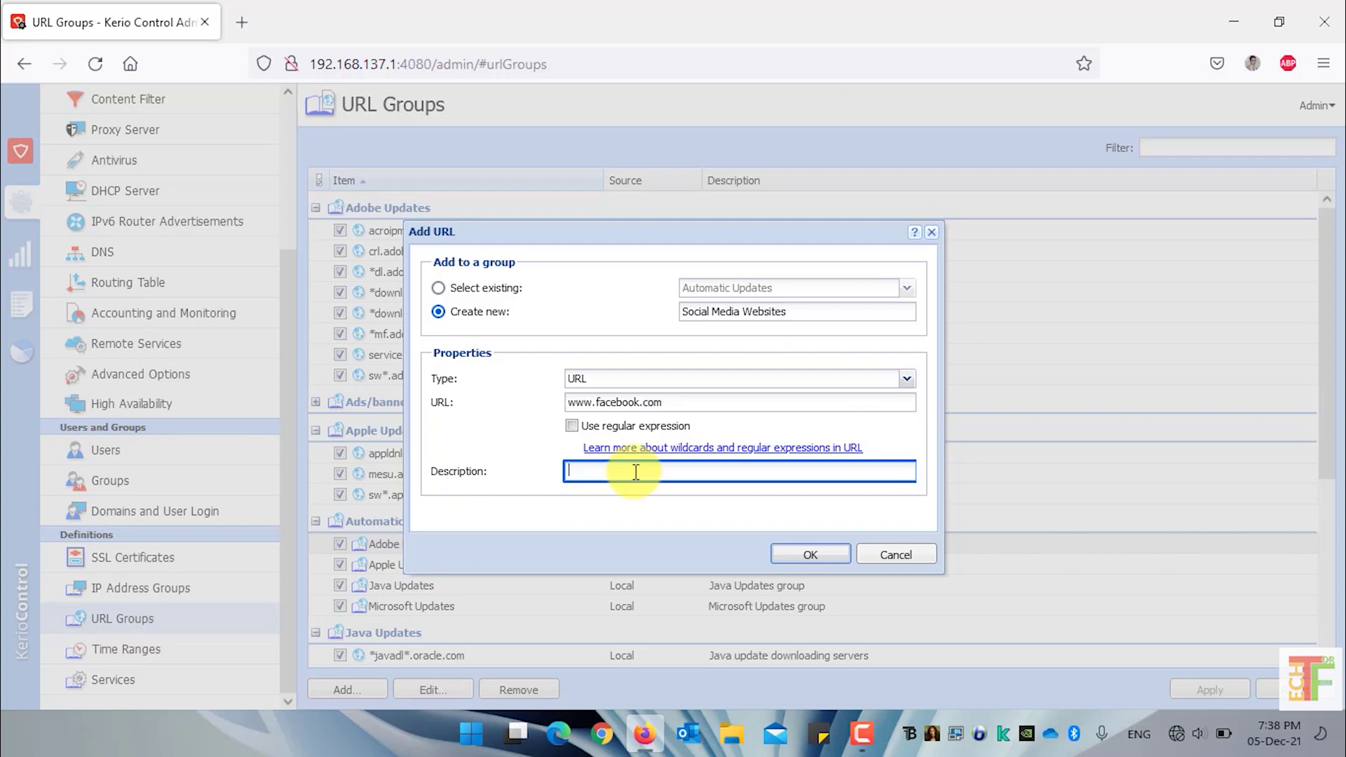
{"action": "type", "text": "Facebook Social Media Website Link"}
{"action": "left_click", "coordinate": [808, 556]}
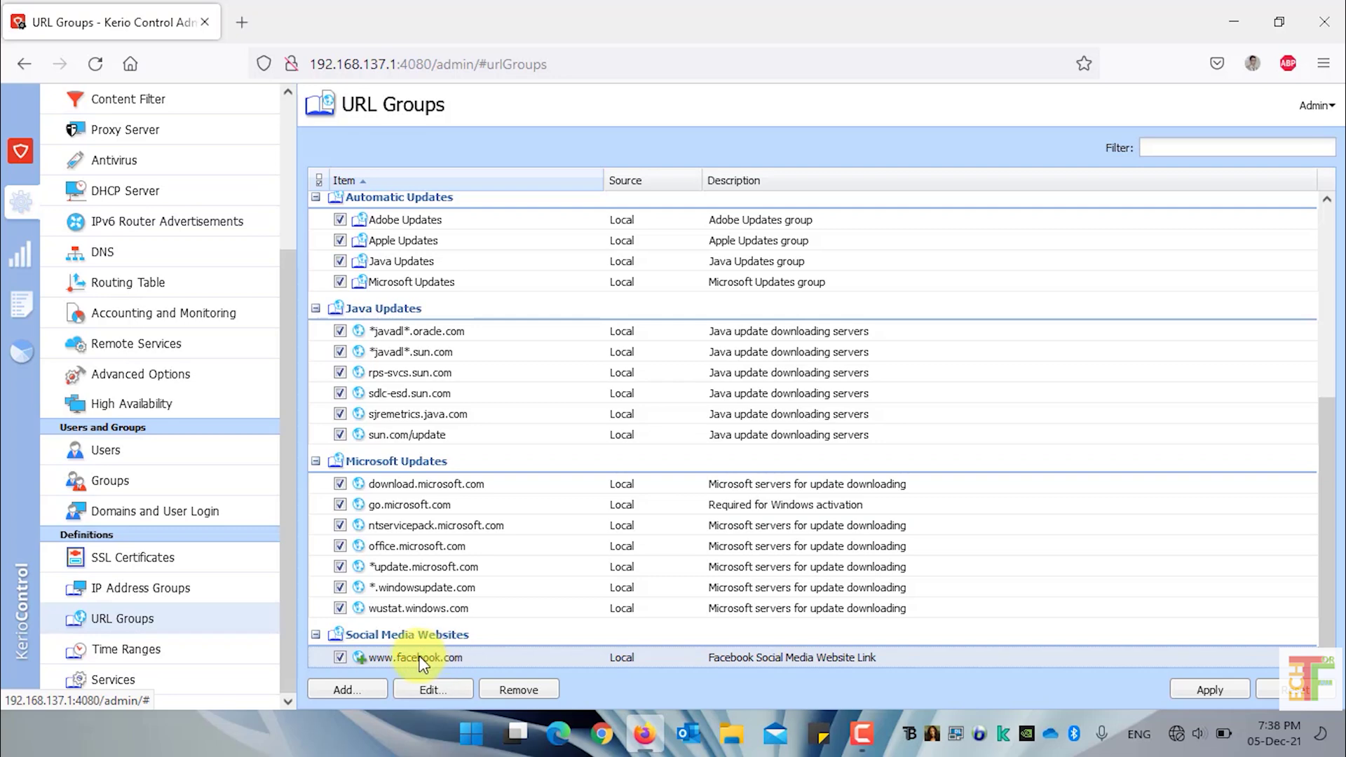
{"action": "left_click", "coordinate": [350, 690]}
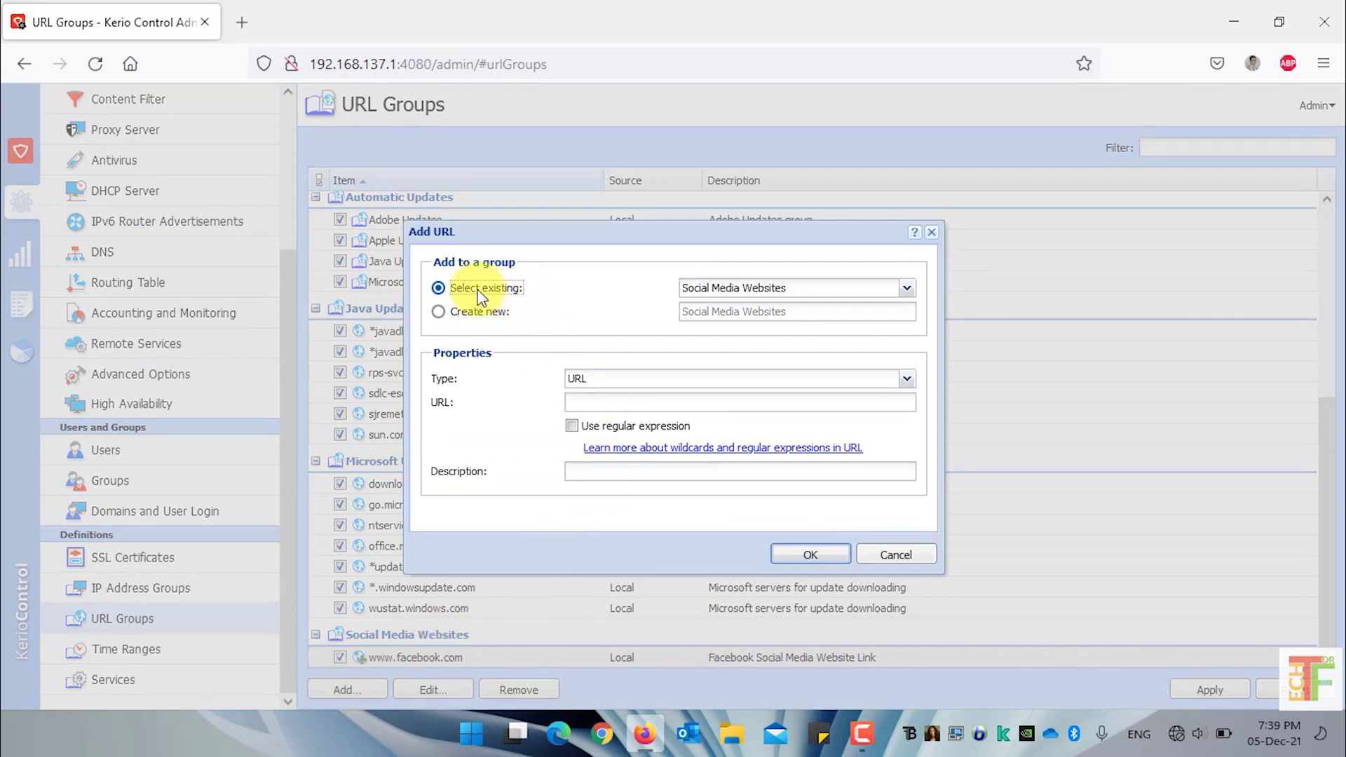
{"action": "left_click", "coordinate": [906, 294]}
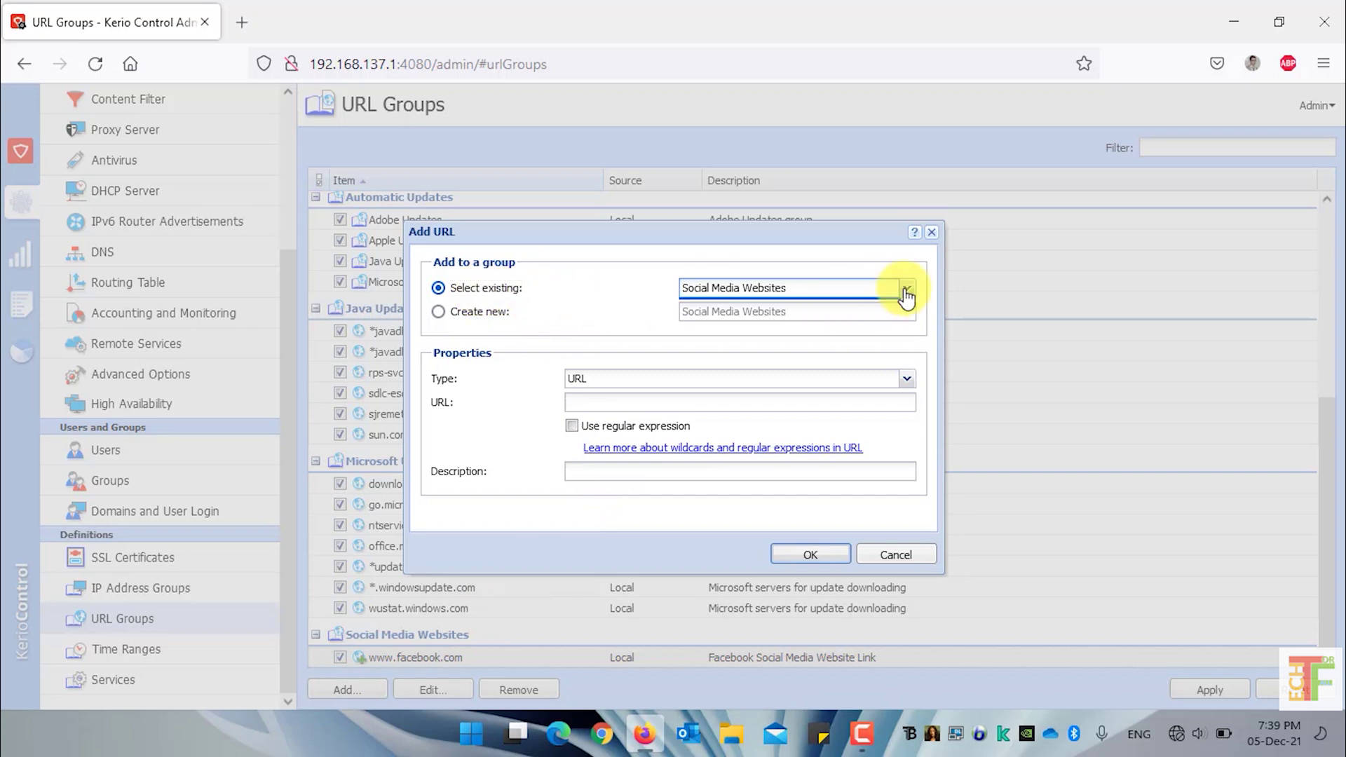
{"action": "left_click", "coordinate": [906, 294]}
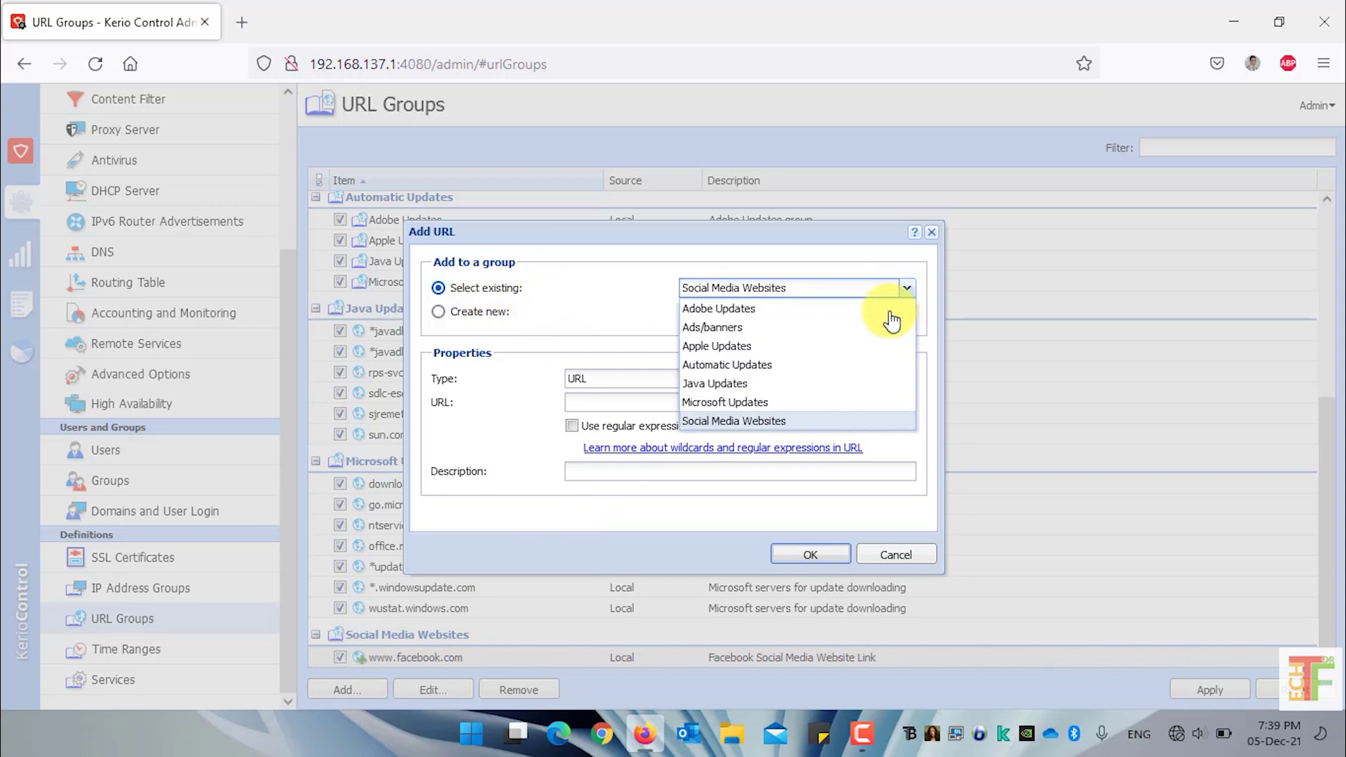
{"action": "left_click", "coordinate": [780, 421]}
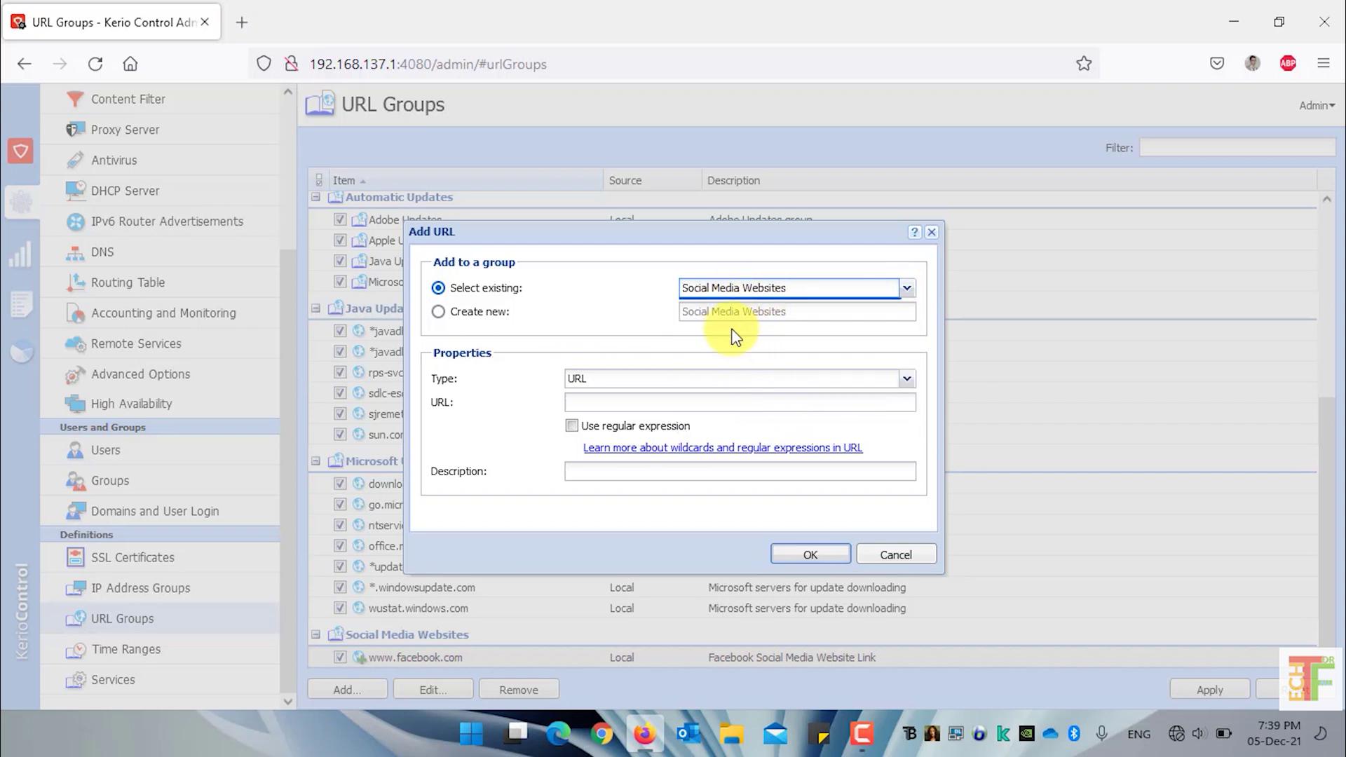
{"action": "left_click", "coordinate": [696, 405]}
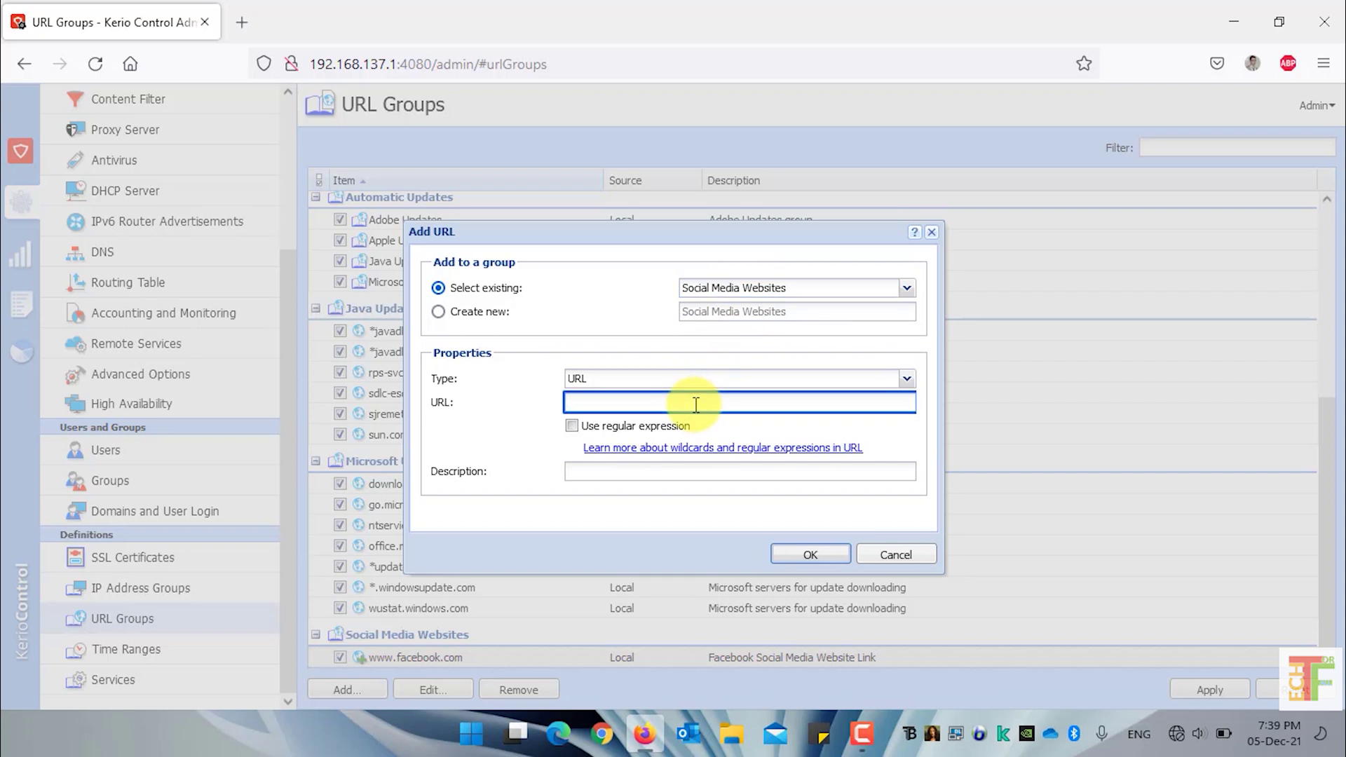
{"action": "type", "text": "www.instagram.com"}
{"action": "left_click", "coordinate": [692, 471]}
{"action": "type", "text": "Instagram Website"}
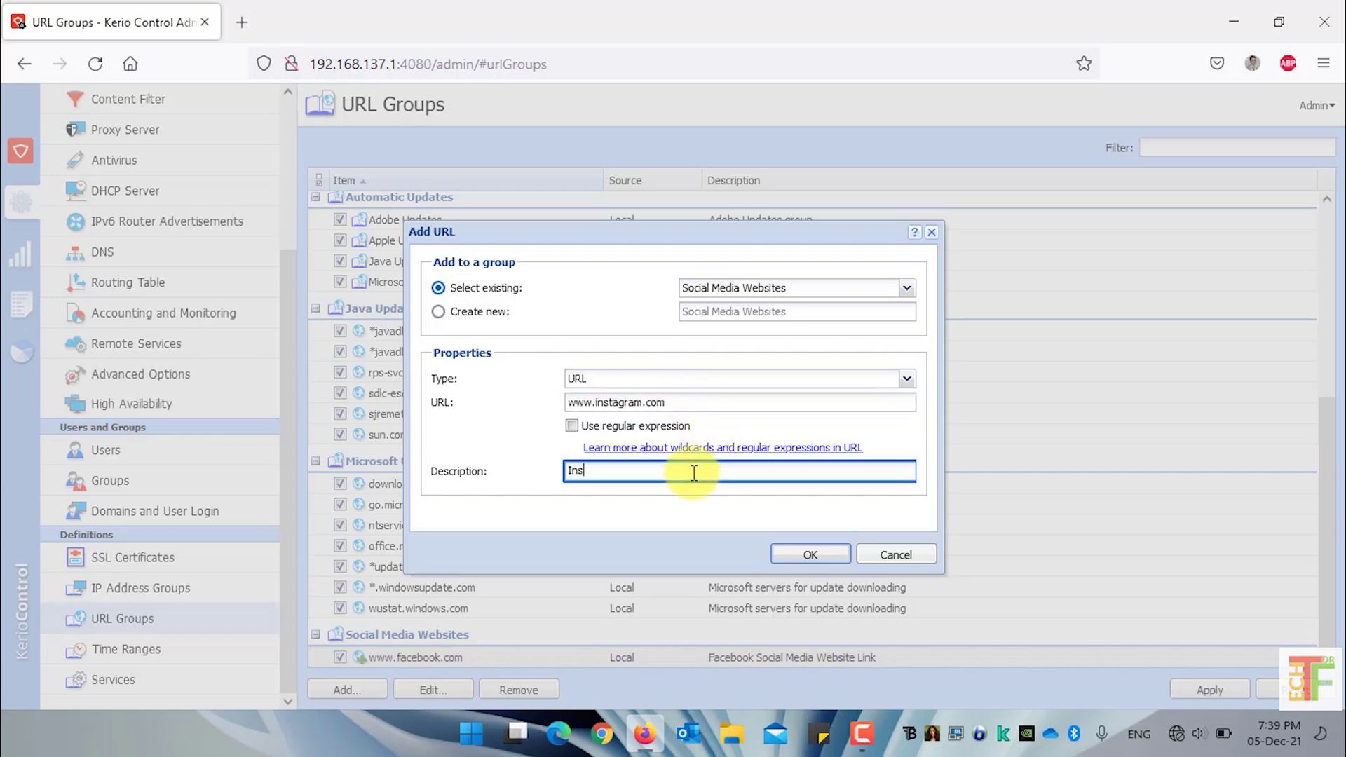
{"action": "left_click", "coordinate": [809, 555]}
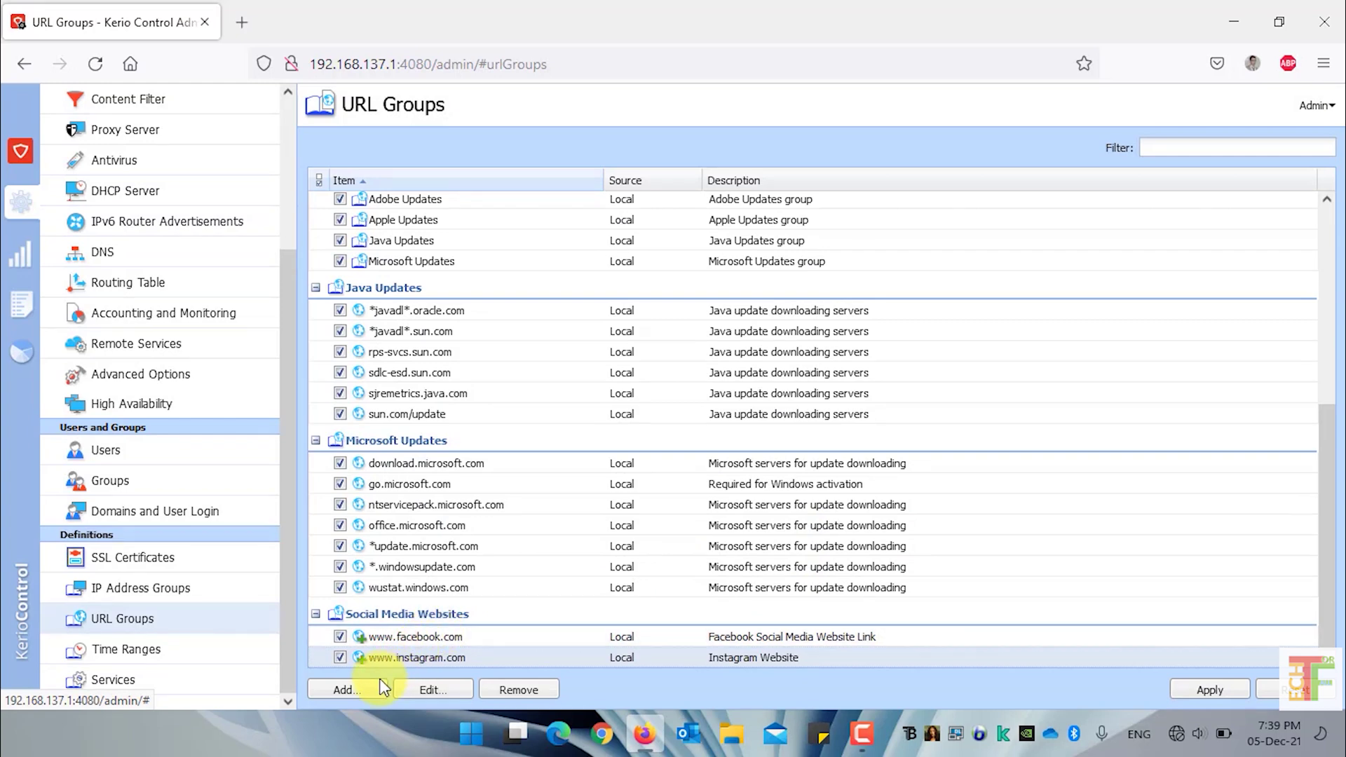
Add a *.twitter.* wildcard entry, without description, to the Social Media Websites group
{"action": "left_click", "coordinate": [354, 696]}
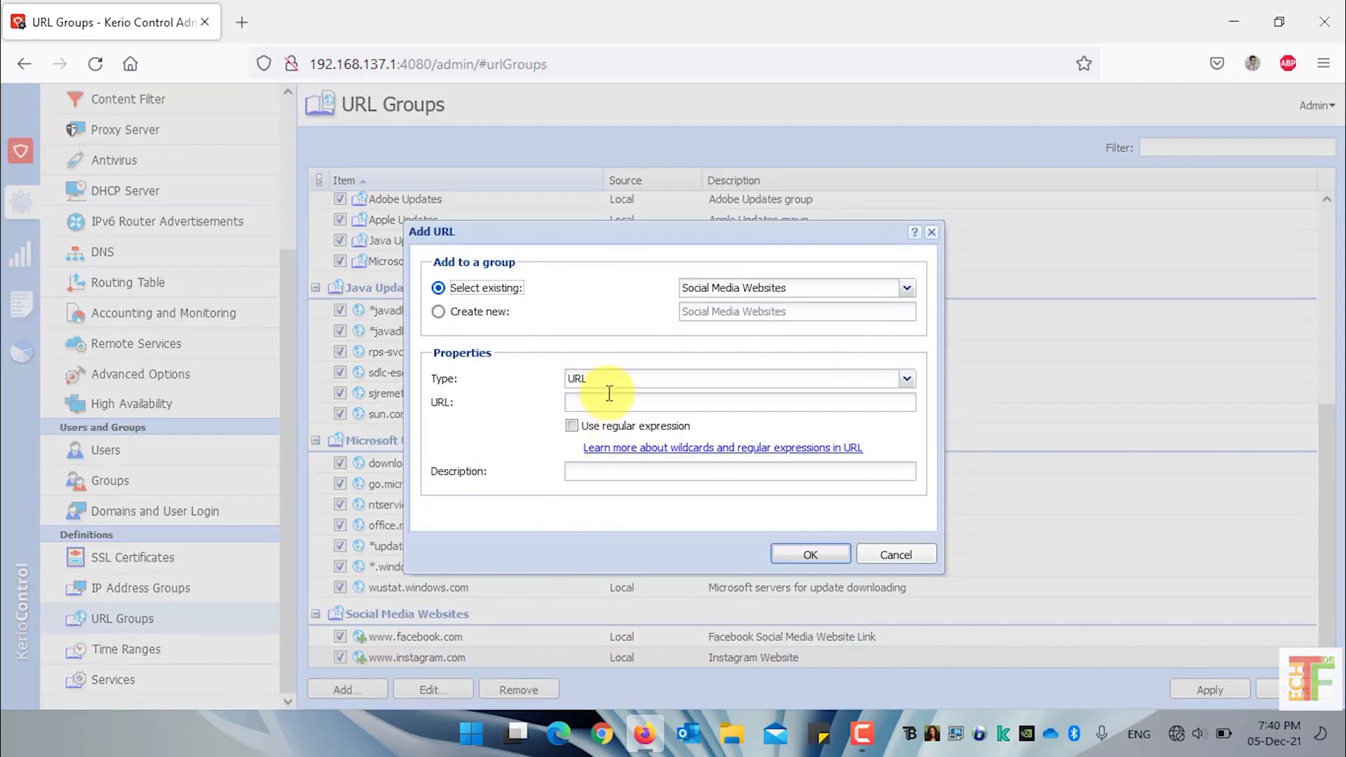
{"action": "left_click", "coordinate": [612, 397]}
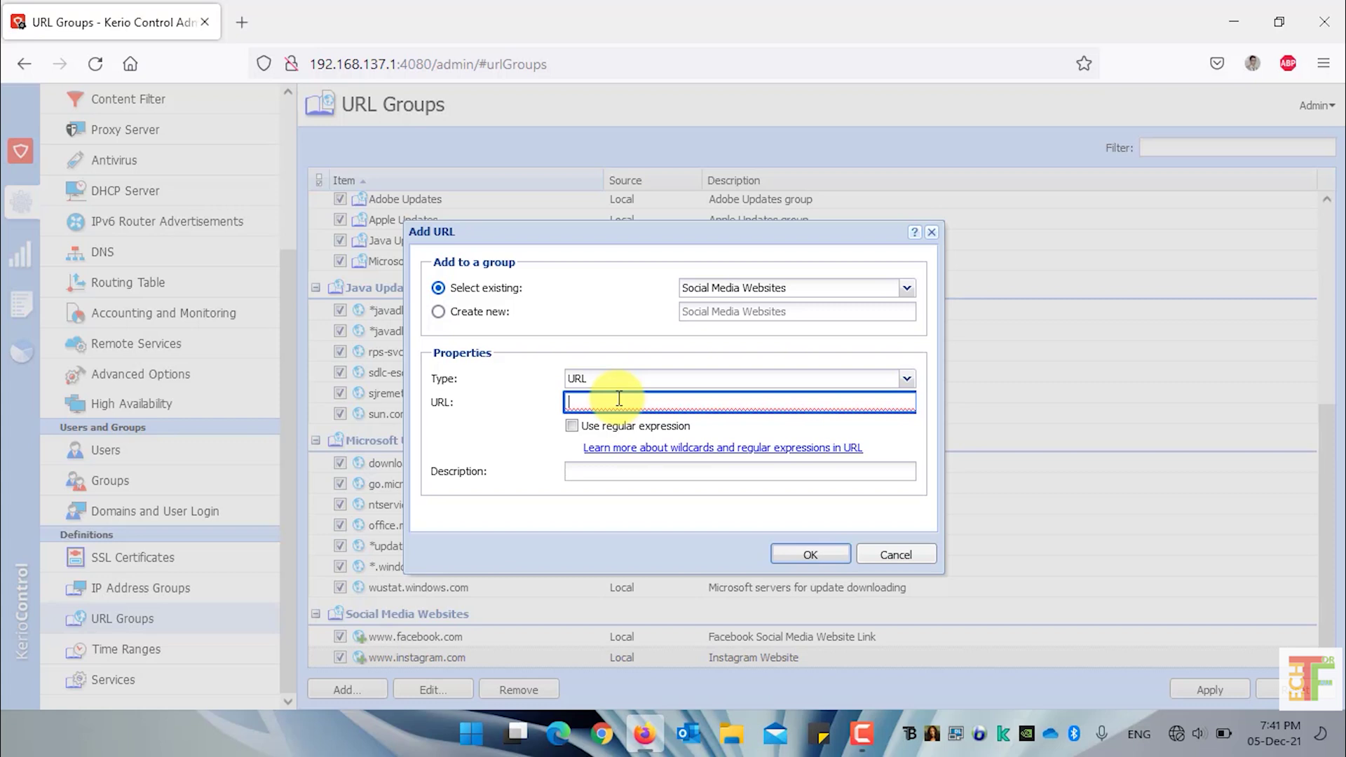
{"action": "type", "text": "*"}
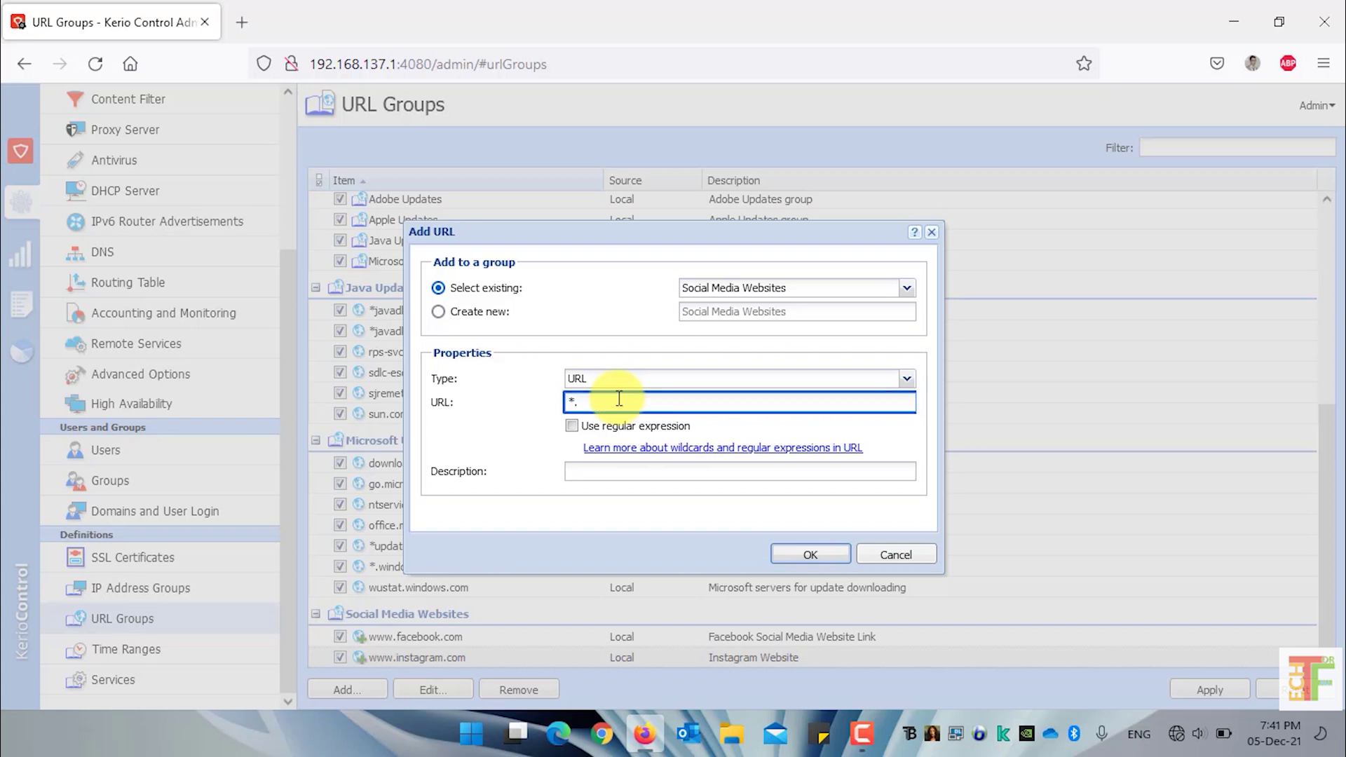
{"action": "type", "text": ".twitter.*"}
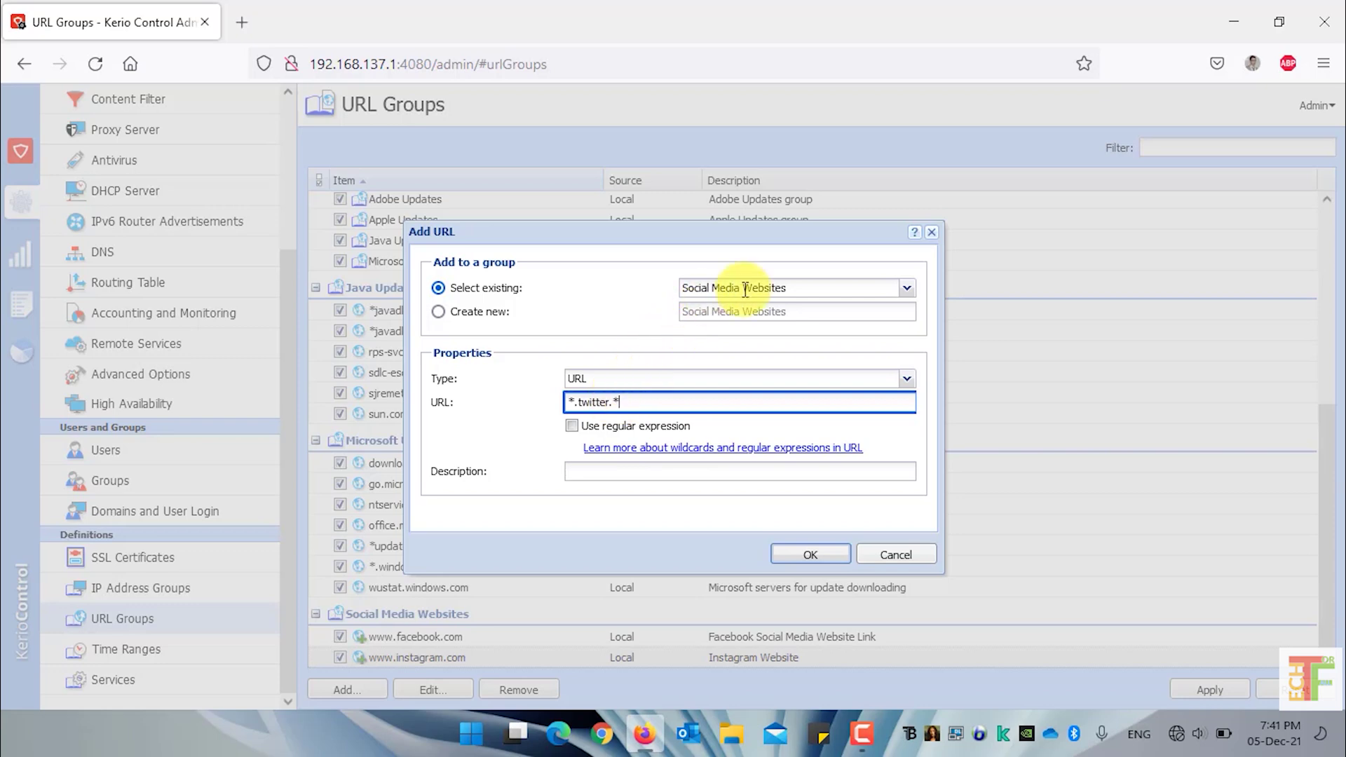
{"action": "double_click", "coordinate": [594, 404]}
{"action": "left_click", "coordinate": [595, 403]}
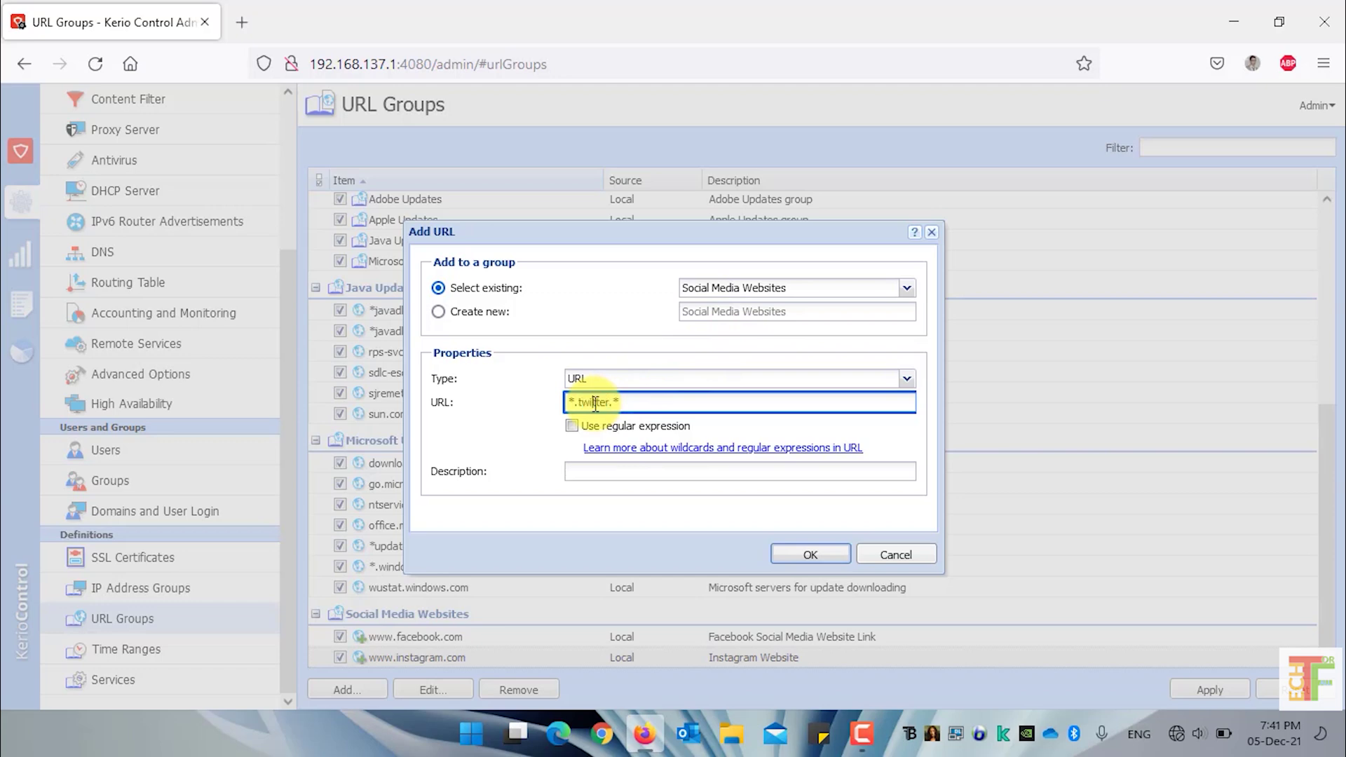
{"action": "left_click", "coordinate": [810, 555]}
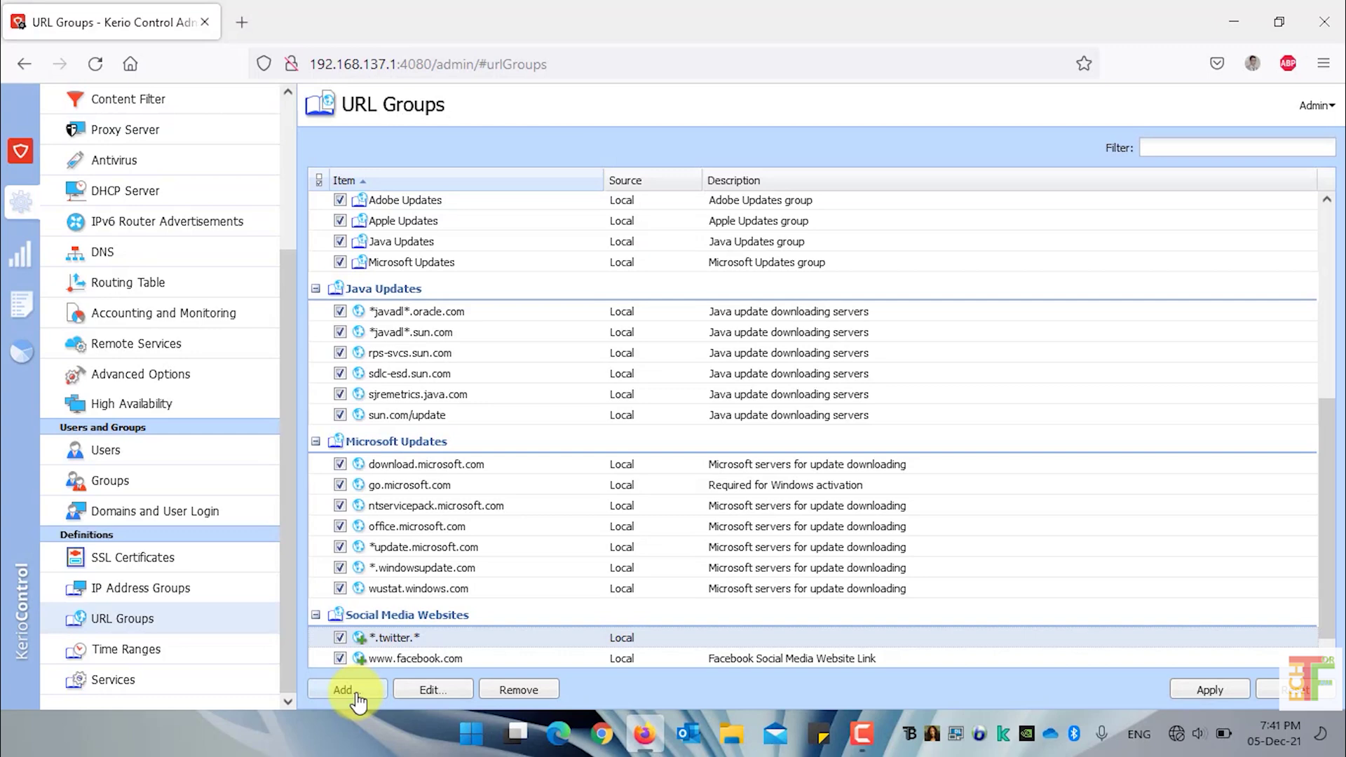
{"action": "left_click", "coordinate": [422, 659]}
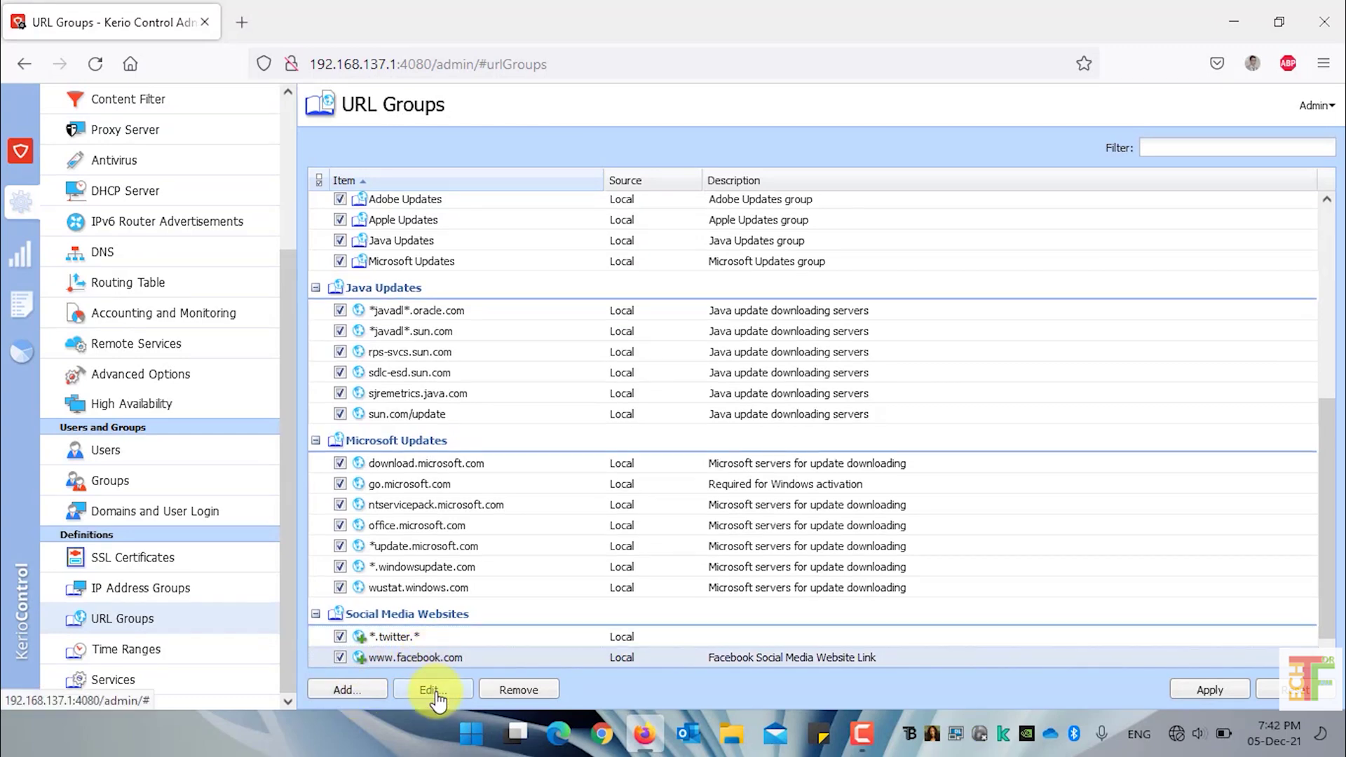
{"action": "left_click", "coordinate": [432, 690]}
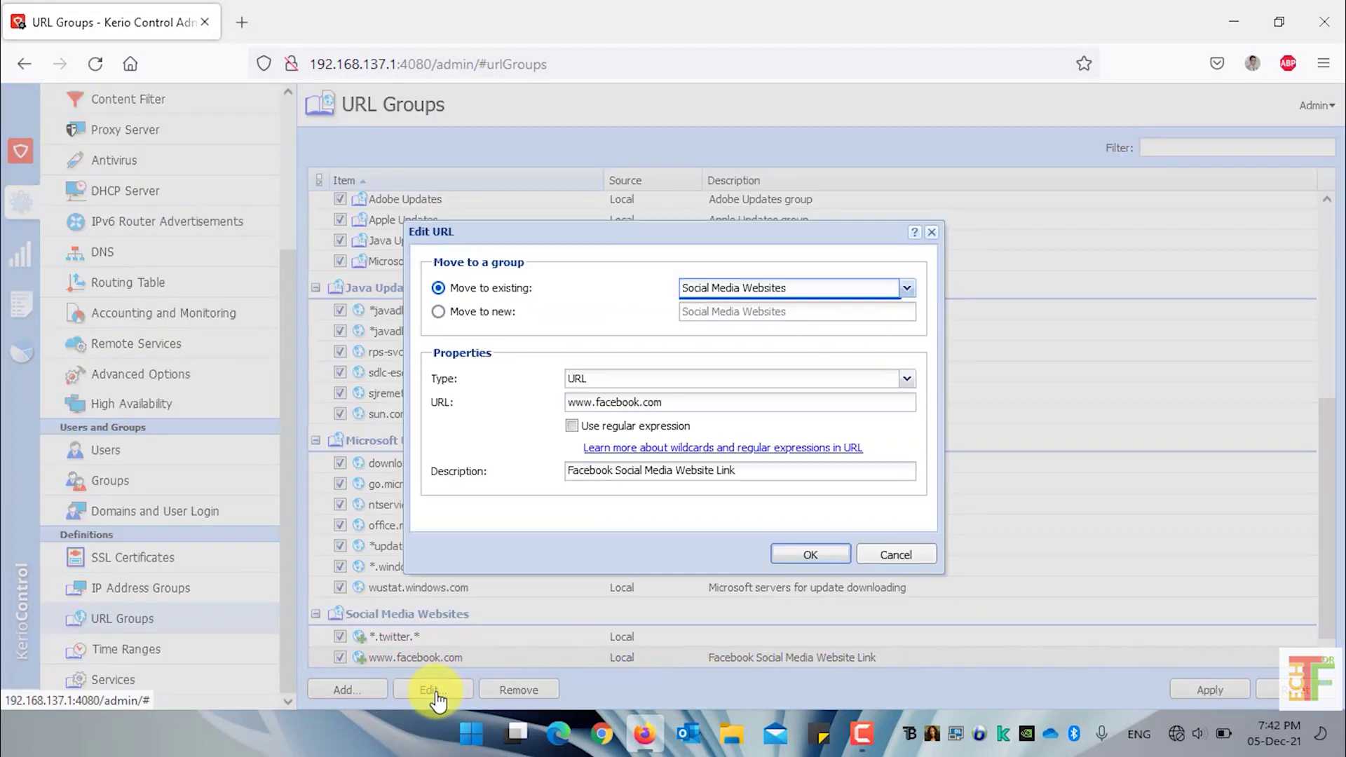
{"action": "left_click", "coordinate": [697, 403]}
{"action": "key", "text": "BackSpace"}
{"action": "key", "text": "BackSpace"}
{"action": "key", "text": "BackSpace"}
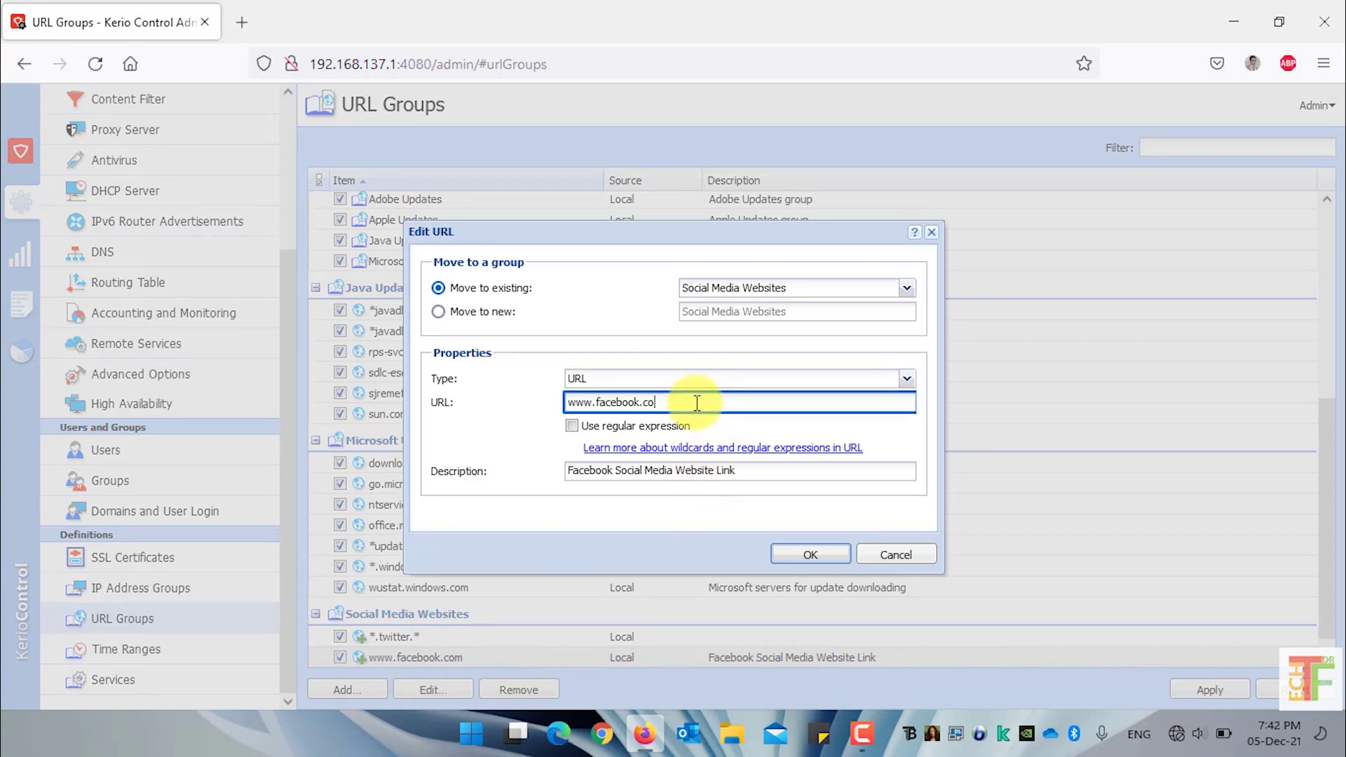
{"action": "type", "text": "ir"}
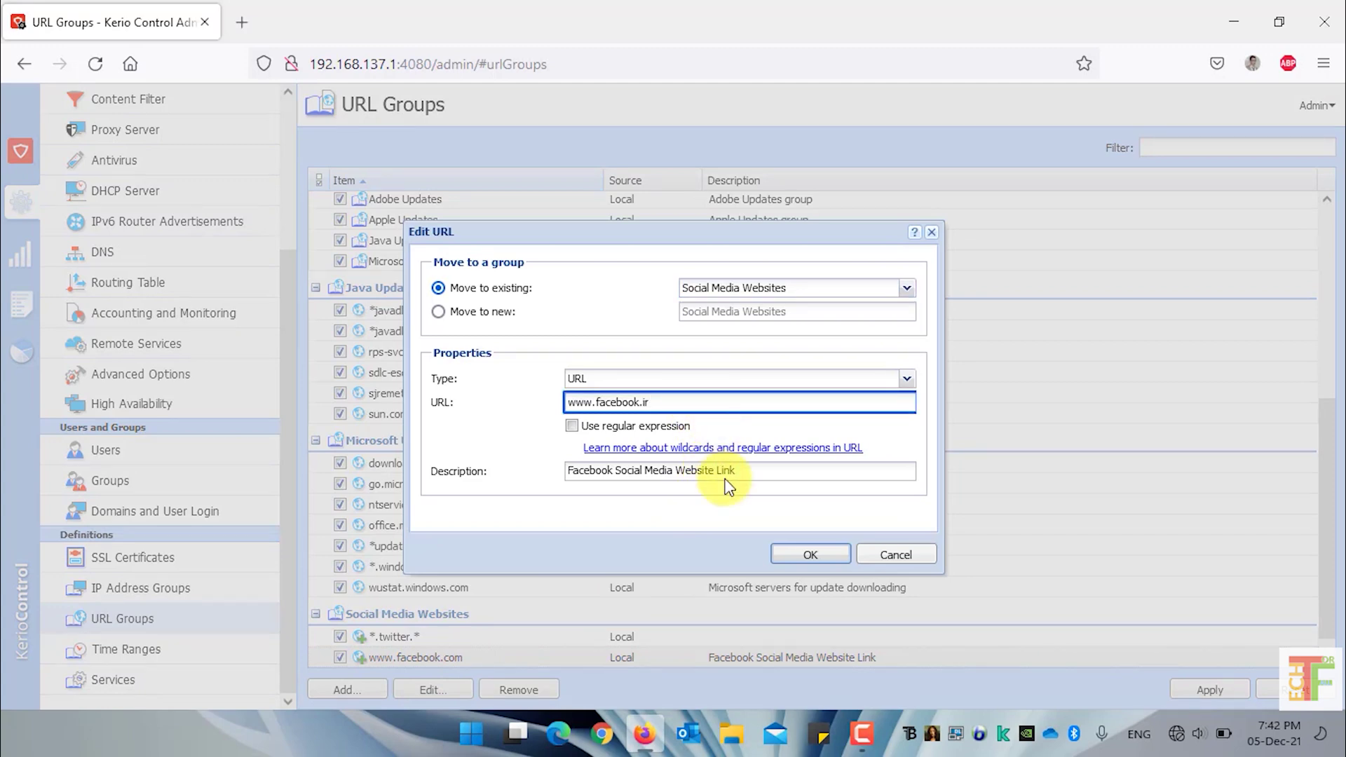
{"action": "left_click", "coordinate": [811, 557]}
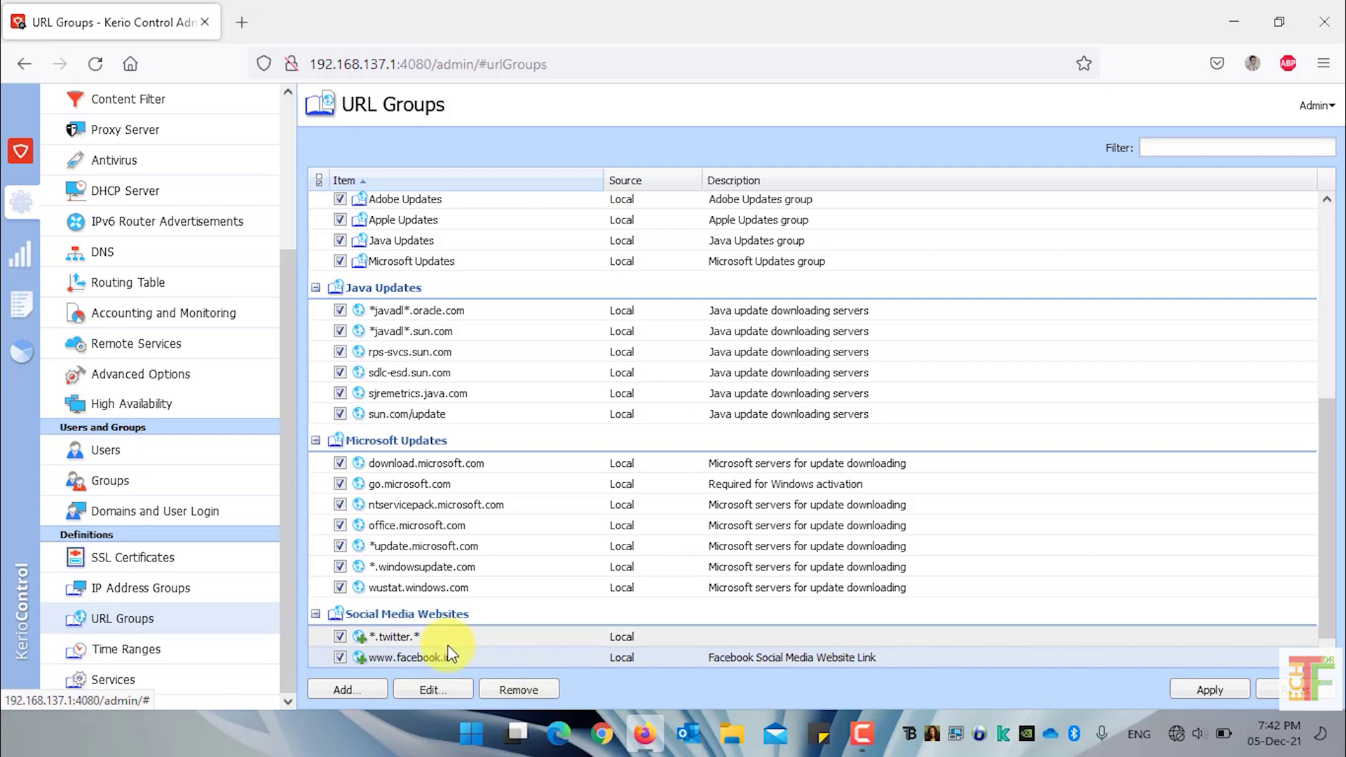
Remove the *.twitter.*, Facebook and Instagram entries, then go to Accounting and Monitoring
{"action": "left_click", "coordinate": [518, 690]}
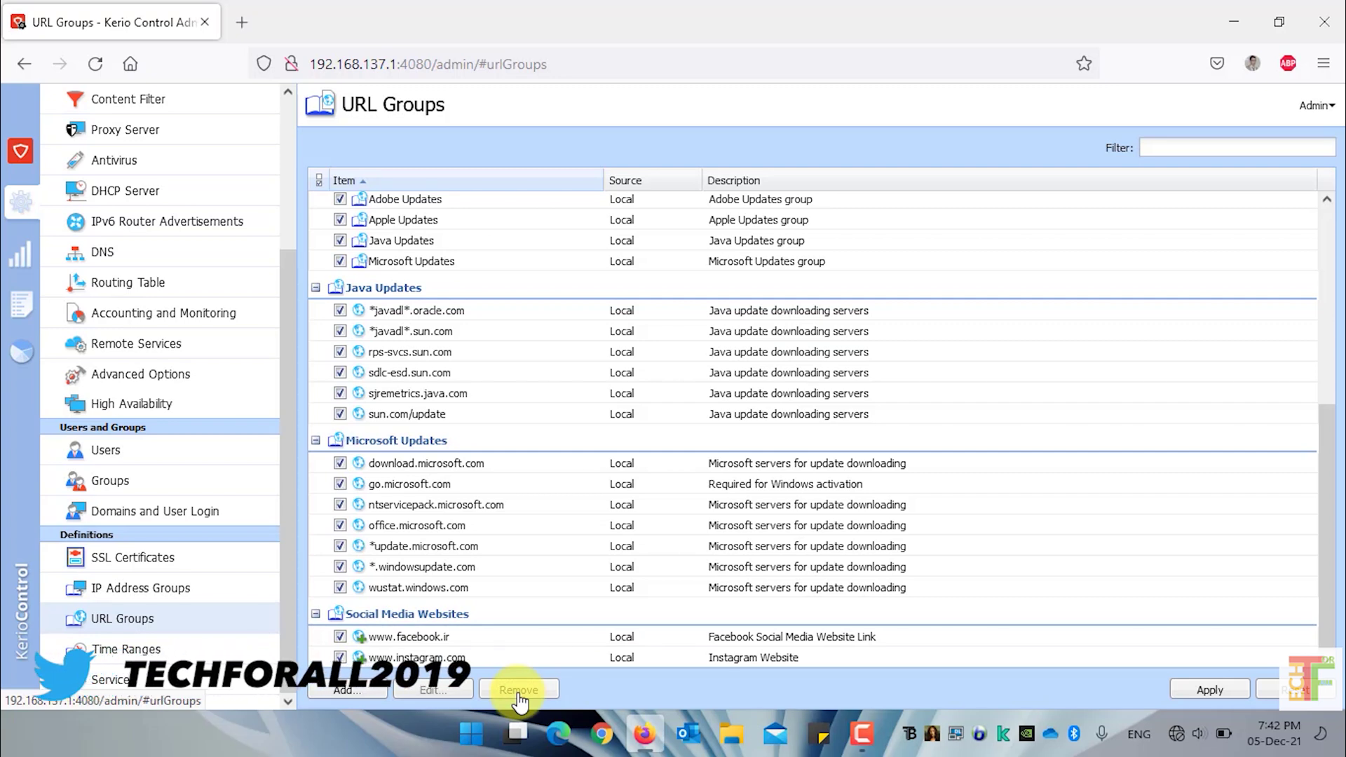
{"action": "left_click", "coordinate": [497, 655]}
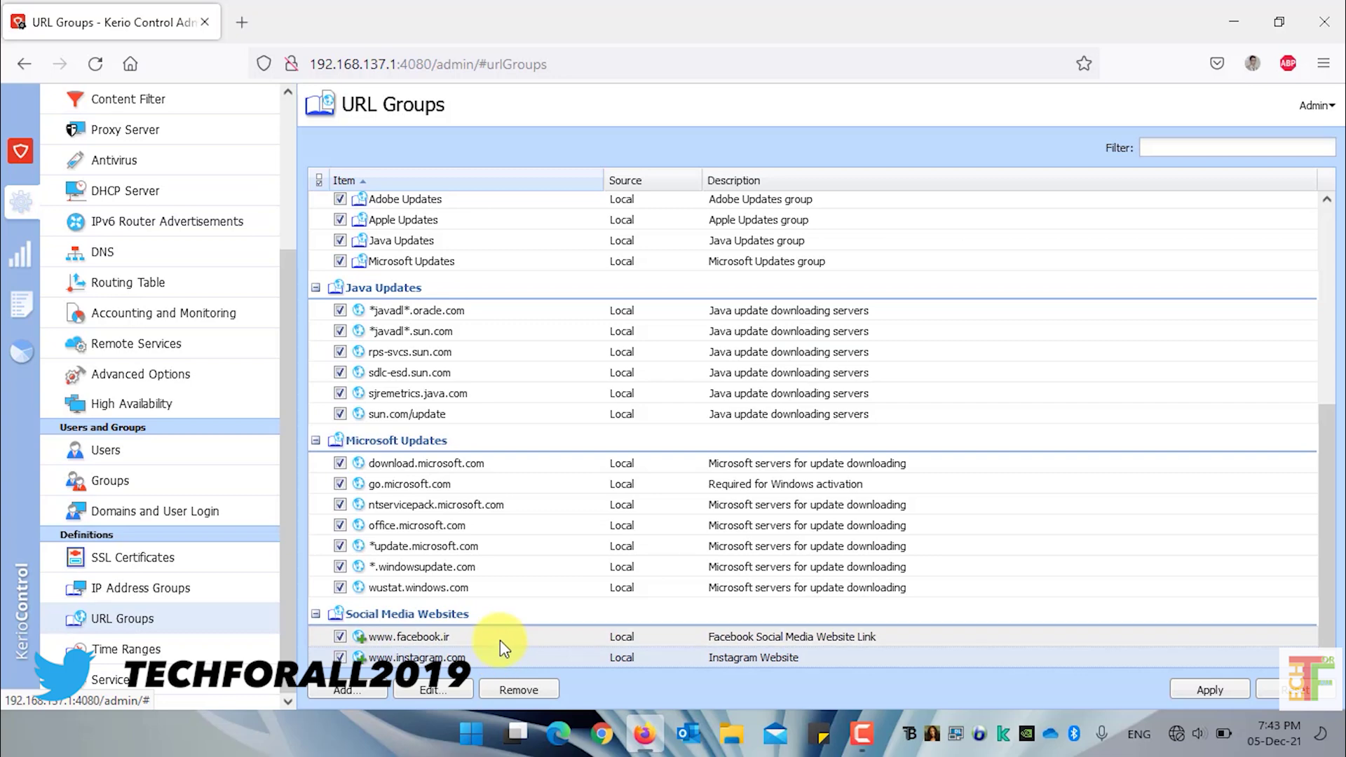
{"action": "left_click", "coordinate": [499, 637], "text": "ctrl"}
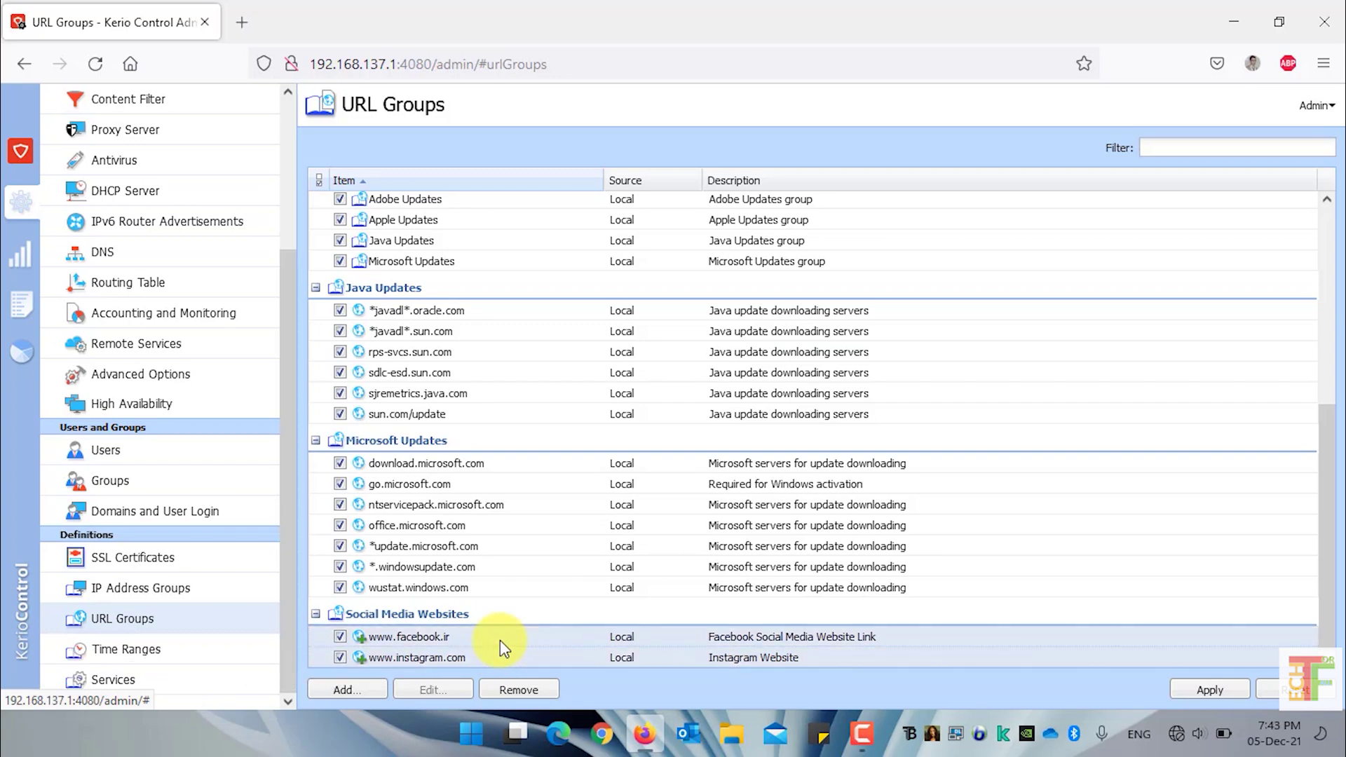
{"action": "left_click", "coordinate": [518, 694]}
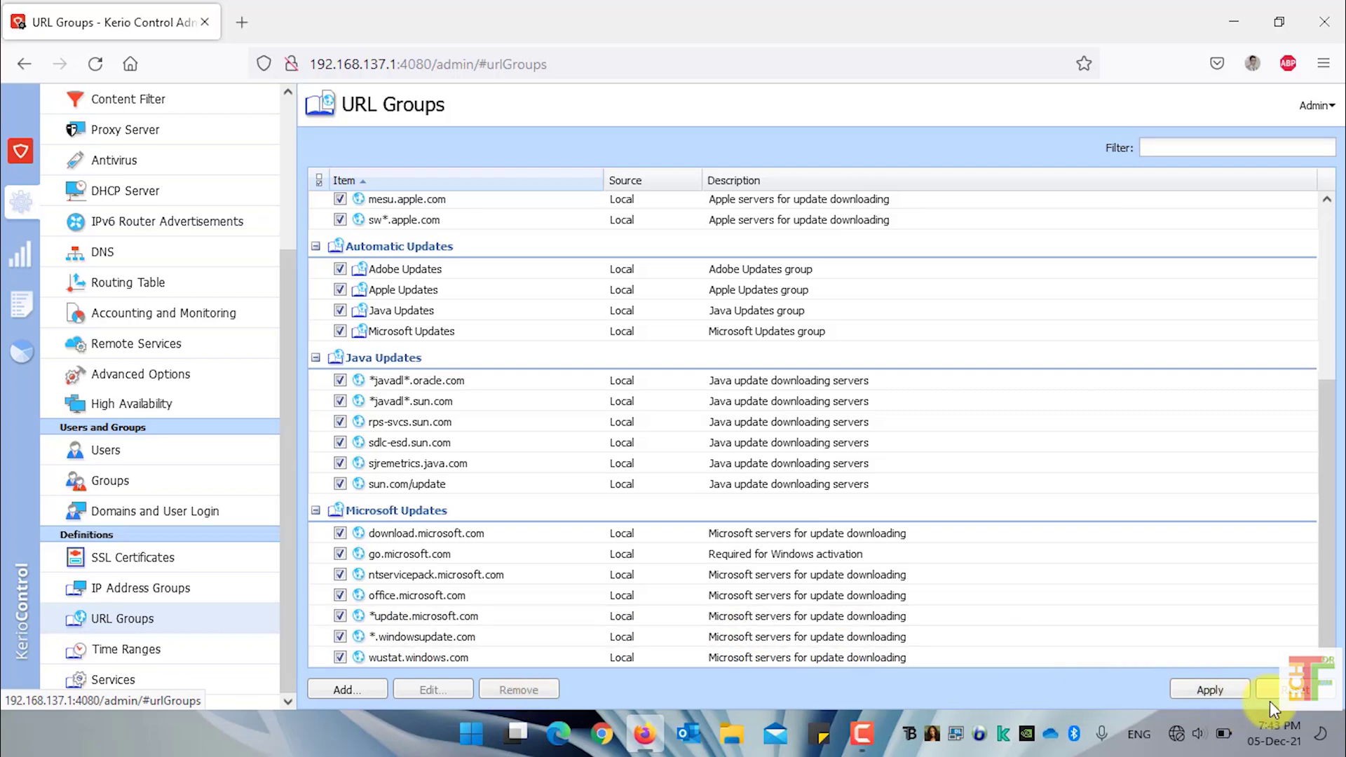
{"action": "left_click", "coordinate": [204, 321]}
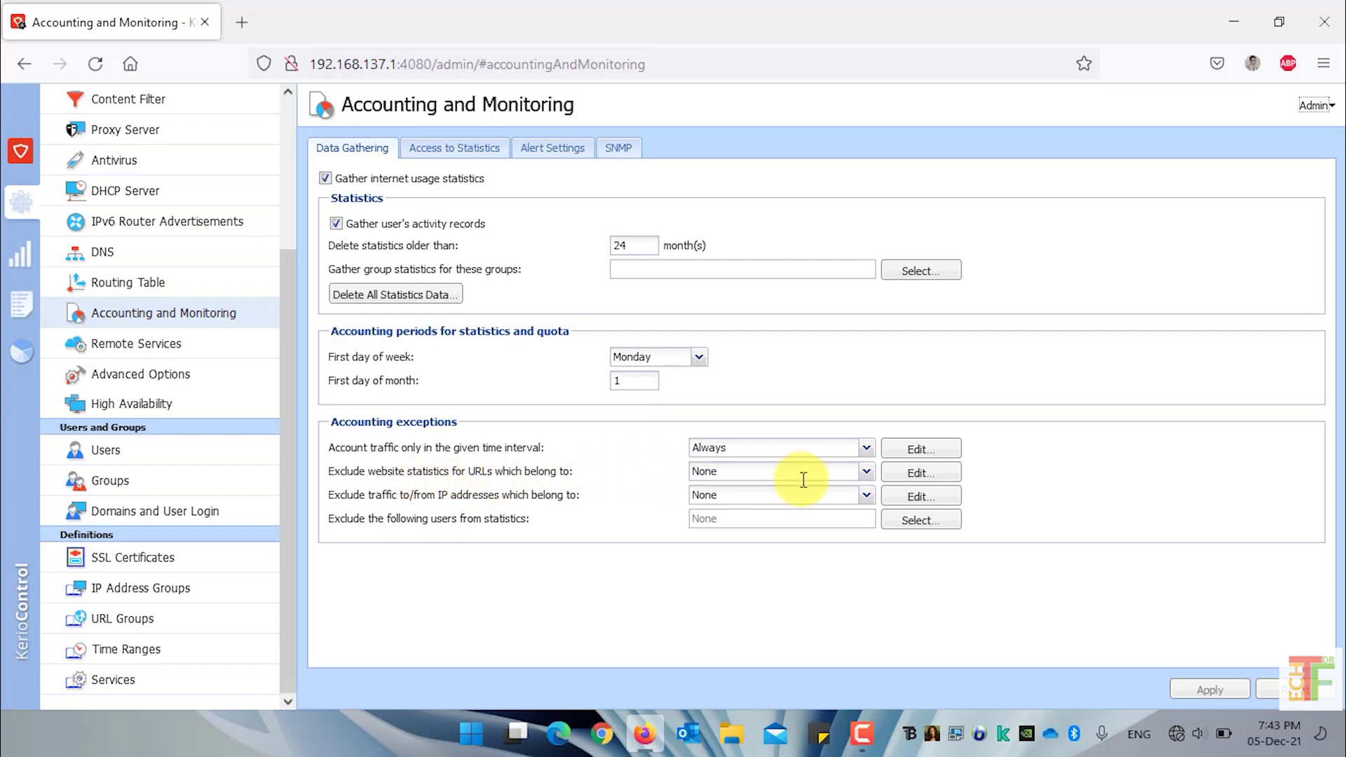
Set website statistics exclusion to the Apple Updates URL group and apply
{"action": "left_click", "coordinate": [868, 472]}
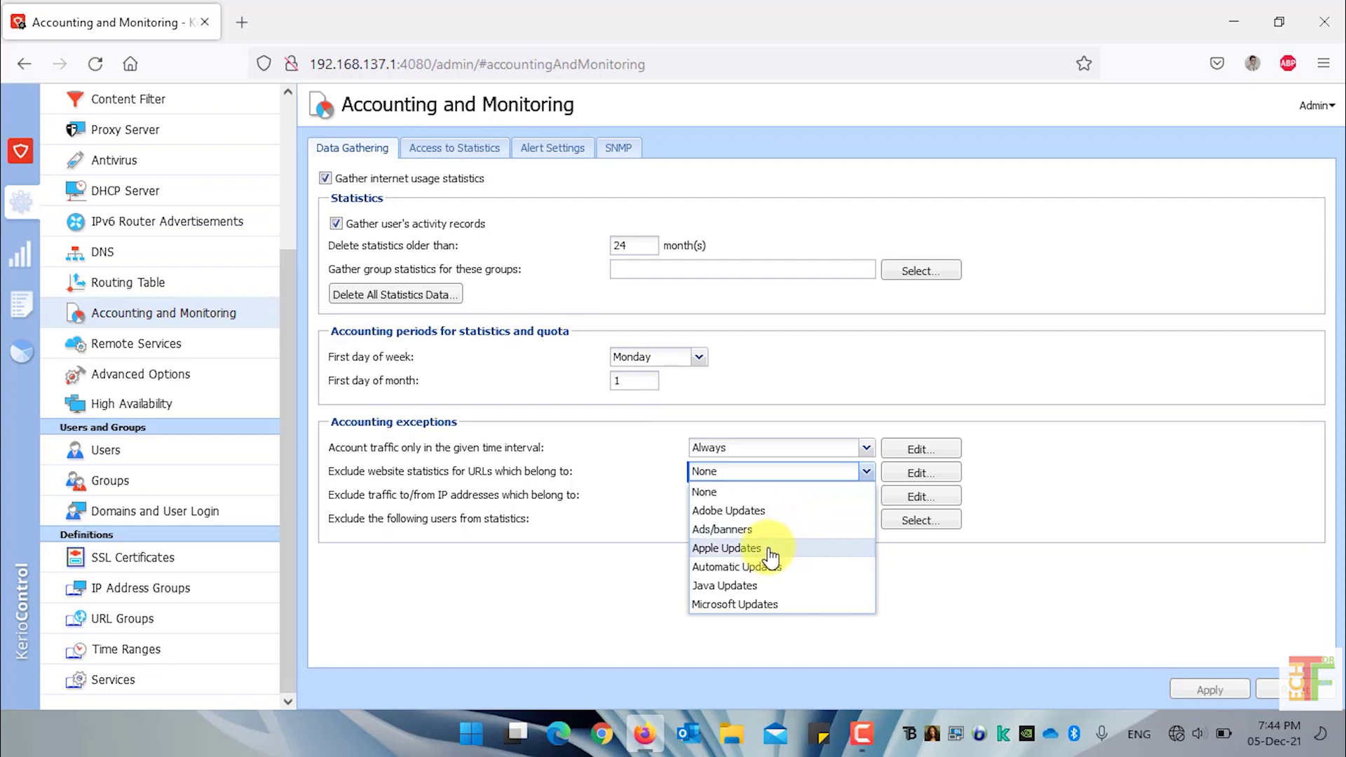
{"action": "left_click", "coordinate": [770, 550]}
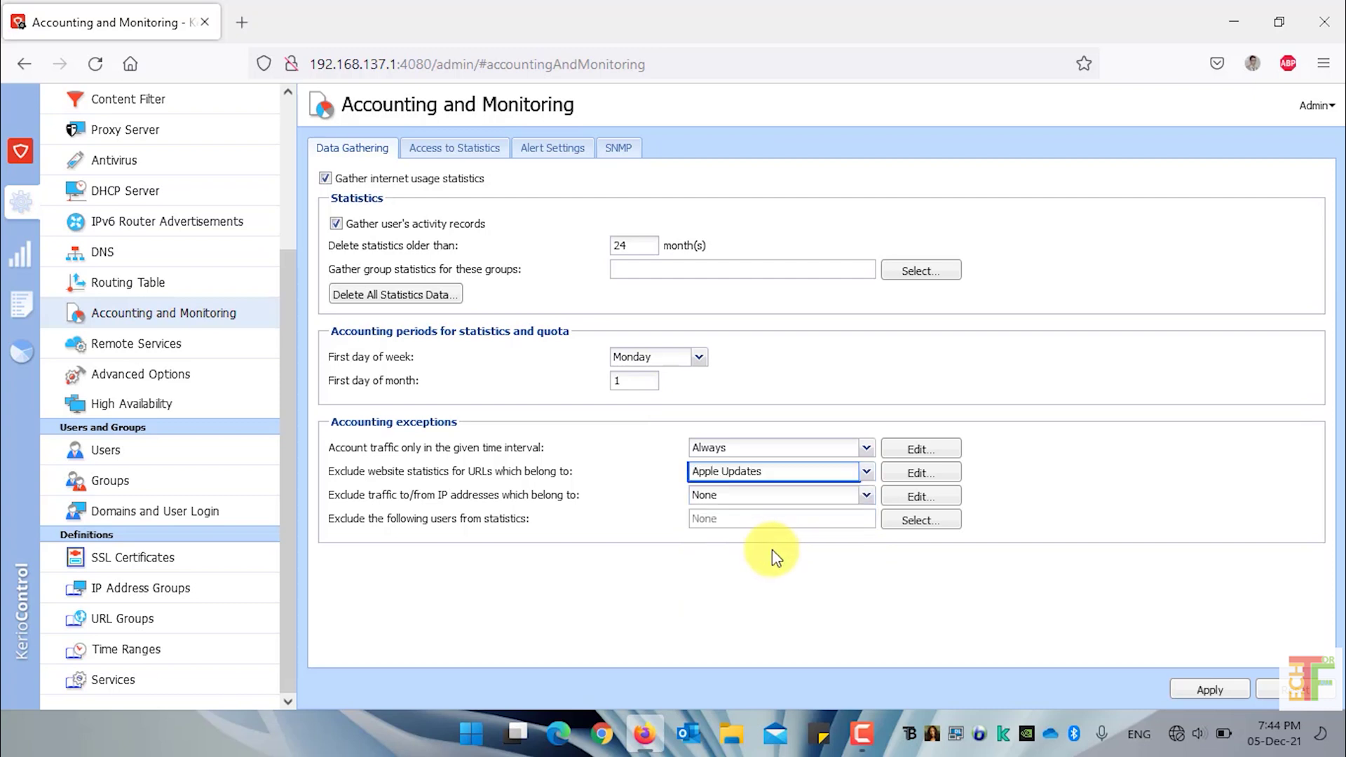
{"action": "left_click", "coordinate": [1204, 693]}
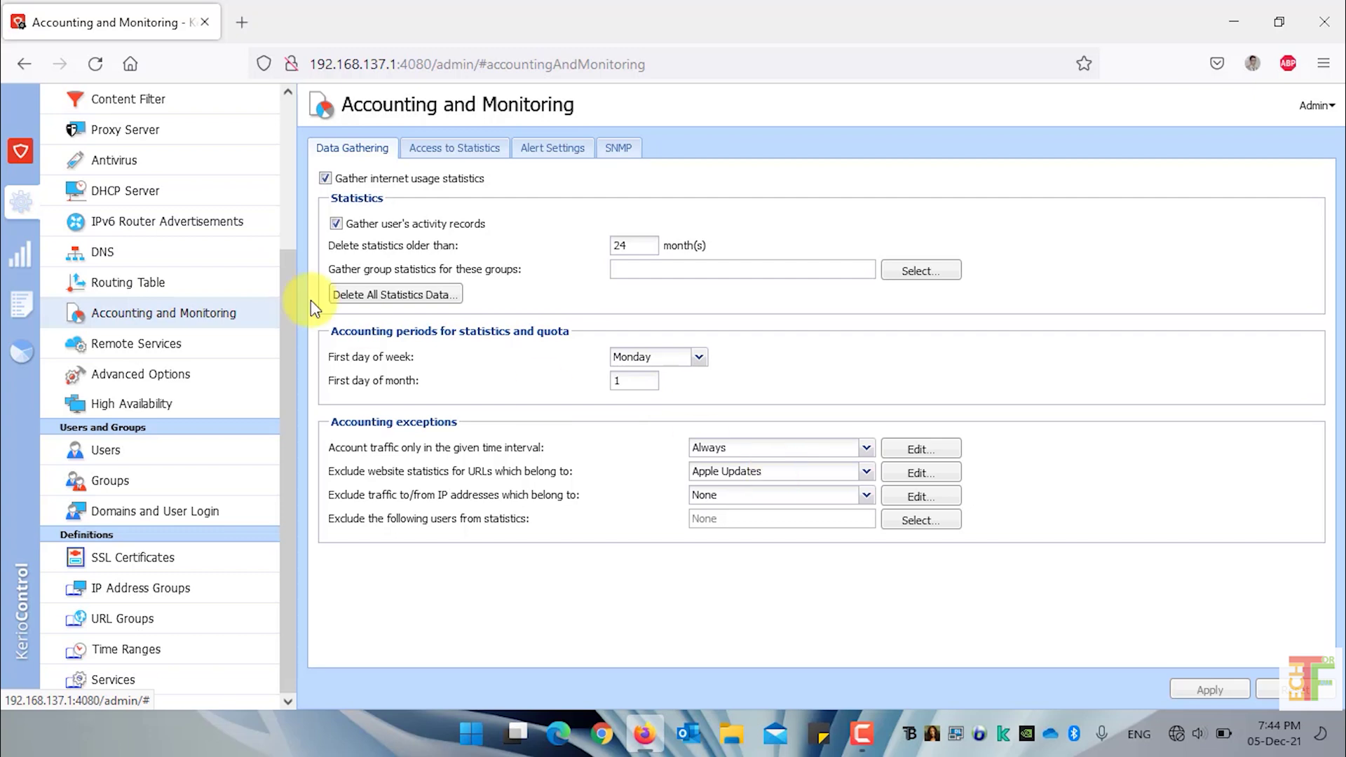
{"action": "scroll", "coordinate": [109, 227], "scroll_direction": "up", "scroll_amount": 3}
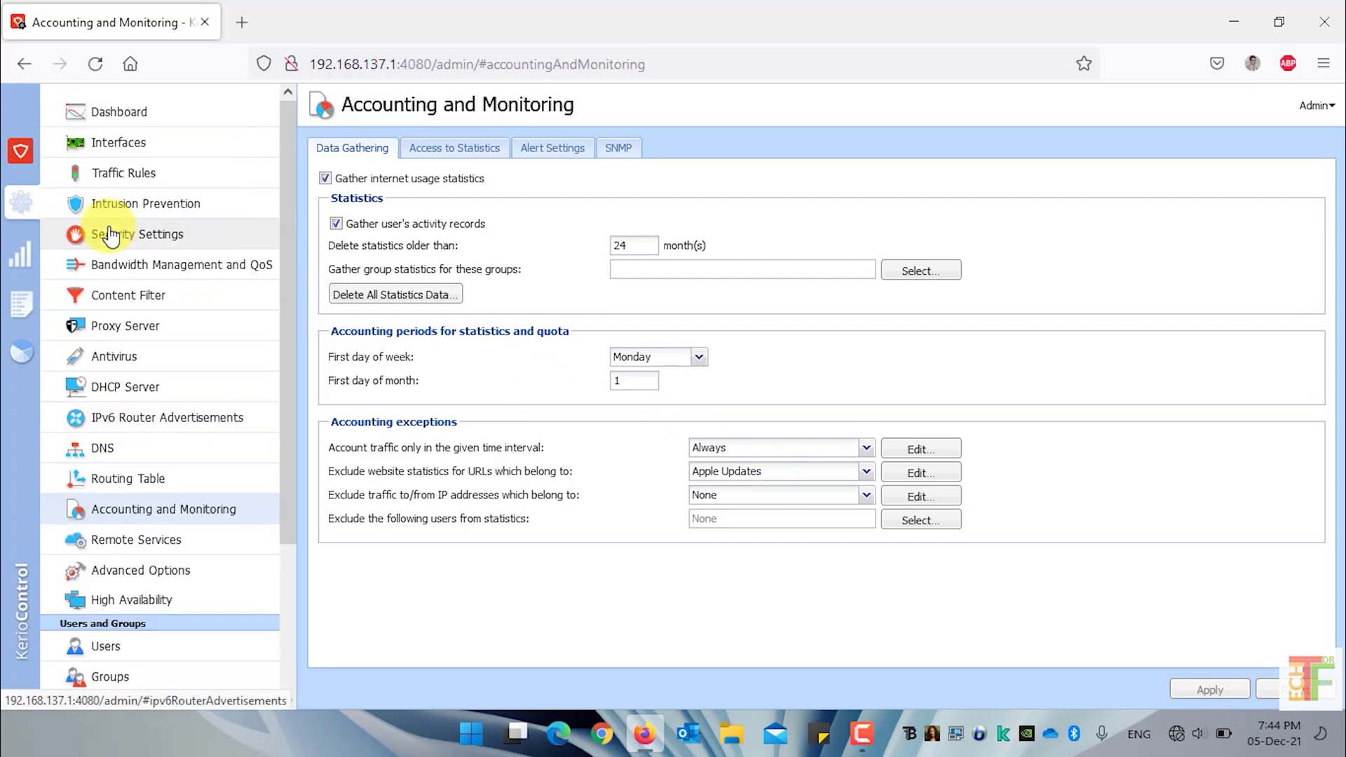
{"action": "left_click", "coordinate": [151, 294]}
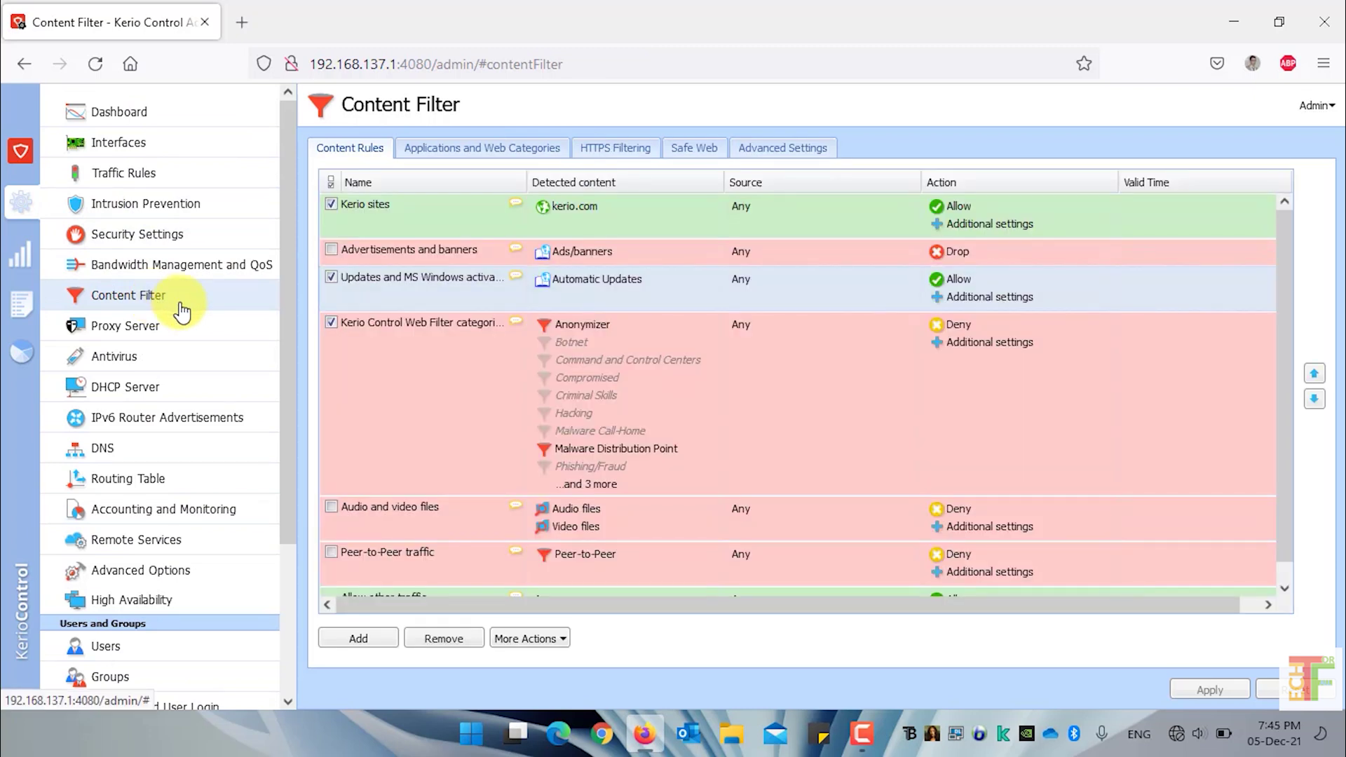
{"action": "left_click", "coordinate": [439, 250]}
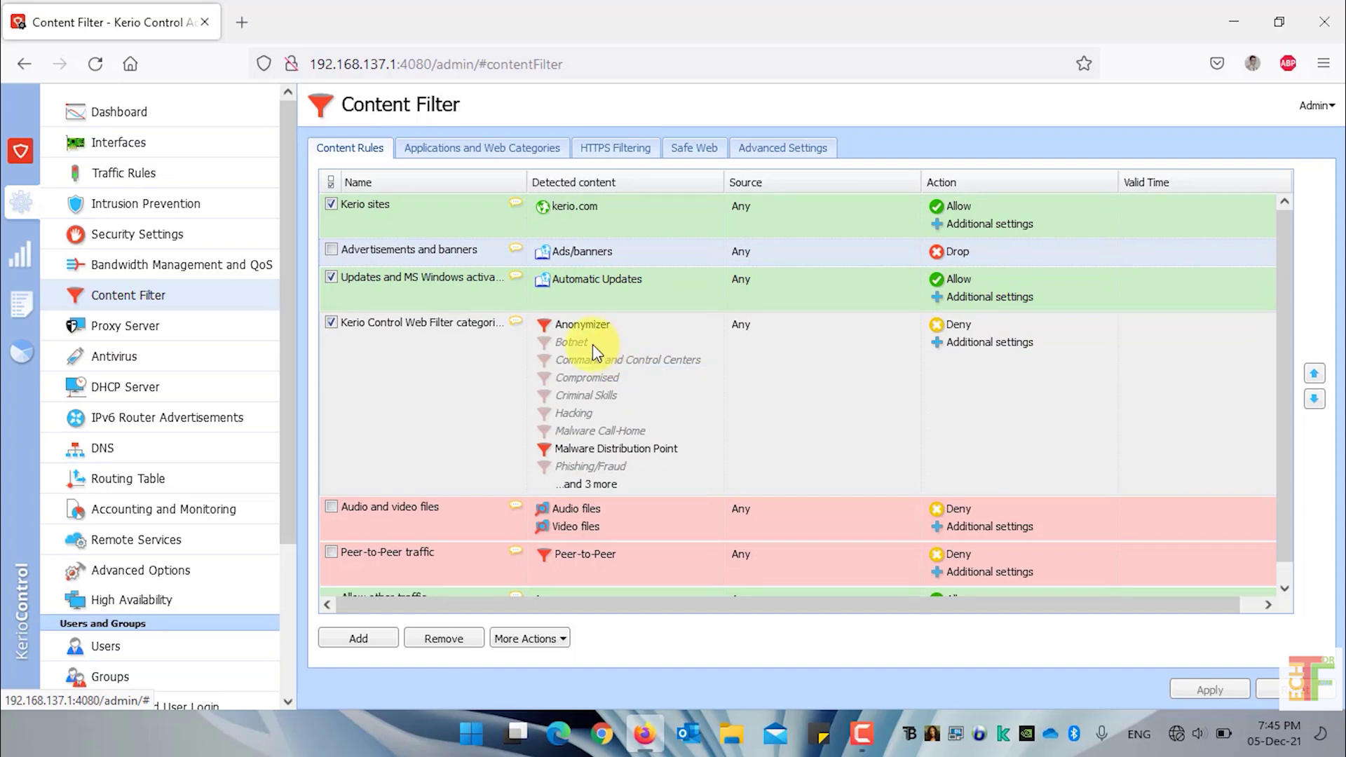
{"action": "left_click", "coordinate": [372, 637]}
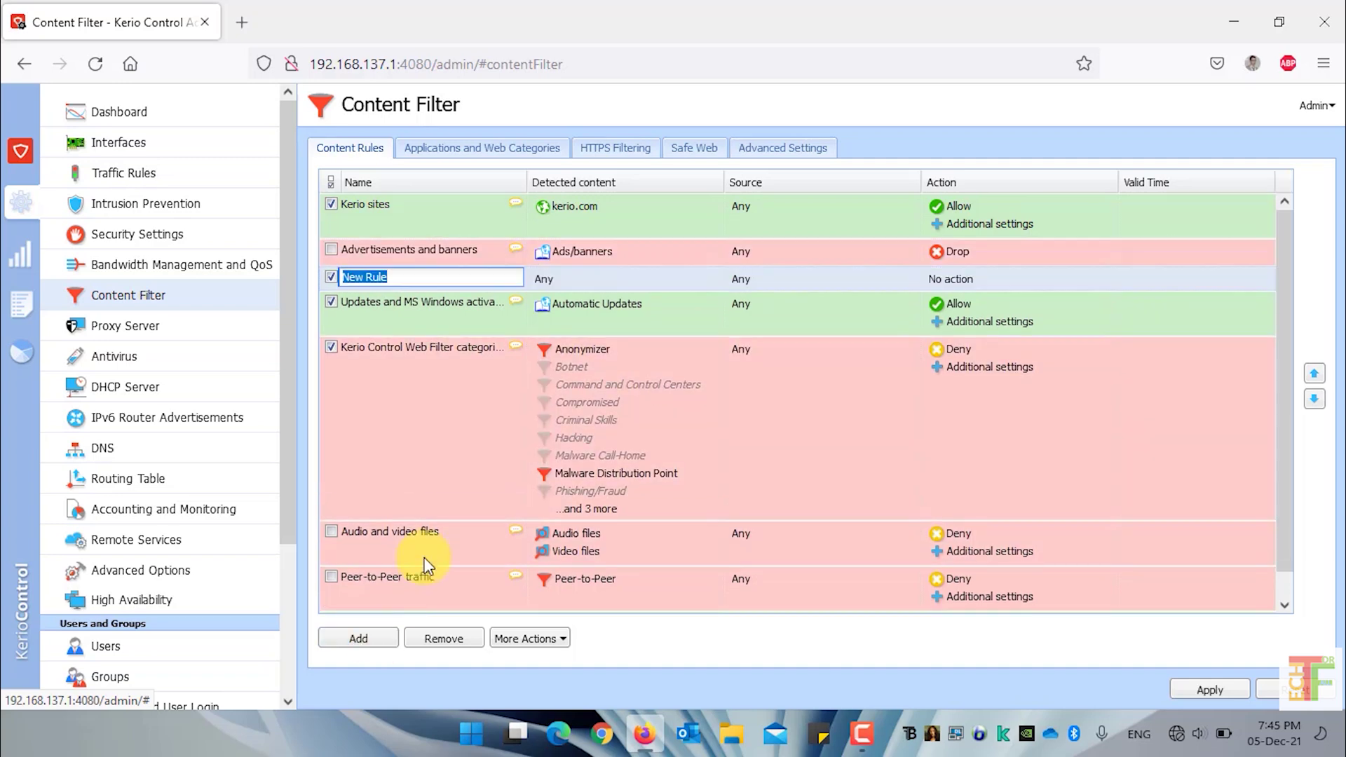
{"action": "left_click", "coordinate": [579, 284]}
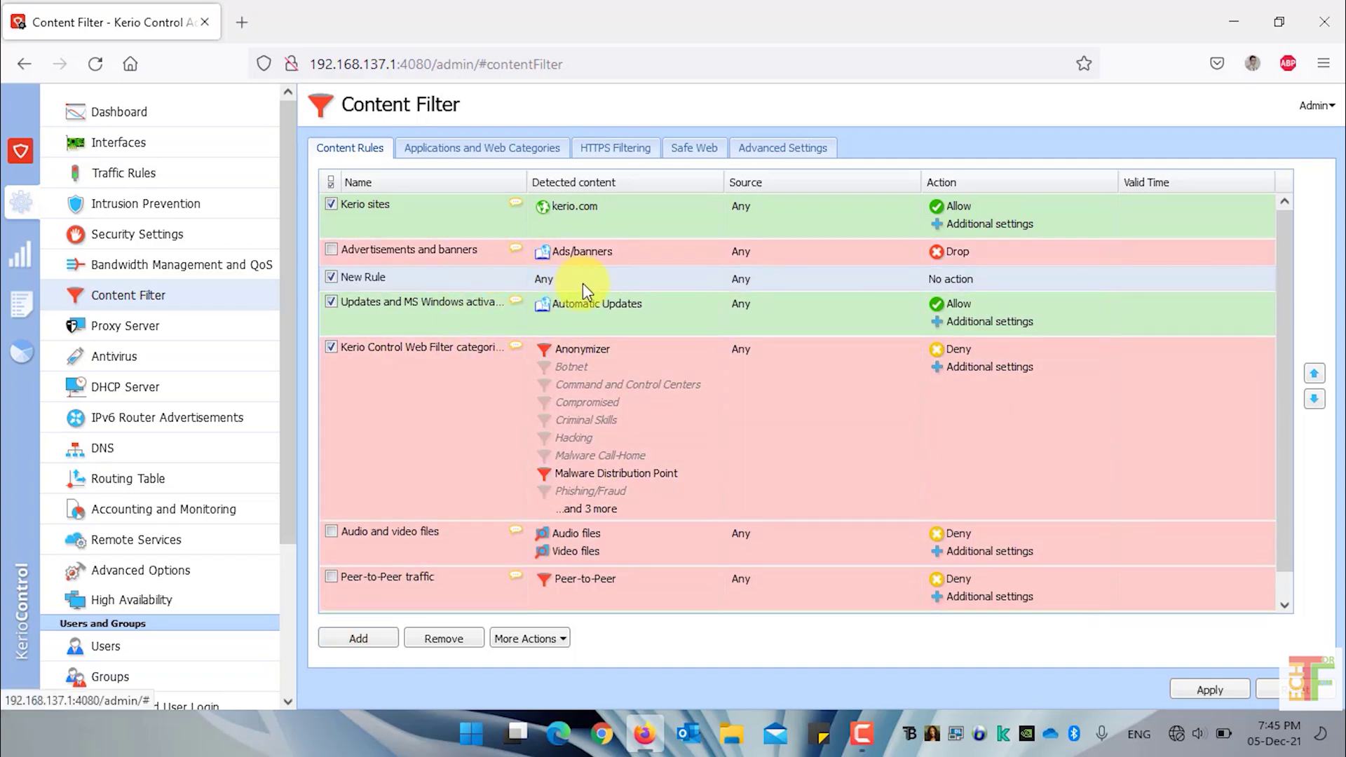
{"action": "left_click", "coordinate": [582, 283]}
{"action": "left_click", "coordinate": [643, 566]}
{"action": "type", "text": "www."}
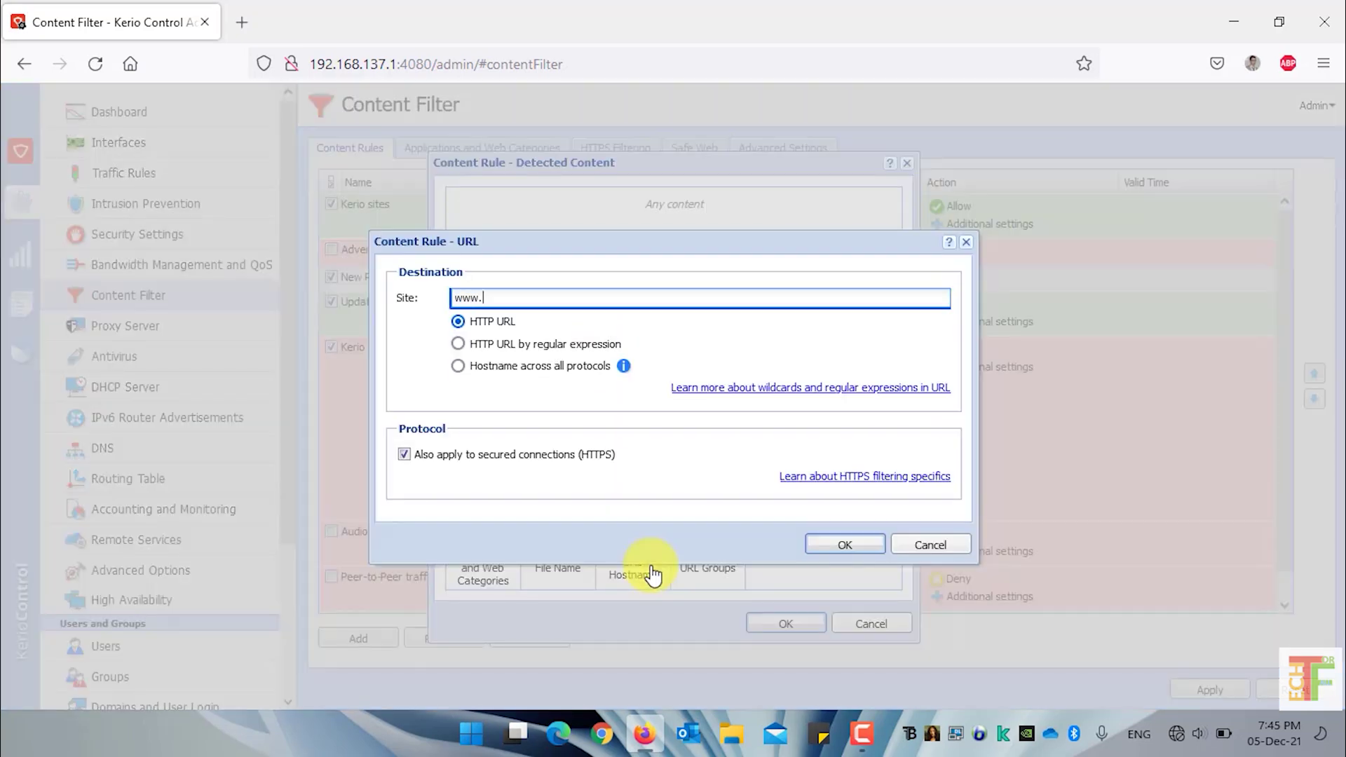
{"action": "type", "text": "facebook.com"}
{"action": "key", "text": "Return"}
{"action": "left_click", "coordinate": [646, 565]}
{"action": "type", "text": "www.instagram.com"}
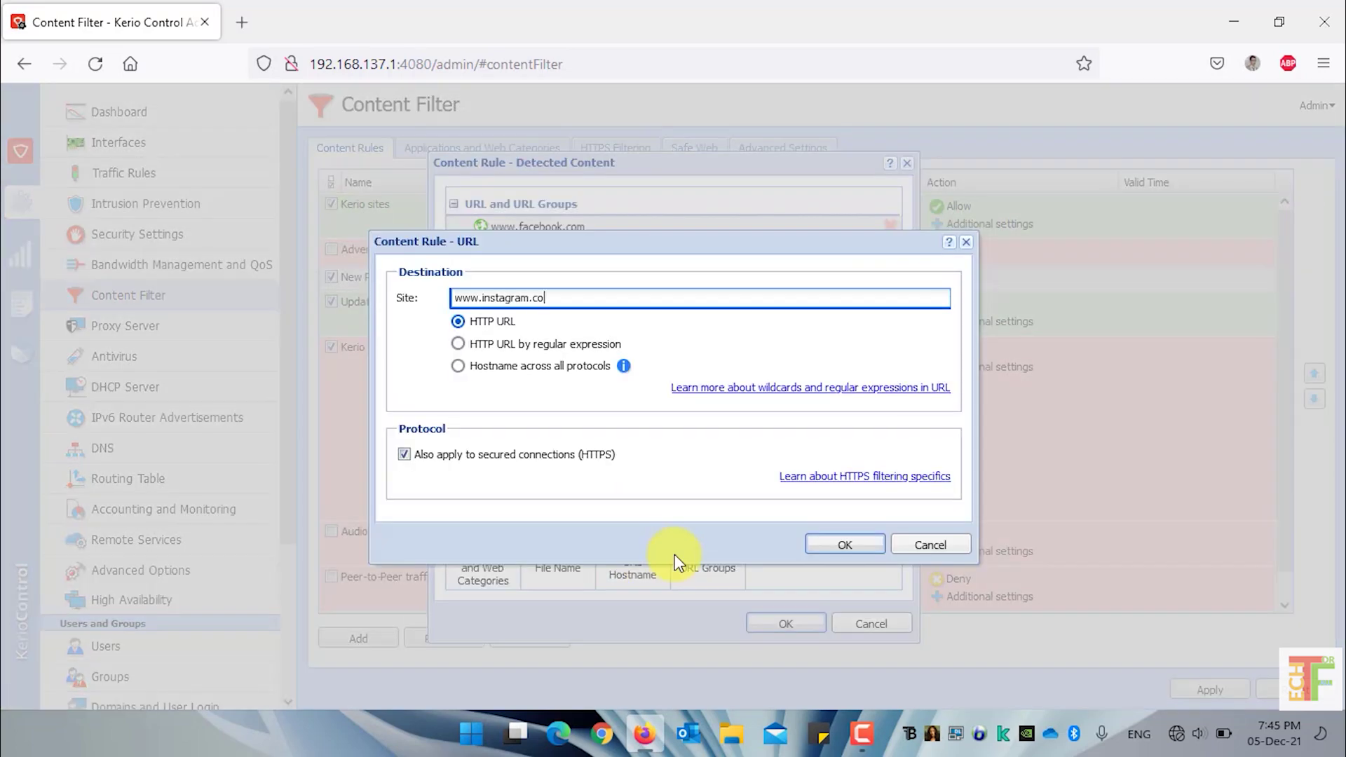
{"action": "key", "text": "Return"}
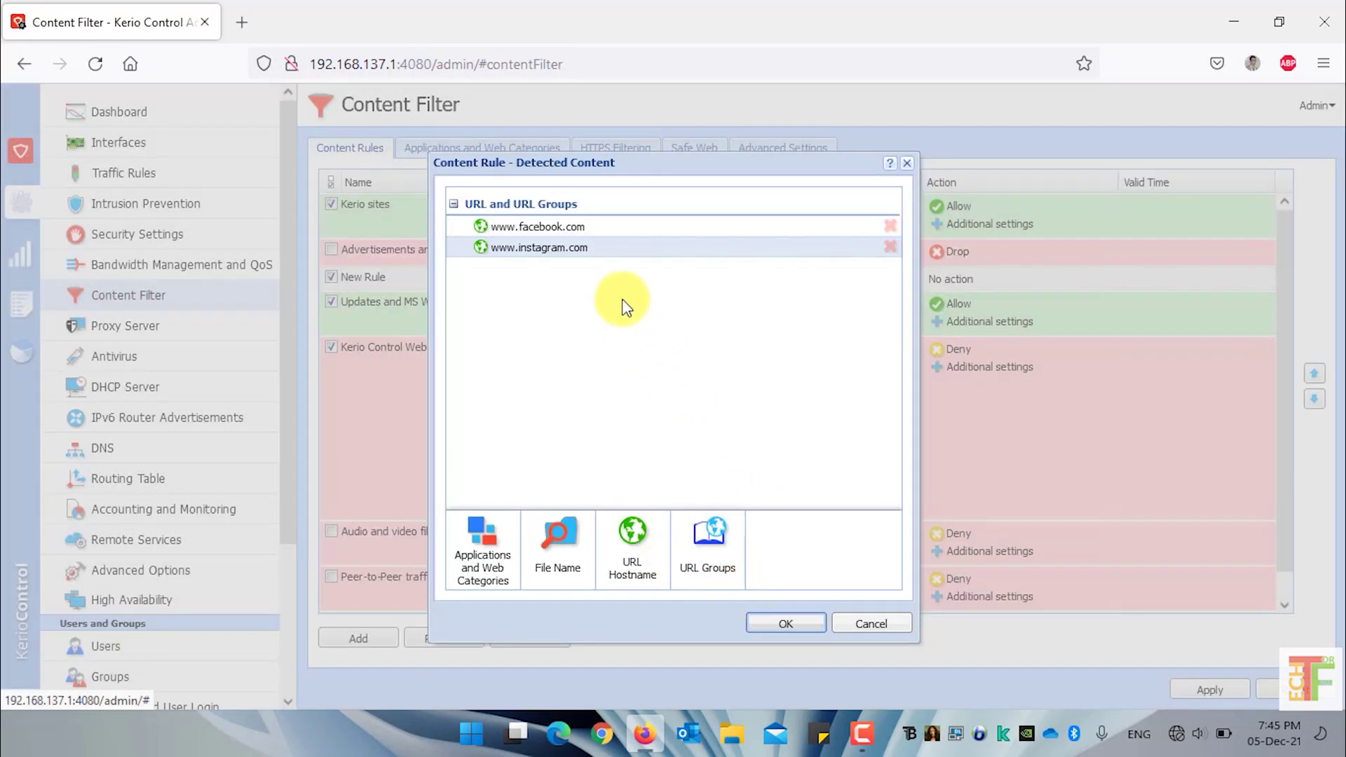
{"action": "left_click", "coordinate": [785, 623]}
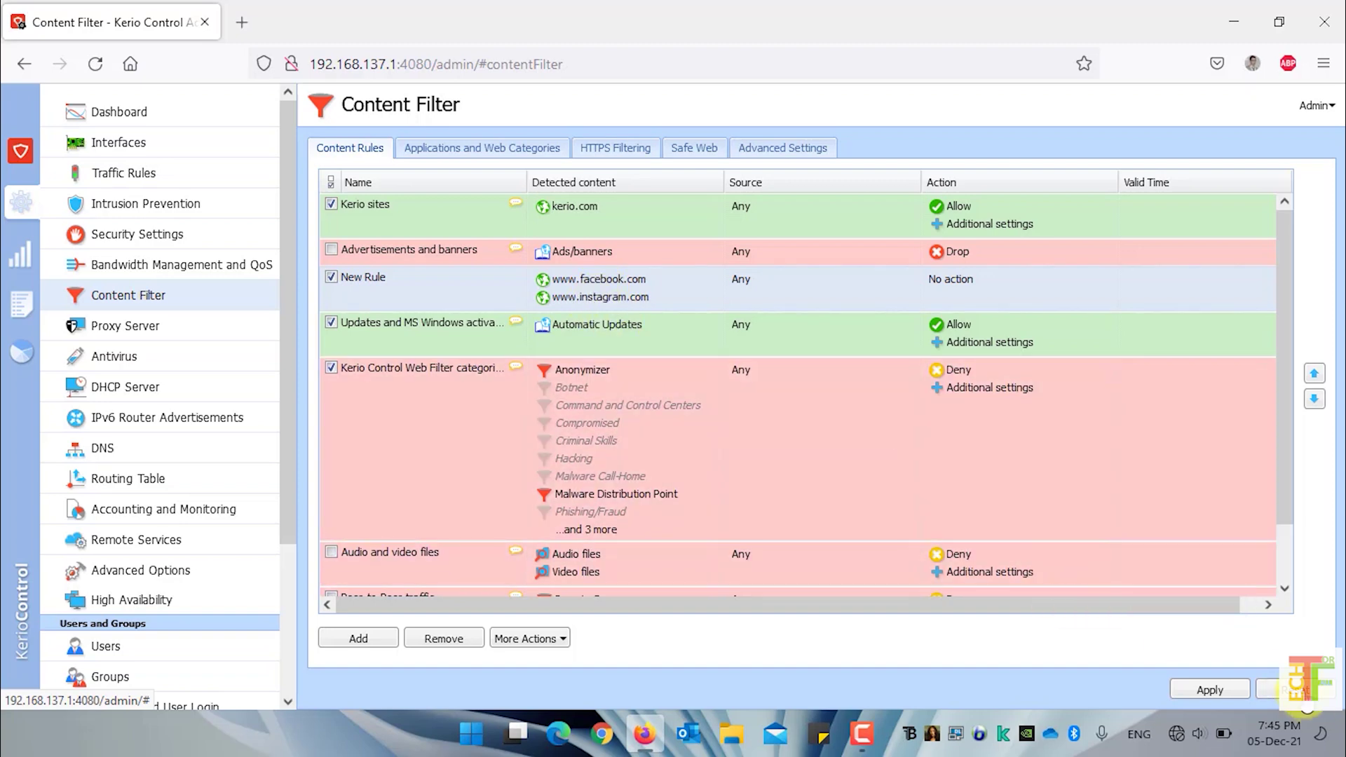
{"action": "left_click", "coordinate": [443, 638]}
{"action": "scroll", "coordinate": [175, 628], "scroll_direction": "down", "scroll_amount": 5}
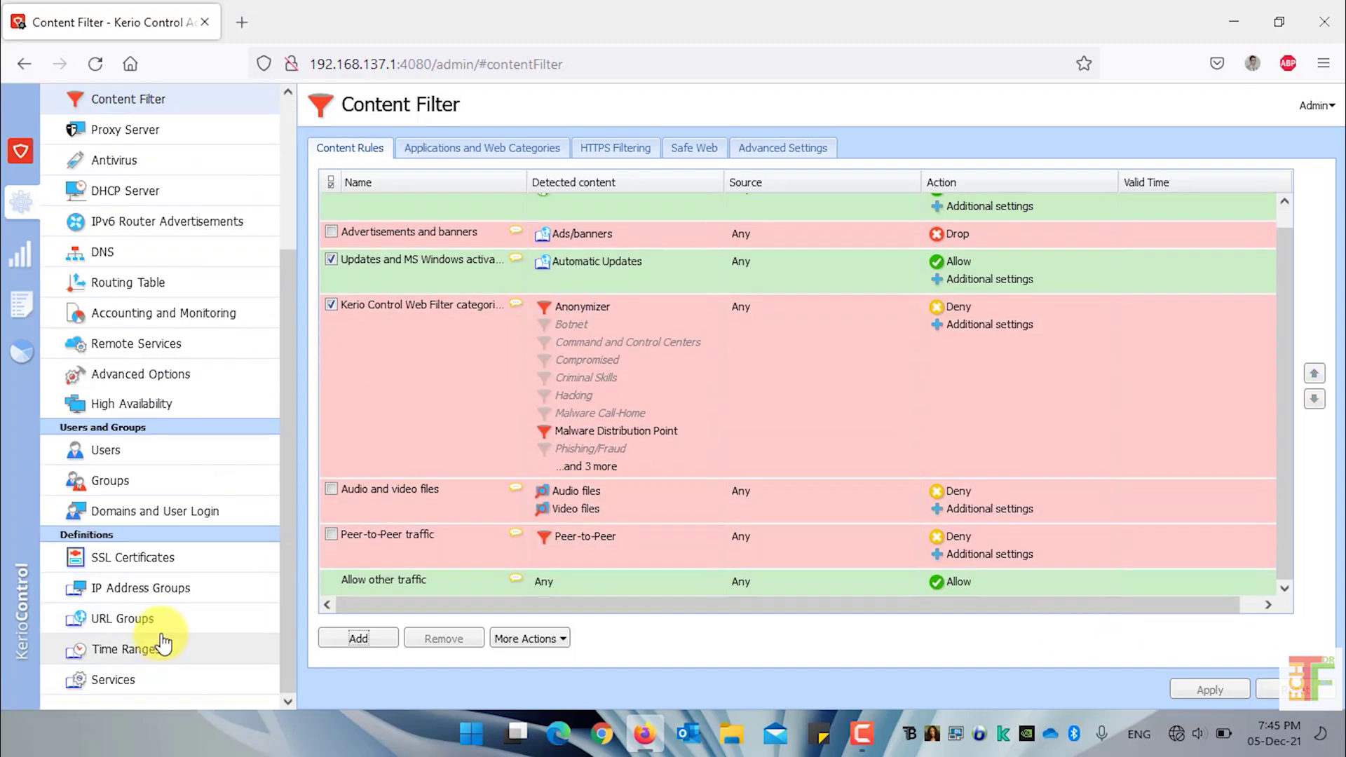
{"action": "left_click", "coordinate": [167, 620]}
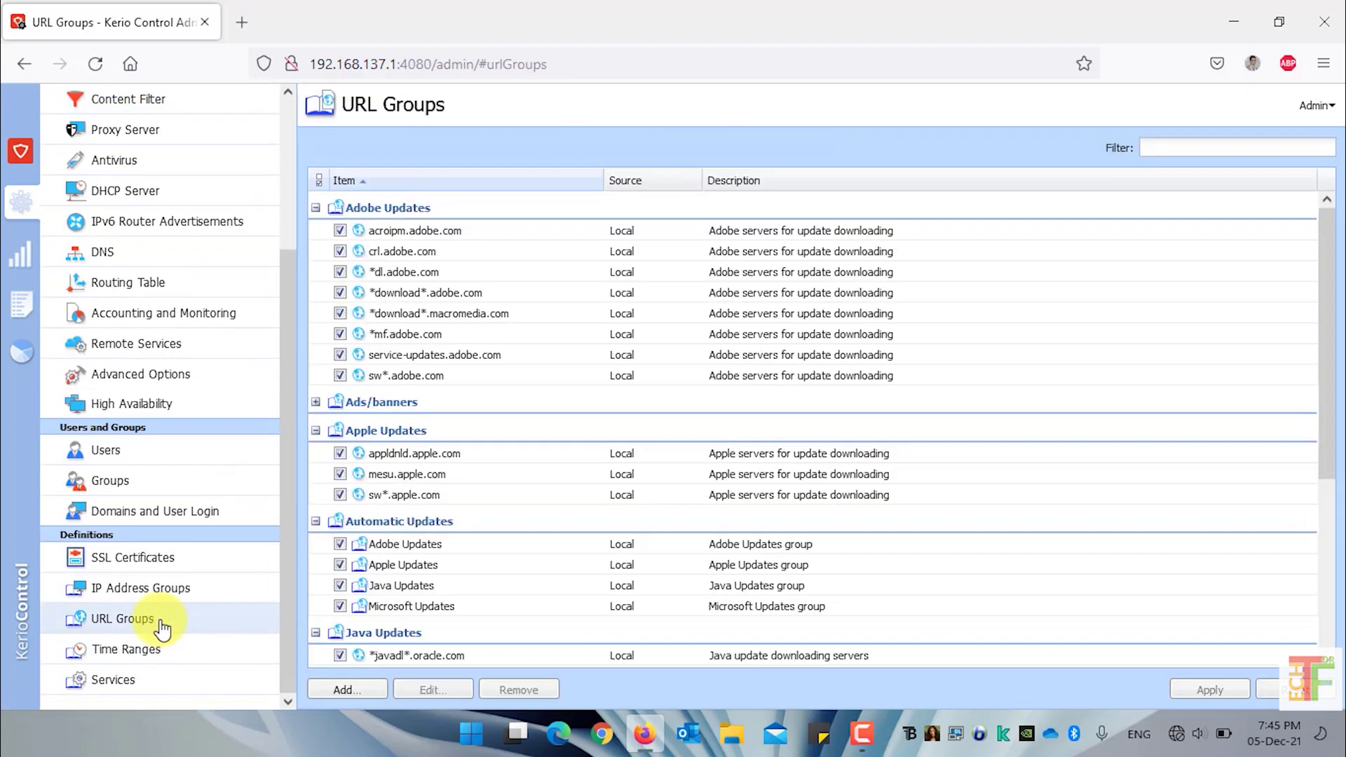
{"action": "left_click", "coordinate": [344, 689]}
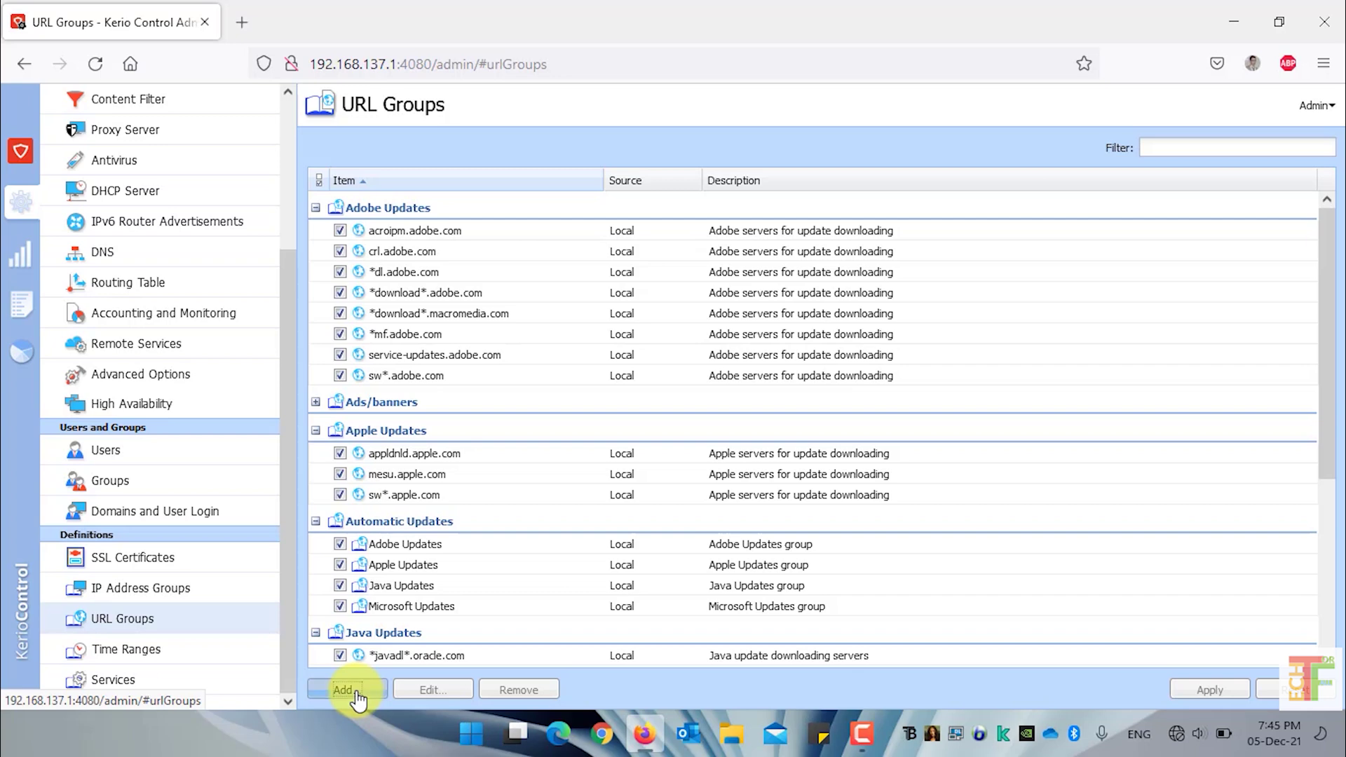
{"action": "type", "text": "social media websites"}
{"action": "key", "text": "Tab"}
{"action": "type", "text": "www.facebook.com"}
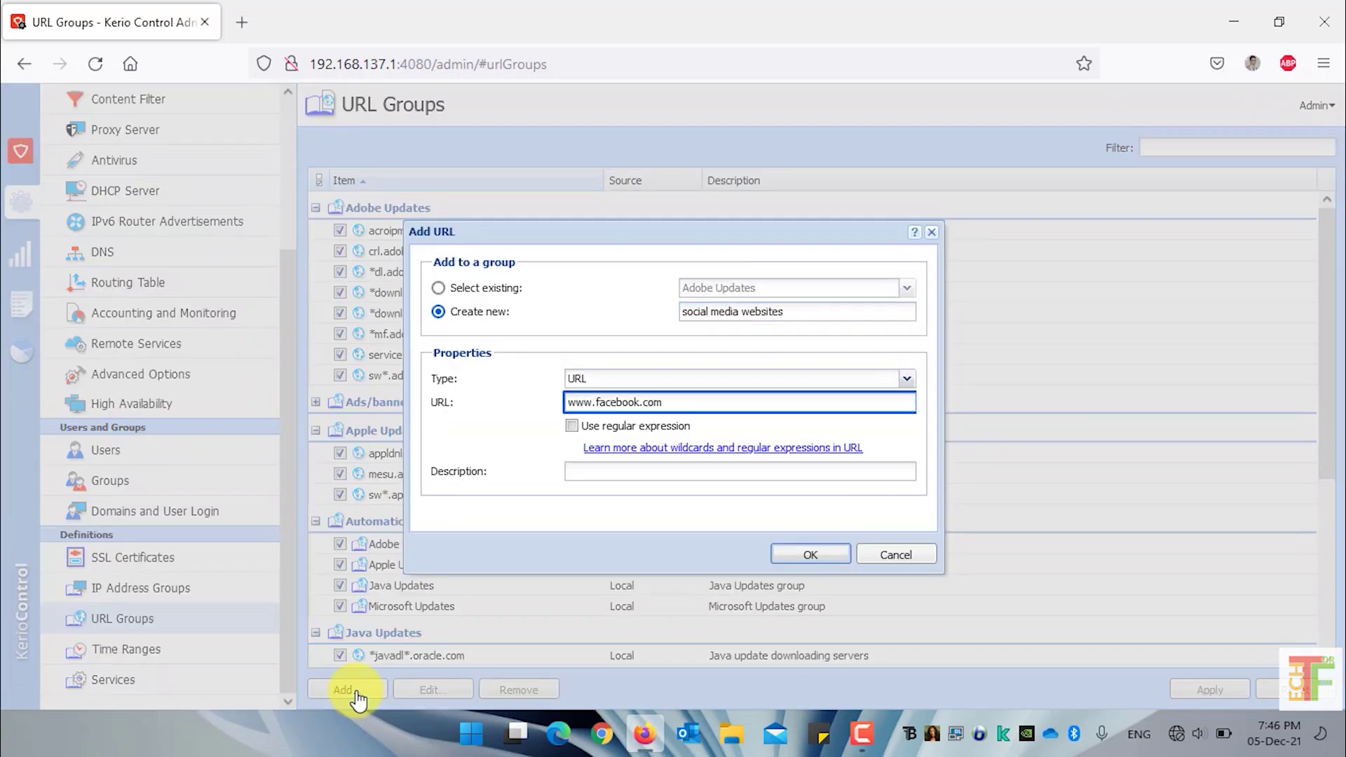
{"action": "key", "text": "Return"}
{"action": "left_click", "coordinate": [354, 692]}
{"action": "left_click", "coordinate": [677, 405]}
{"action": "type", "text": "www.twitter.com"}
{"action": "key", "text": "Return"}
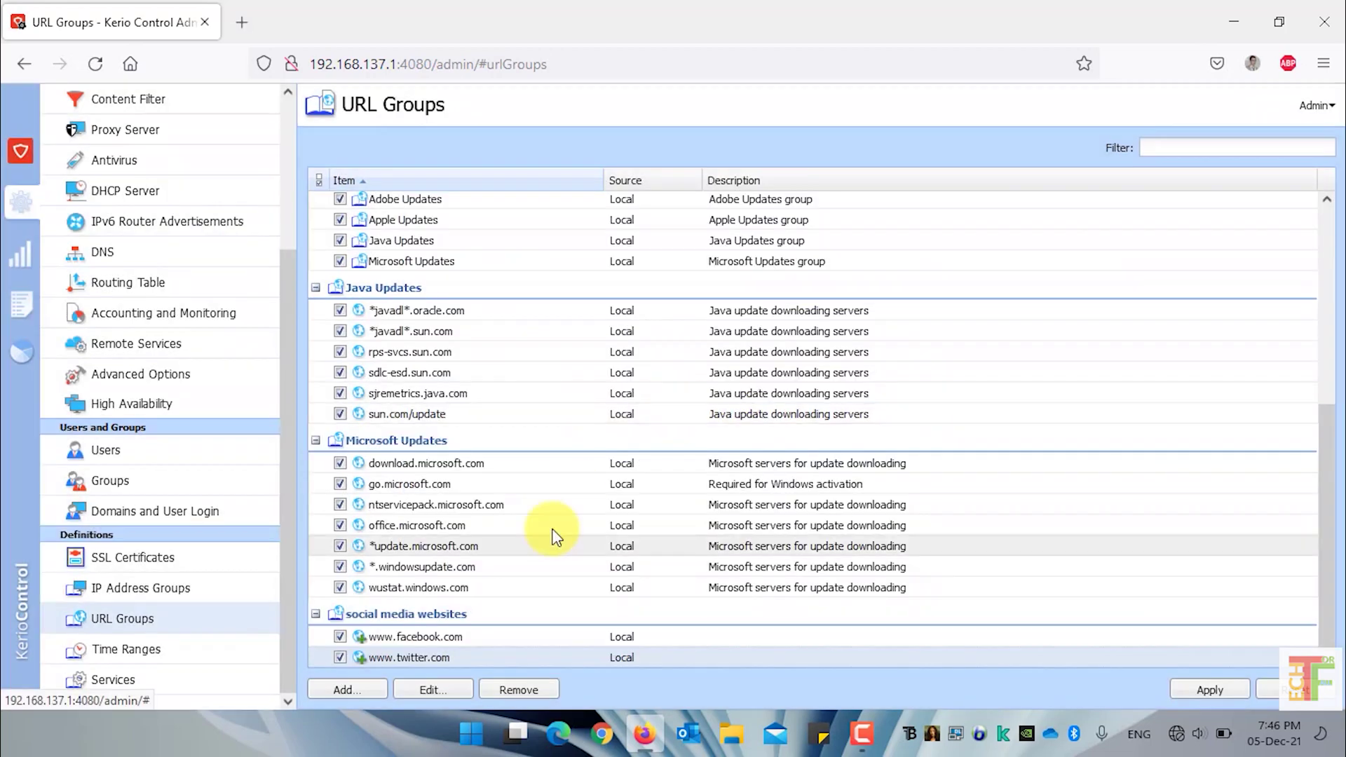
{"action": "left_click", "coordinate": [358, 693]}
{"action": "left_click", "coordinate": [630, 402]}
{"action": "type", "text": "www.instagram.com"}
{"action": "key", "text": "Return"}
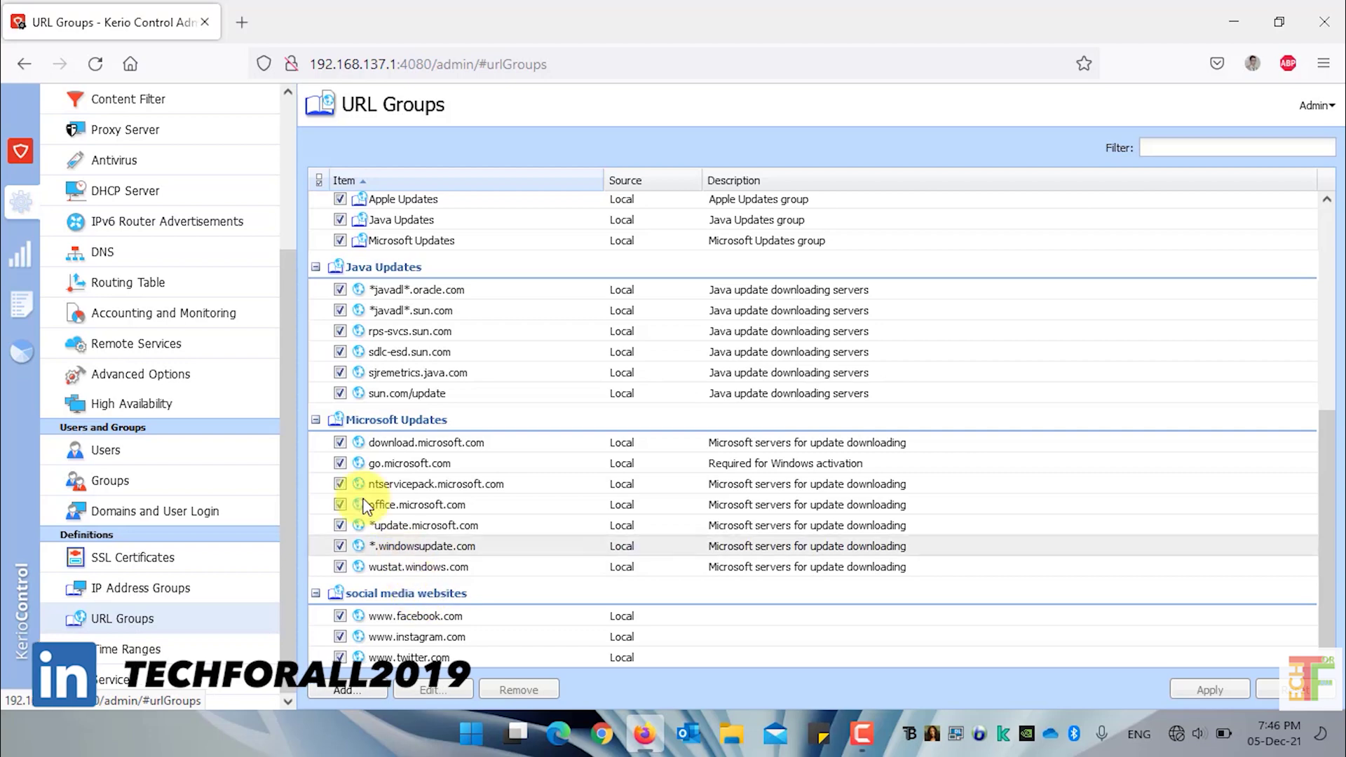
{"action": "scroll", "coordinate": [234, 360], "scroll_direction": "up", "scroll_amount": 3}
{"action": "left_click", "coordinate": [172, 294]}
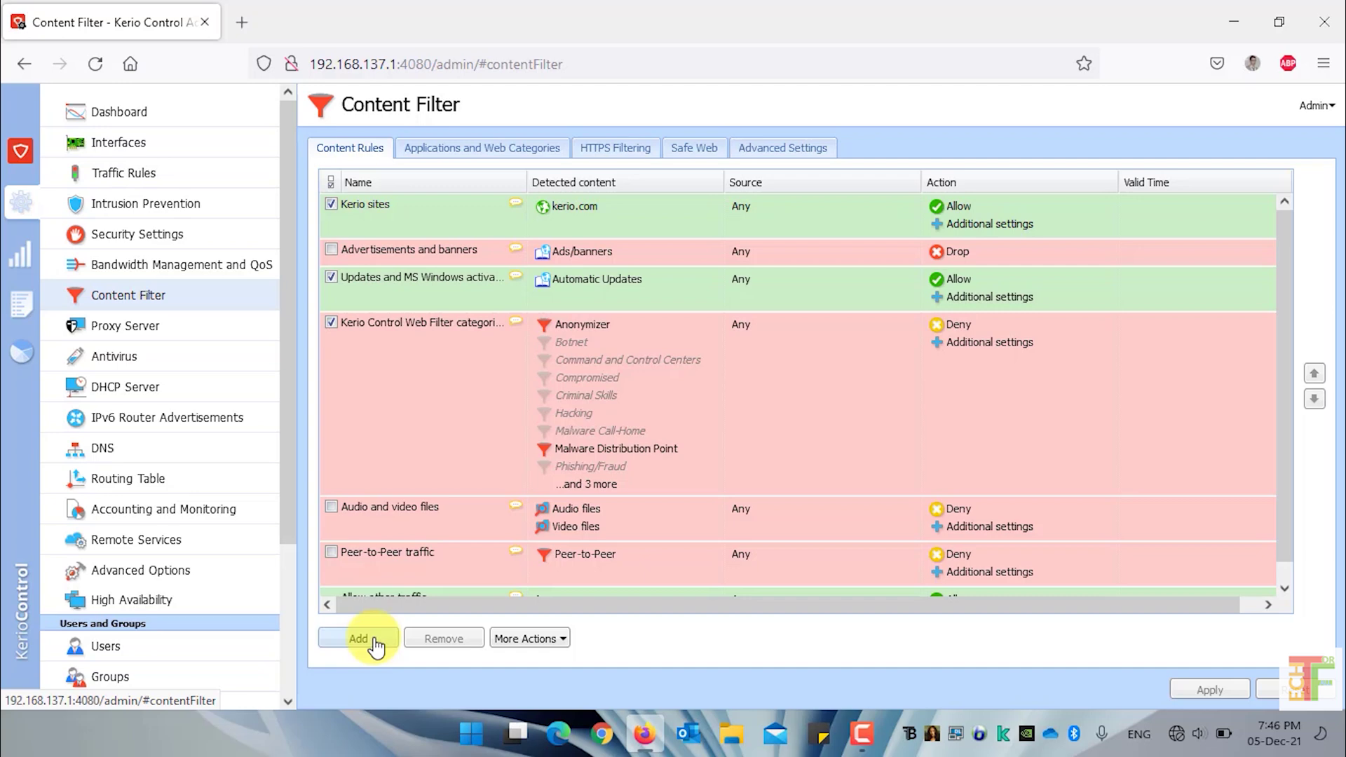
Add a new content rule named 'Block Social Media Websites'
{"action": "left_click", "coordinate": [375, 641]}
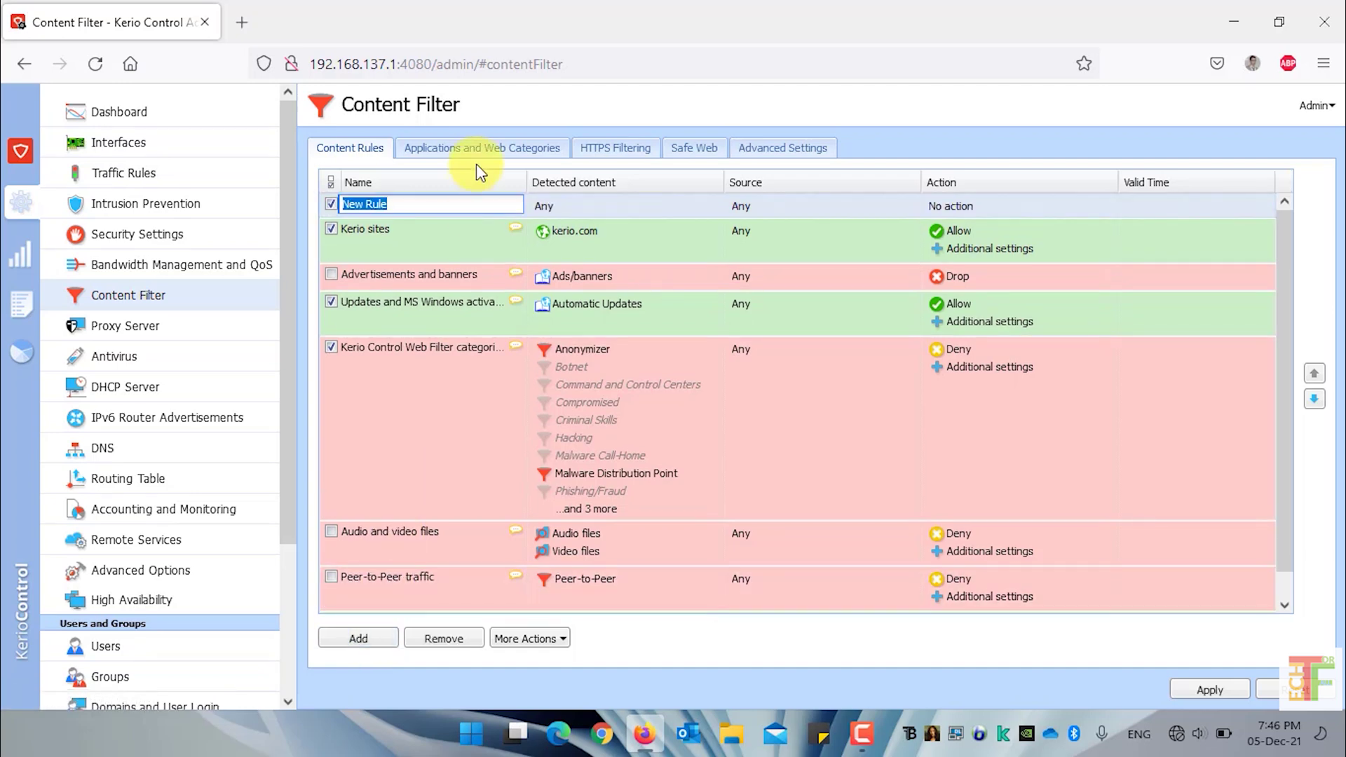
{"action": "type", "text": "Block Social Media Websites"}
{"action": "key", "text": "Return"}
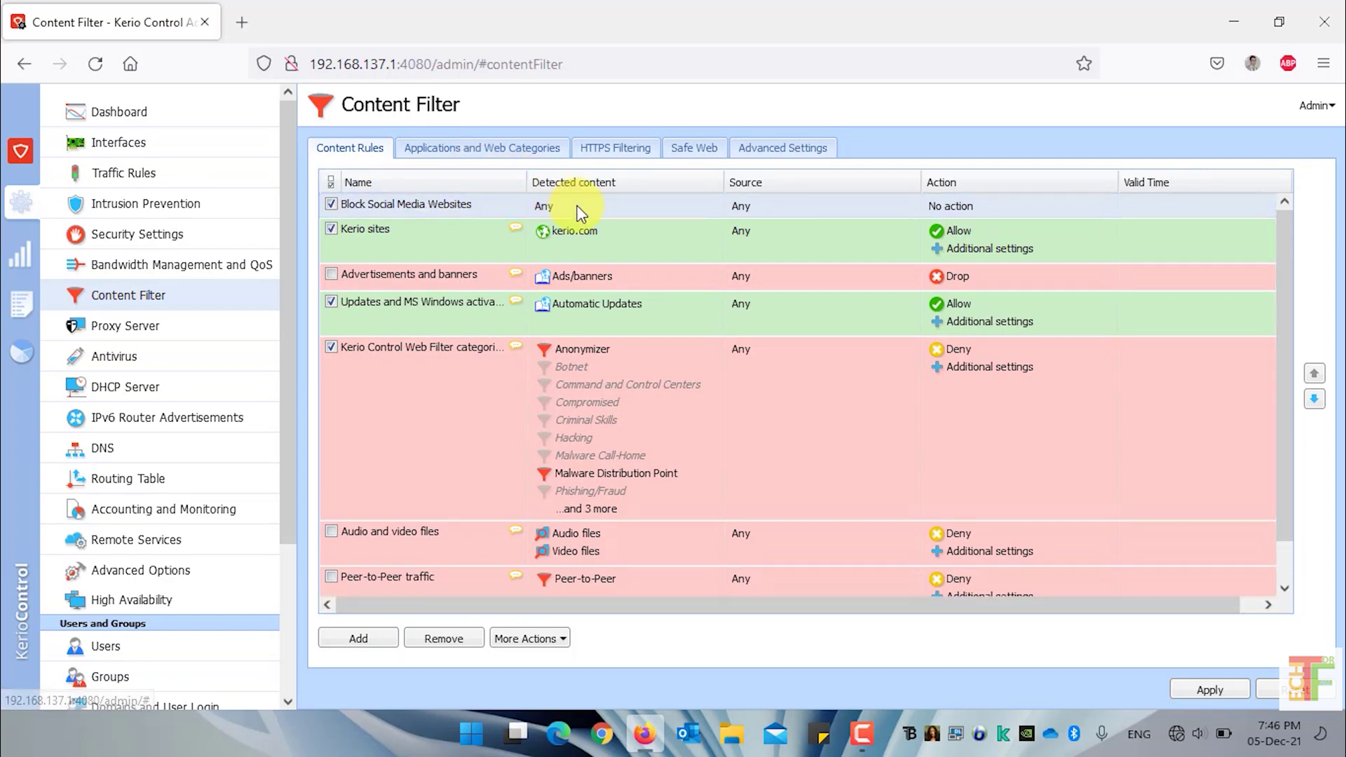
Set the rule's detected content to the 'social media websites' URL group
{"action": "double_click", "coordinate": [579, 206]}
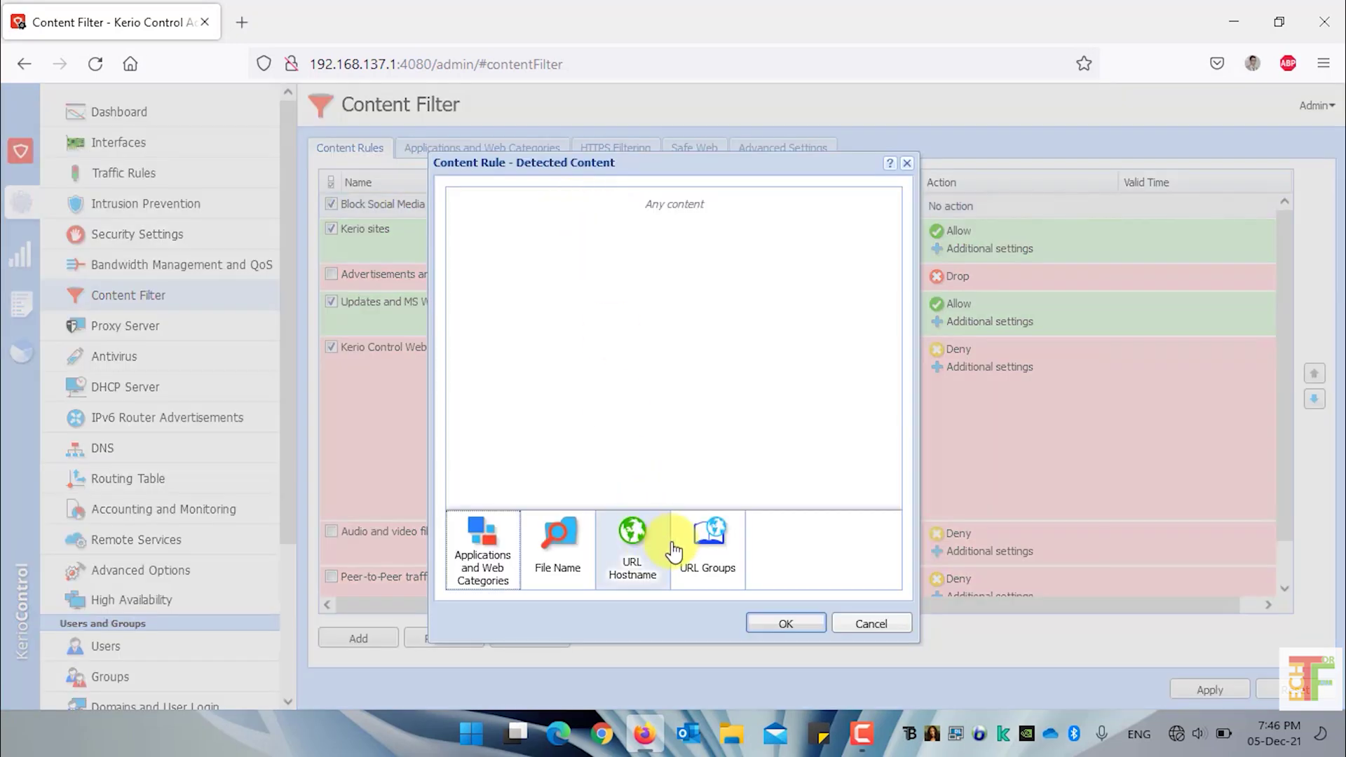
{"action": "left_click", "coordinate": [698, 561]}
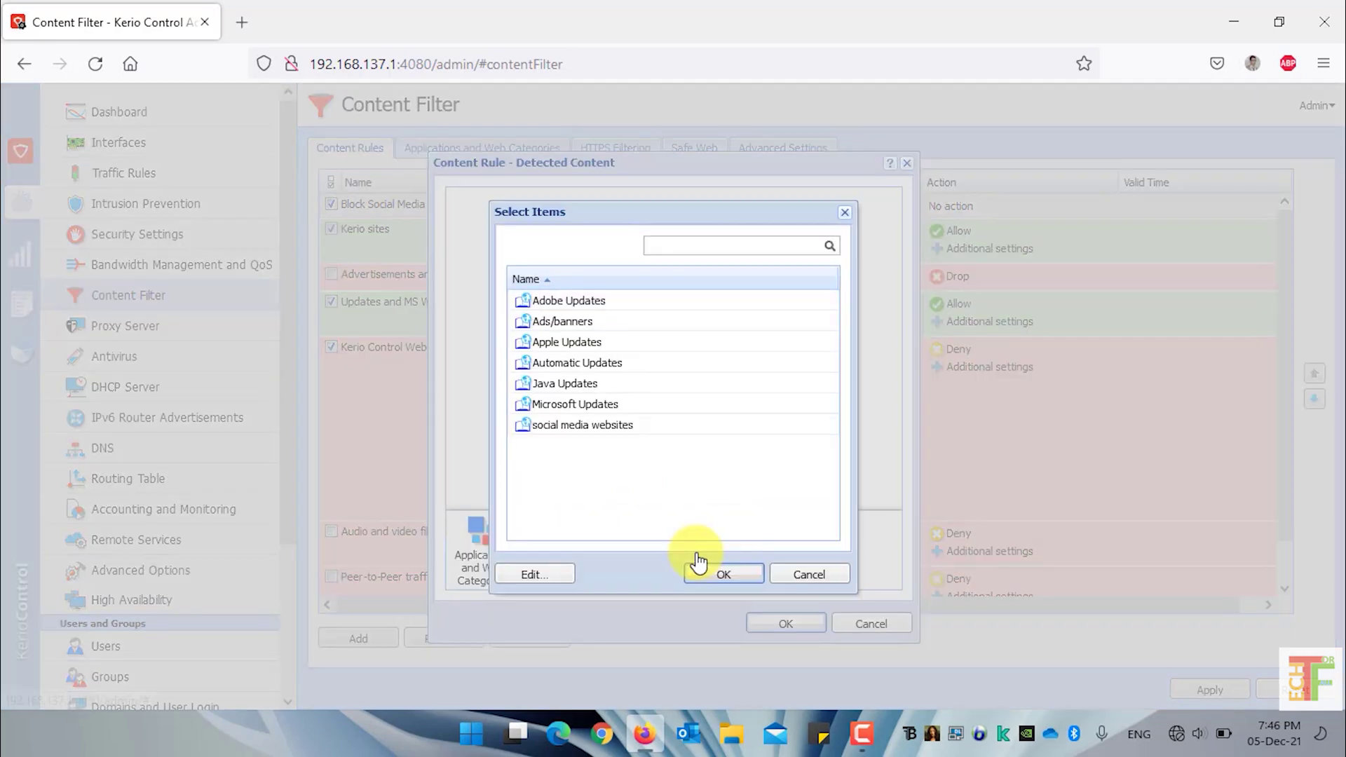
{"action": "left_click", "coordinate": [641, 431]}
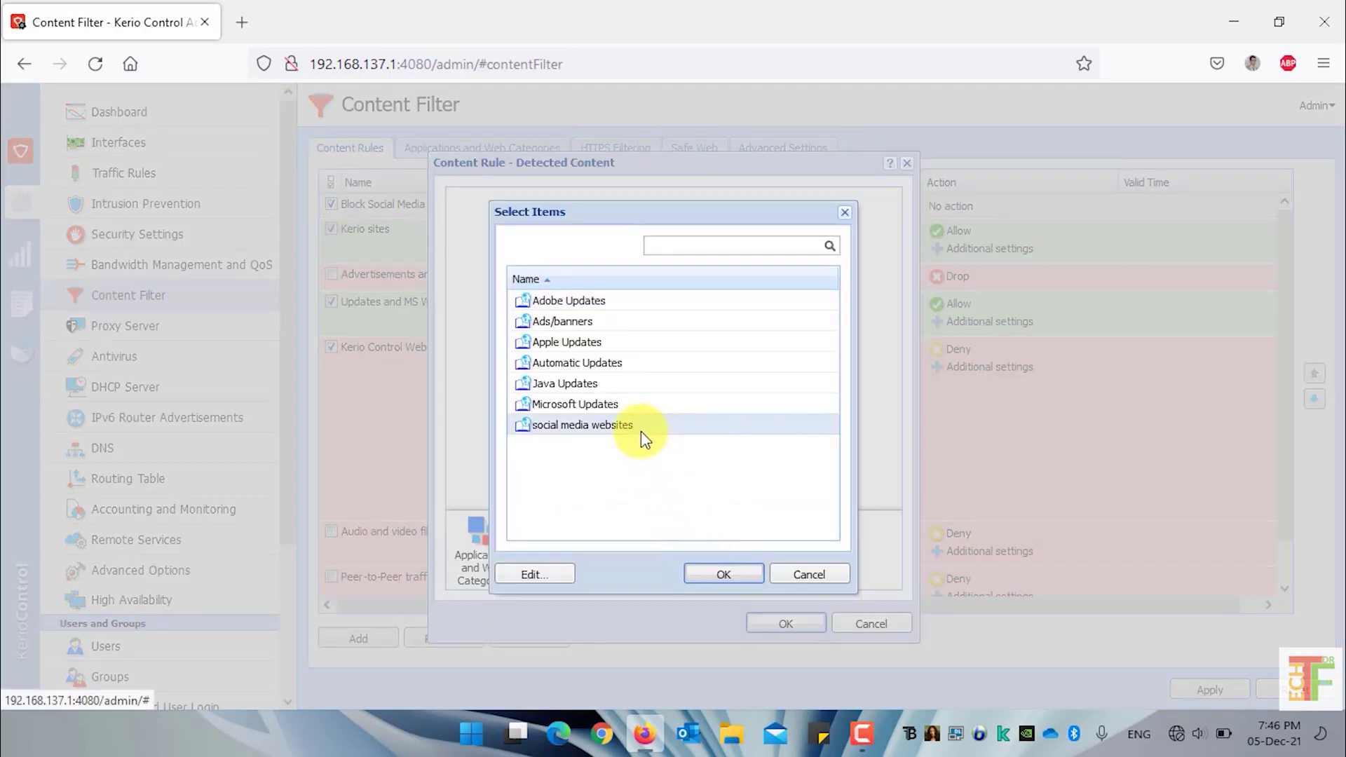
{"action": "left_click", "coordinate": [725, 576]}
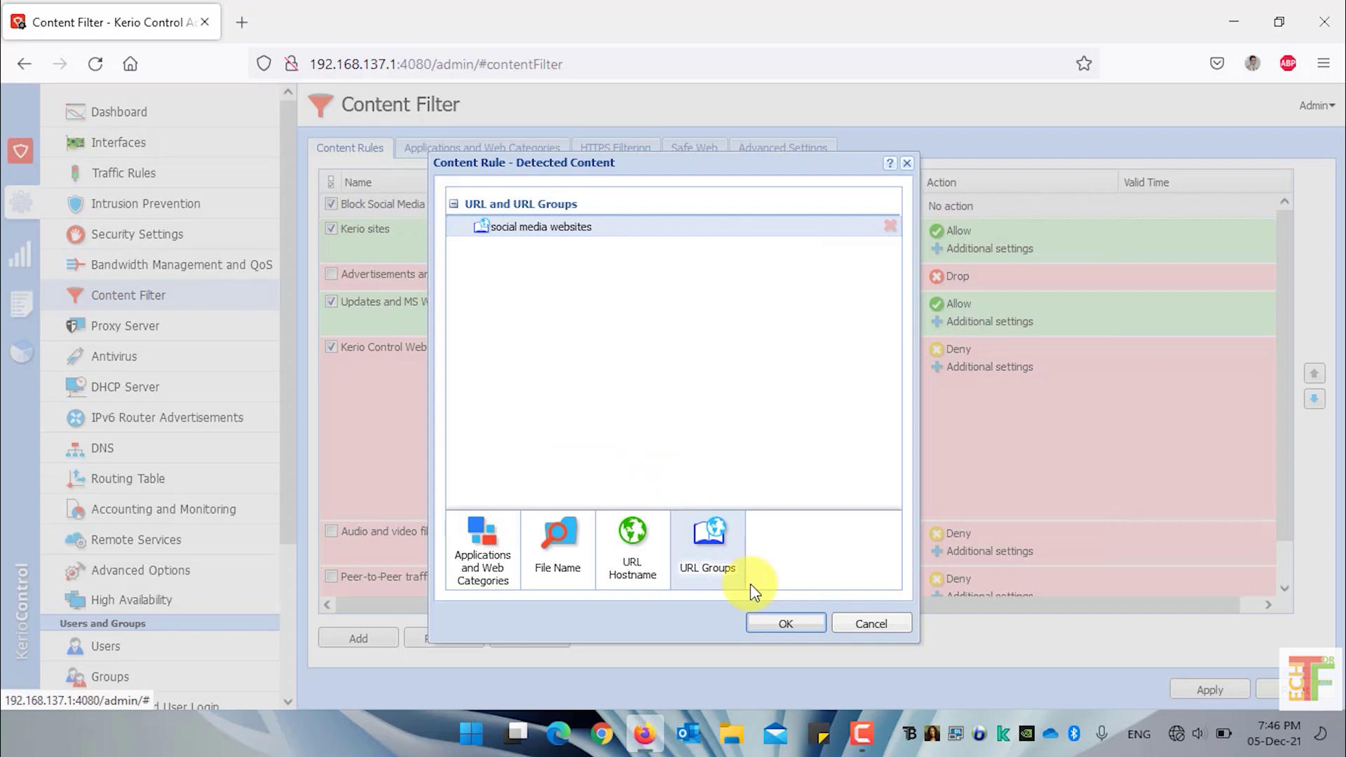
Save the detected content, set the Block Social Media Websites action to Deny, and apply
{"action": "left_click", "coordinate": [786, 623]}
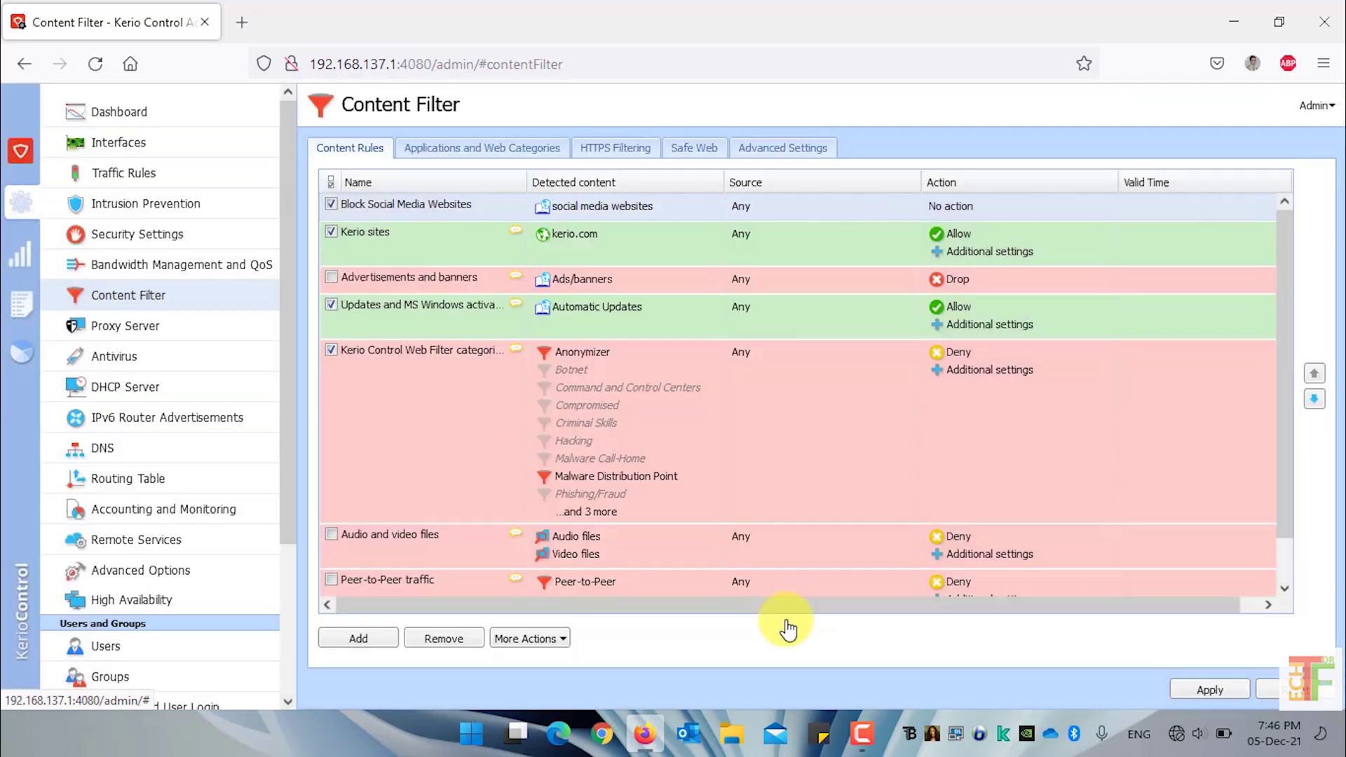
{"action": "double_click", "coordinate": [954, 204]}
{"action": "left_click", "coordinate": [583, 205]}
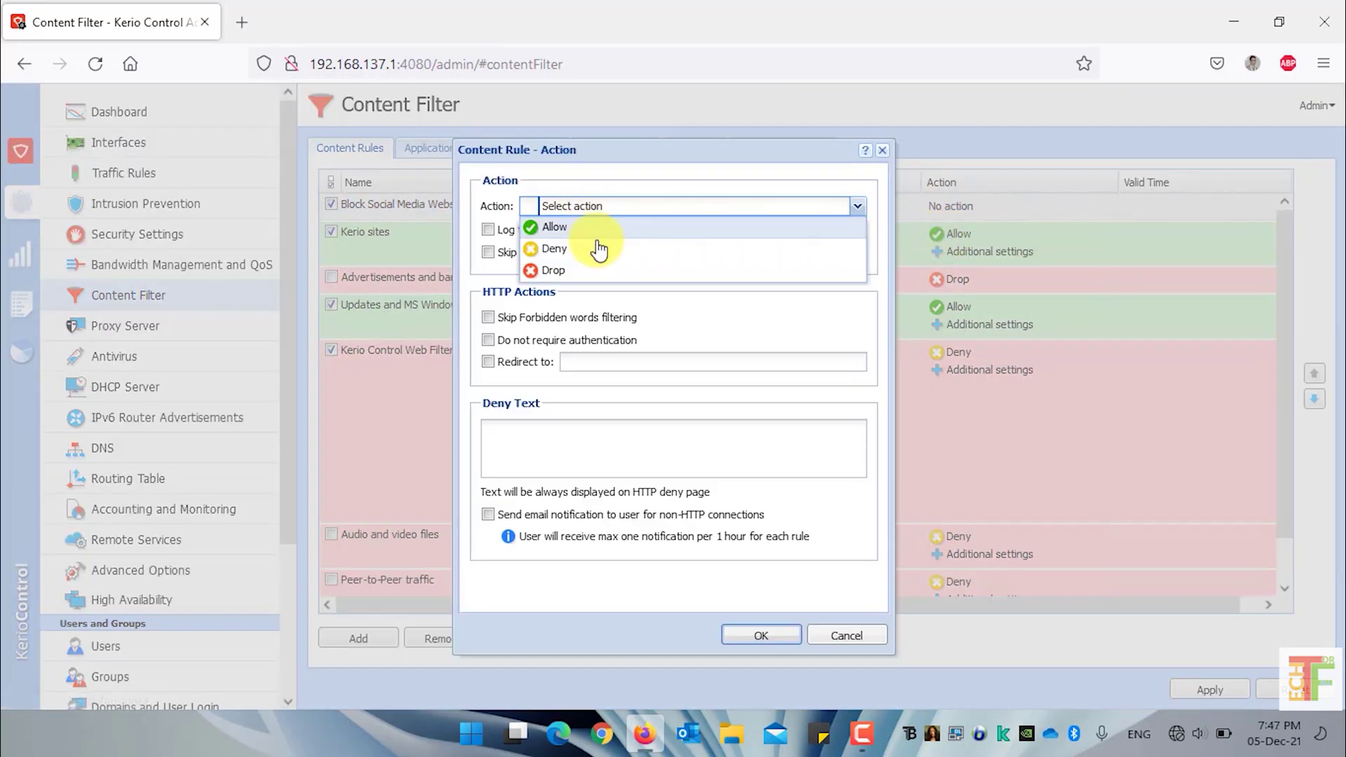
{"action": "left_click", "coordinate": [594, 261]}
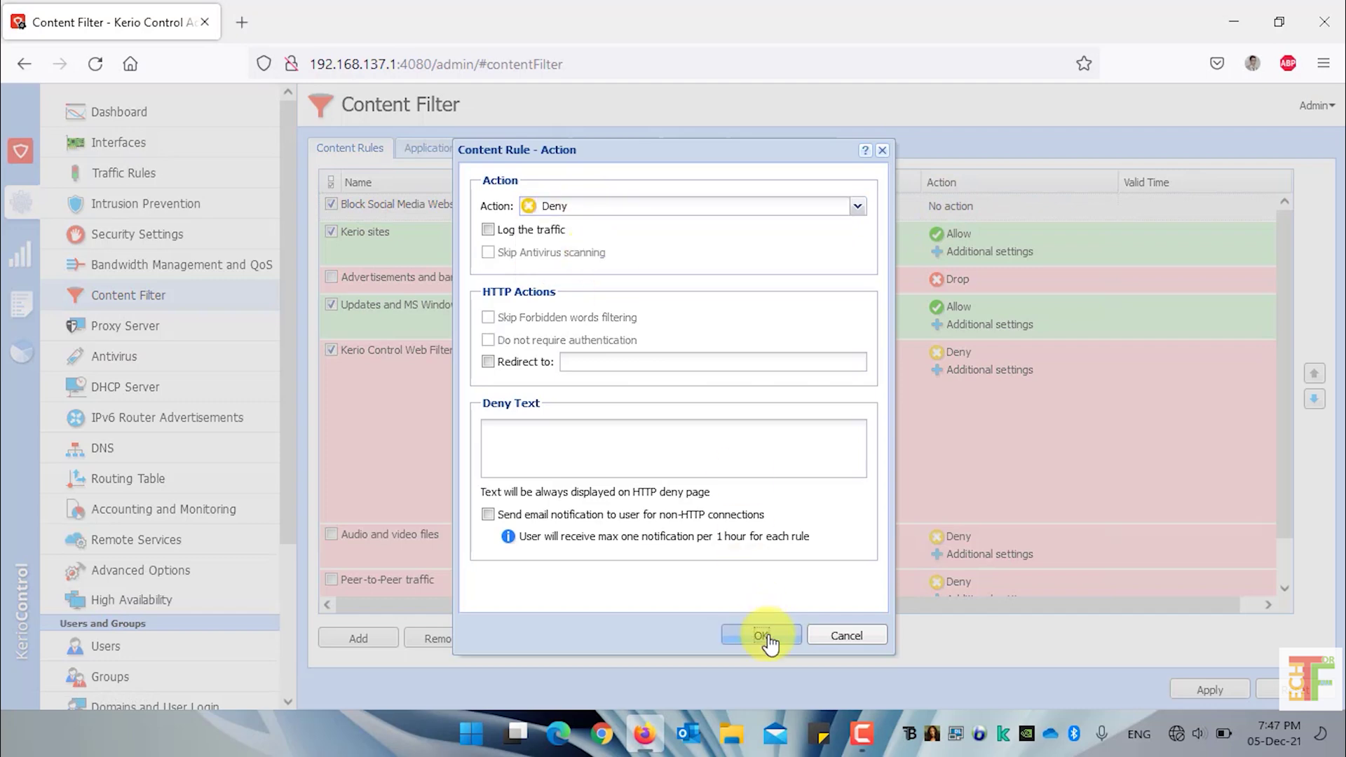
{"action": "left_click", "coordinate": [764, 627]}
{"action": "left_click", "coordinate": [1190, 687]}
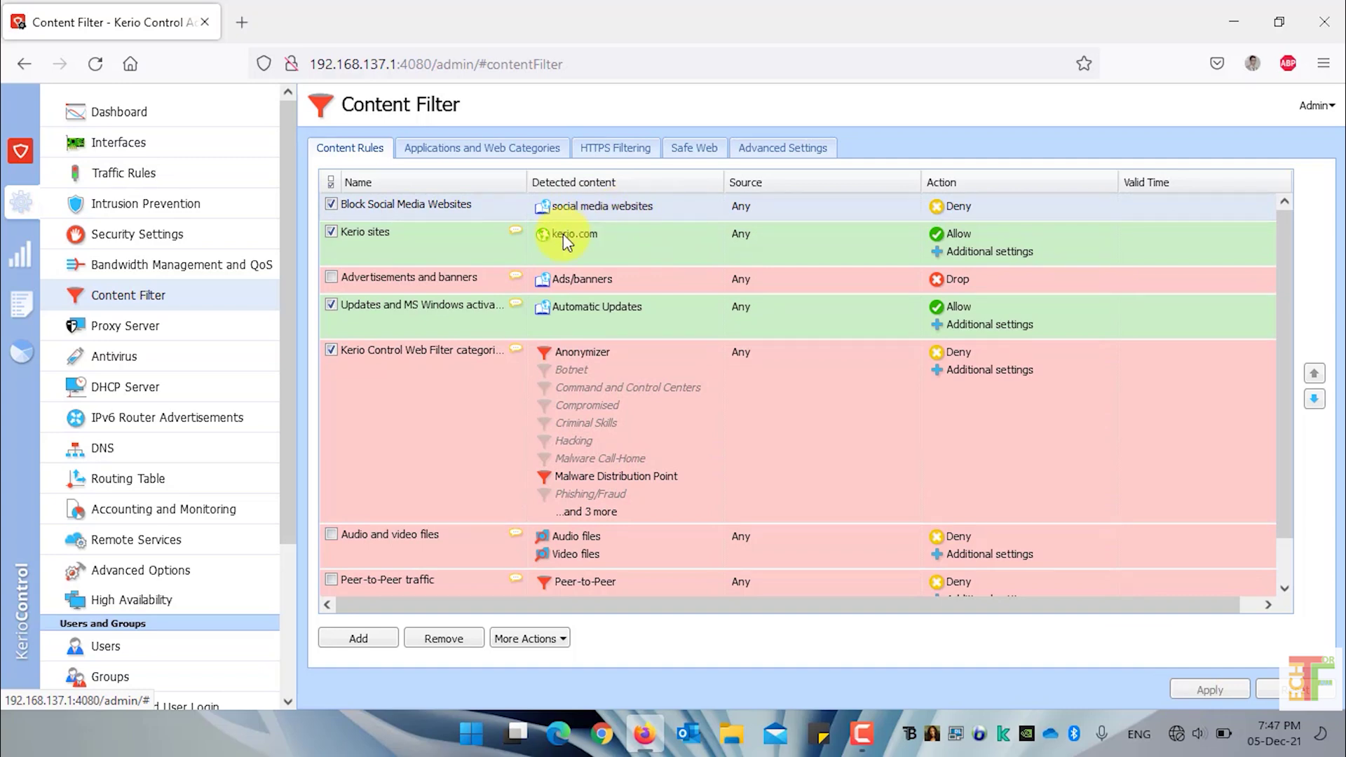
{"action": "scroll", "coordinate": [132, 351], "scroll_direction": "down", "scroll_amount": 3}
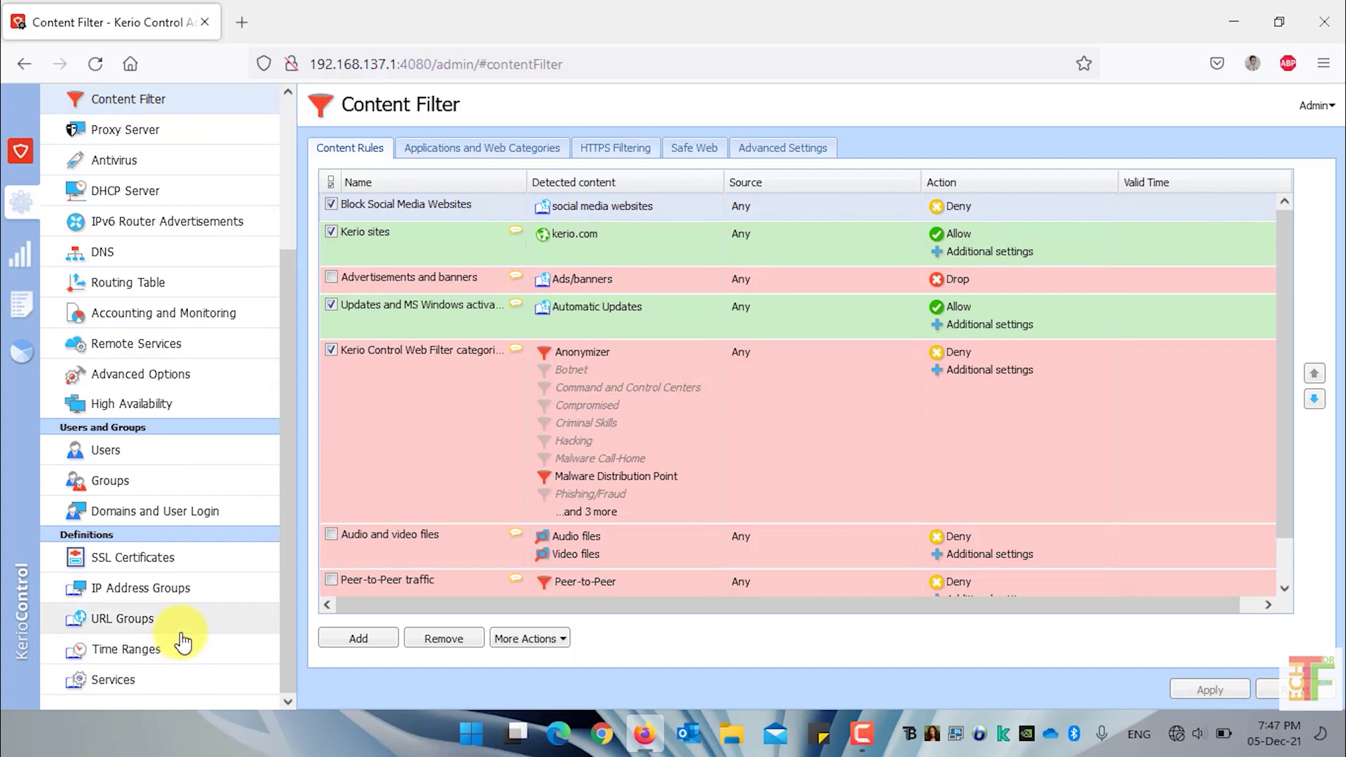
{"action": "left_click", "coordinate": [182, 631]}
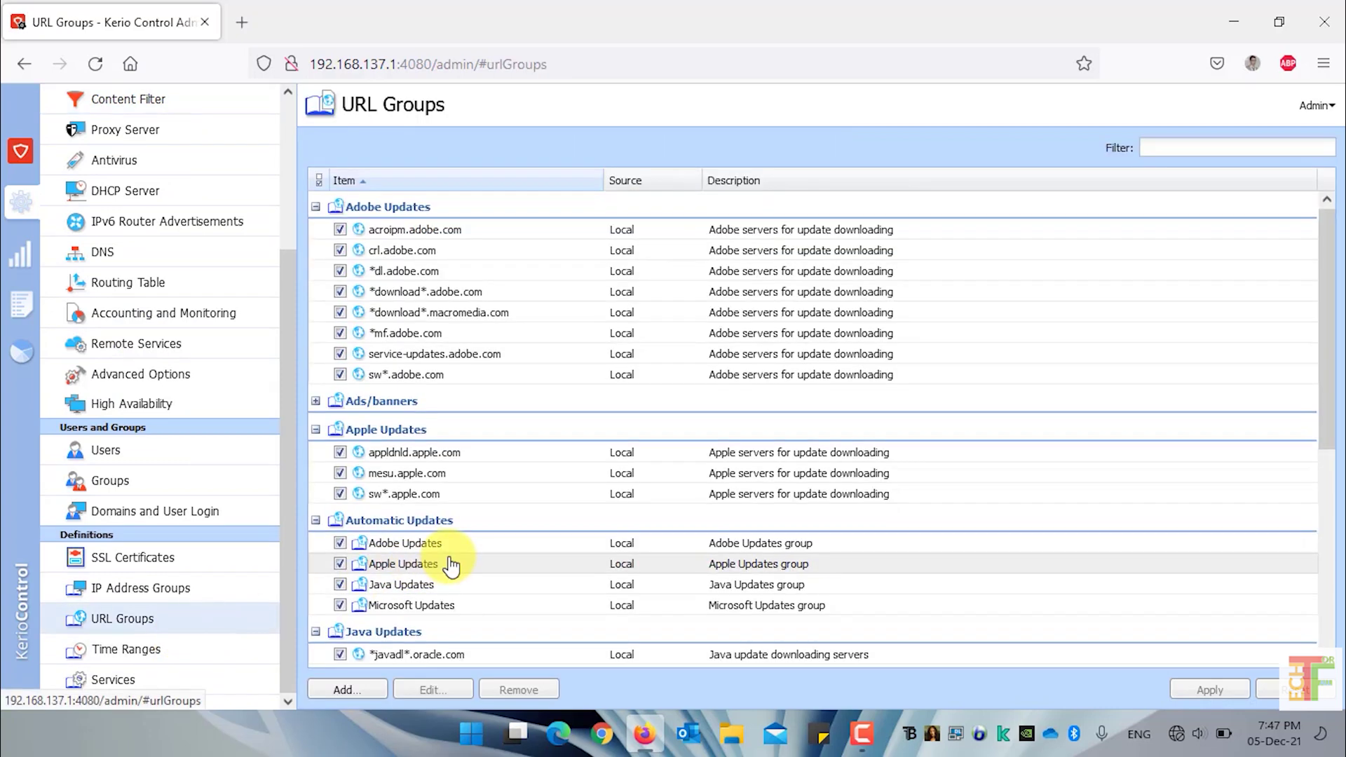
{"action": "scroll", "coordinate": [448, 561], "scroll_direction": "down", "scroll_amount": 5}
{"action": "left_click", "coordinate": [461, 636]}
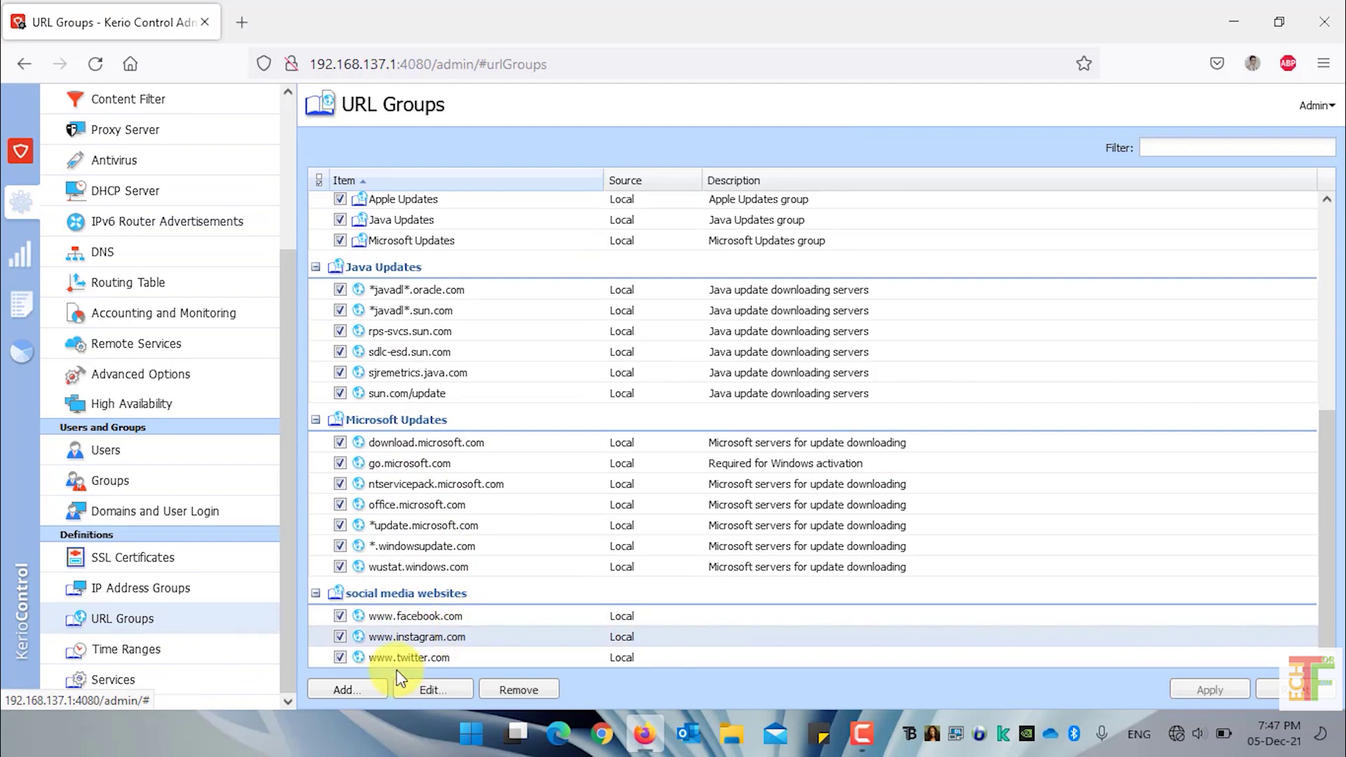
{"action": "left_click", "coordinate": [367, 693]}
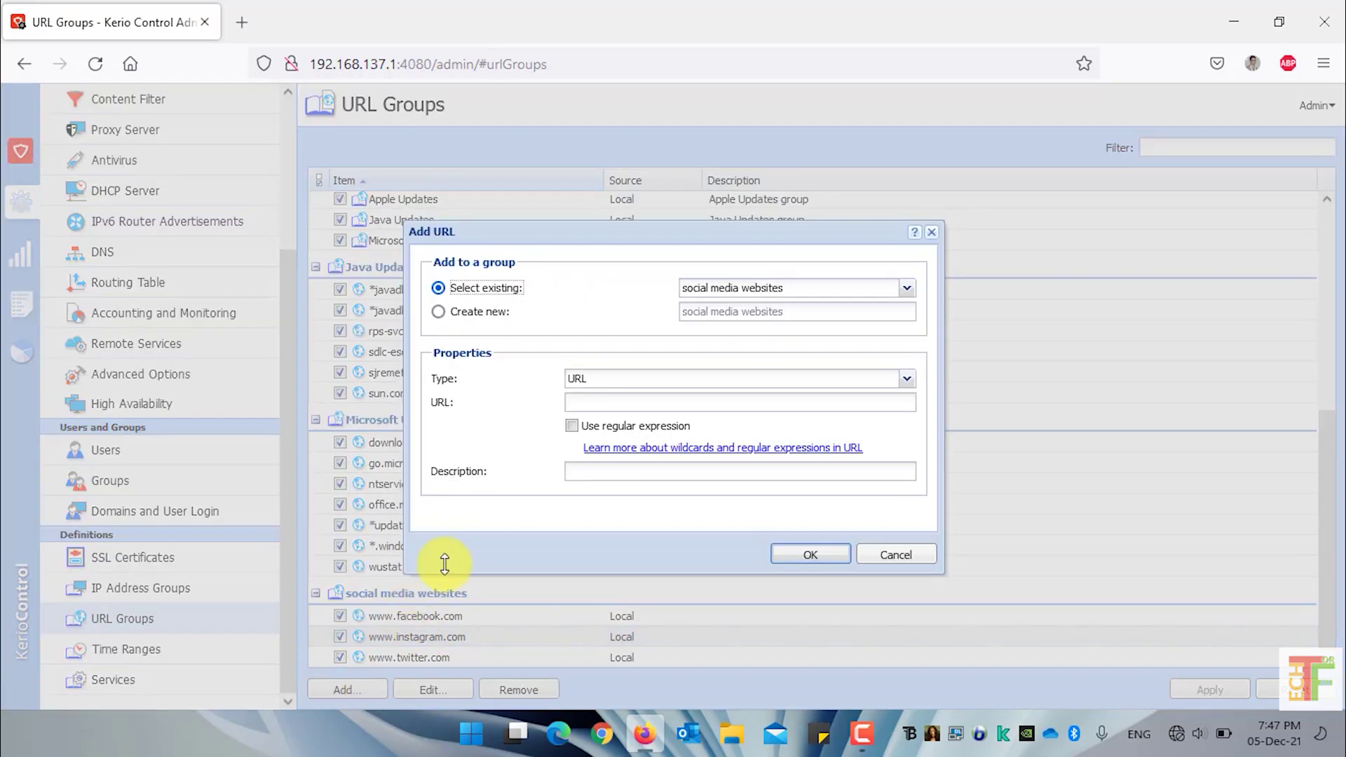
{"action": "left_click", "coordinate": [607, 399]}
{"action": "type", "text": "www."}
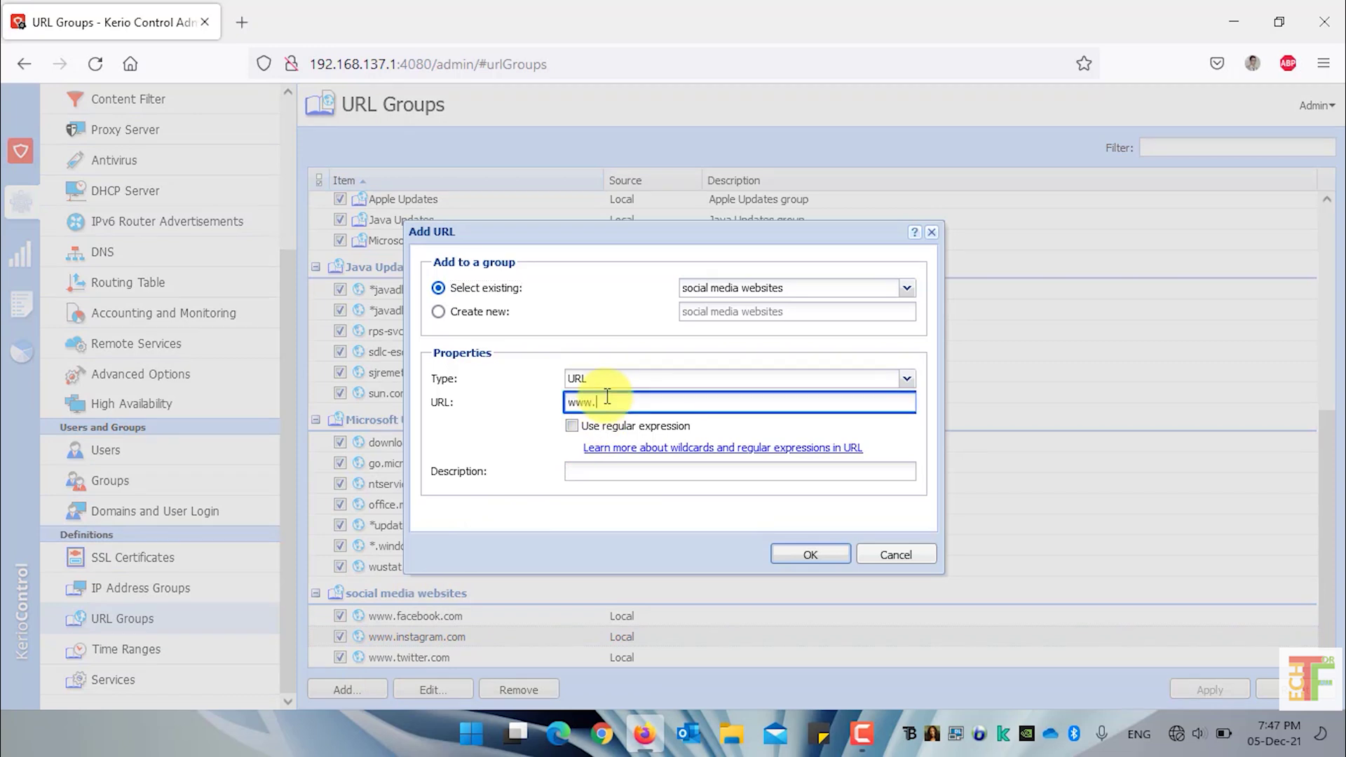
{"action": "type", "text": "abc.com"}
{"action": "left_click", "coordinate": [613, 402]}
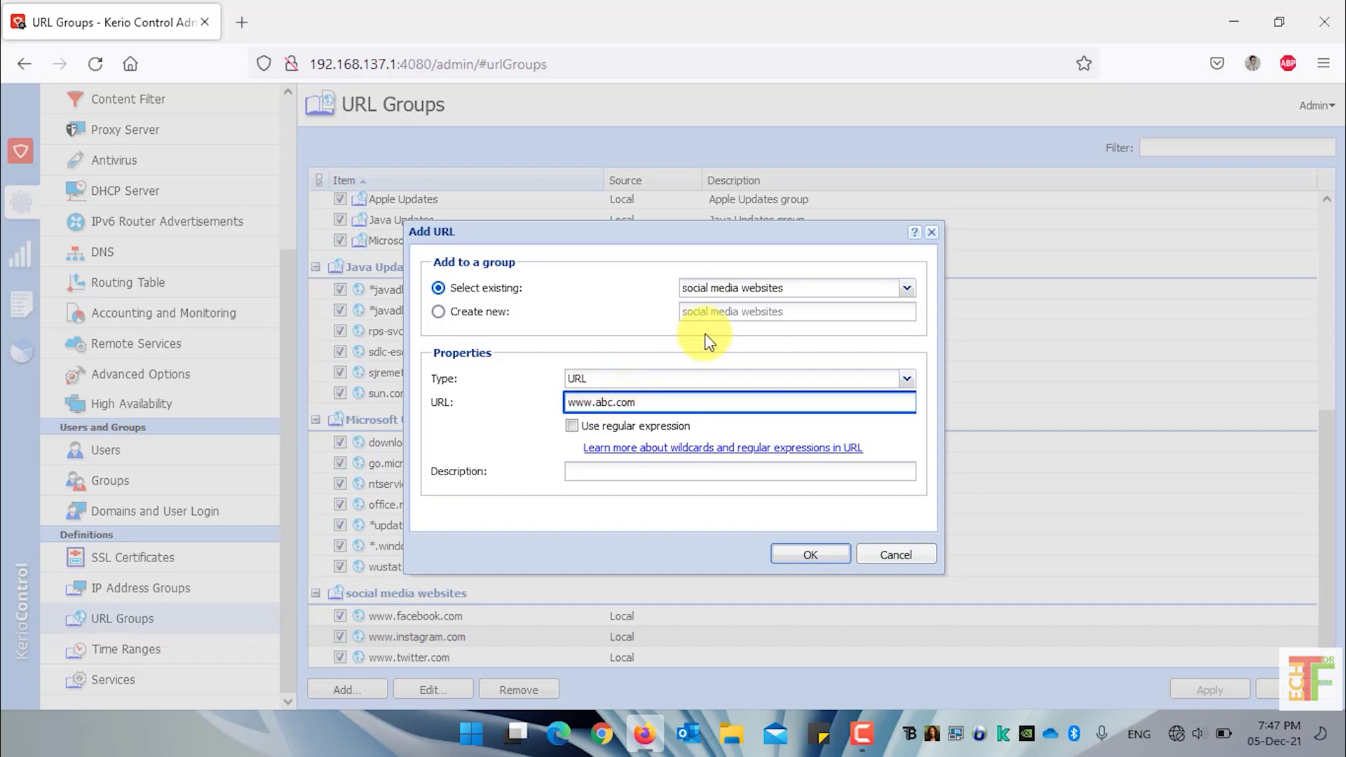
{"action": "left_click", "coordinate": [823, 559]}
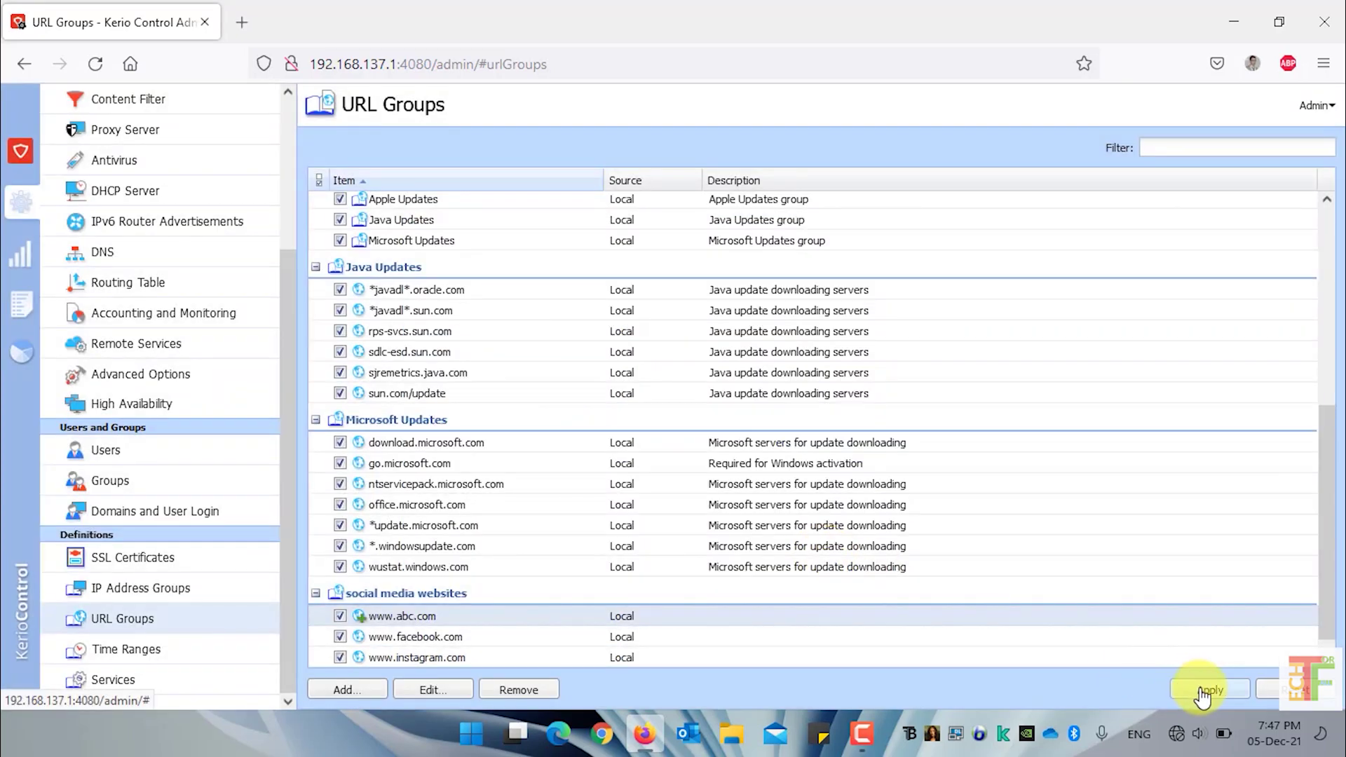
{"action": "left_click", "coordinate": [1201, 693]}
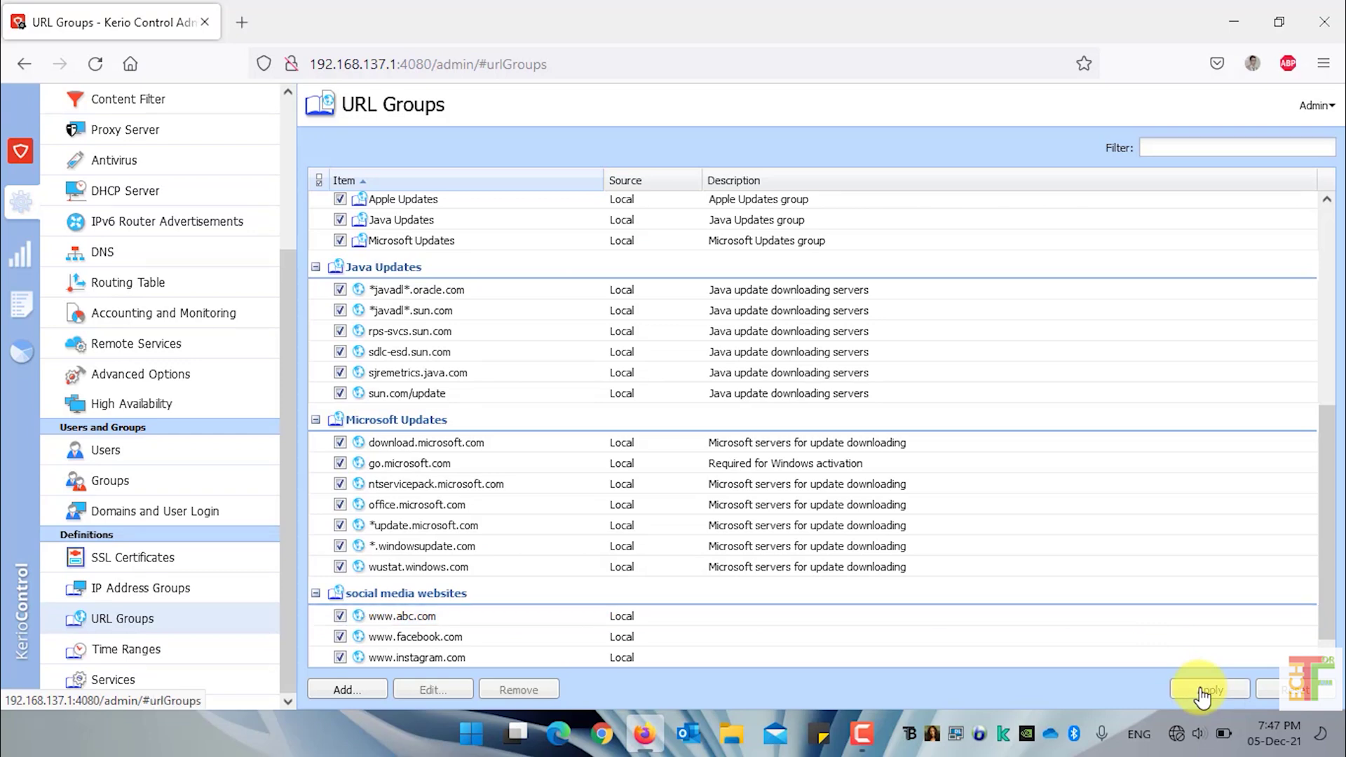
{"action": "left_click", "coordinate": [923, 621]}
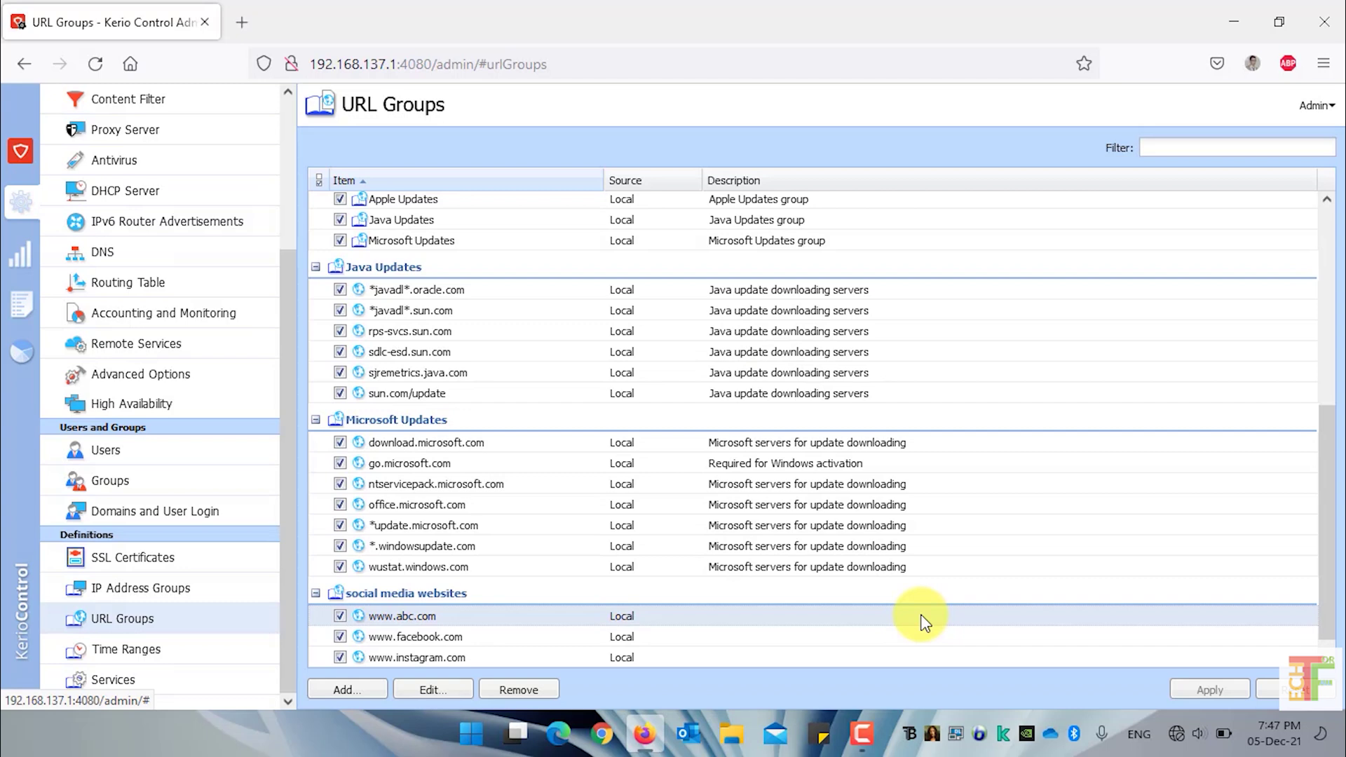
{"action": "scroll", "coordinate": [512, 594], "scroll_direction": "down", "scroll_amount": 1}
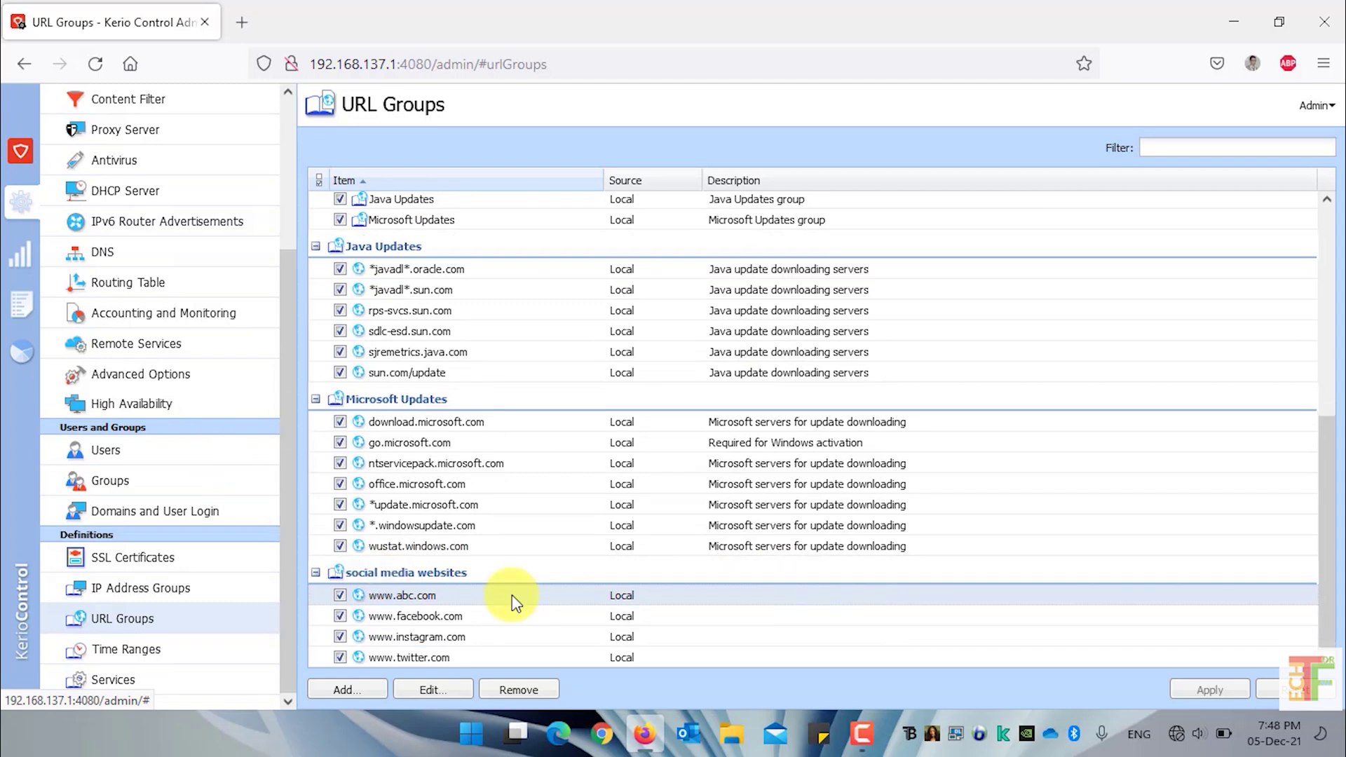
{"action": "scroll", "coordinate": [196, 294], "scroll_direction": "up", "scroll_amount": 3}
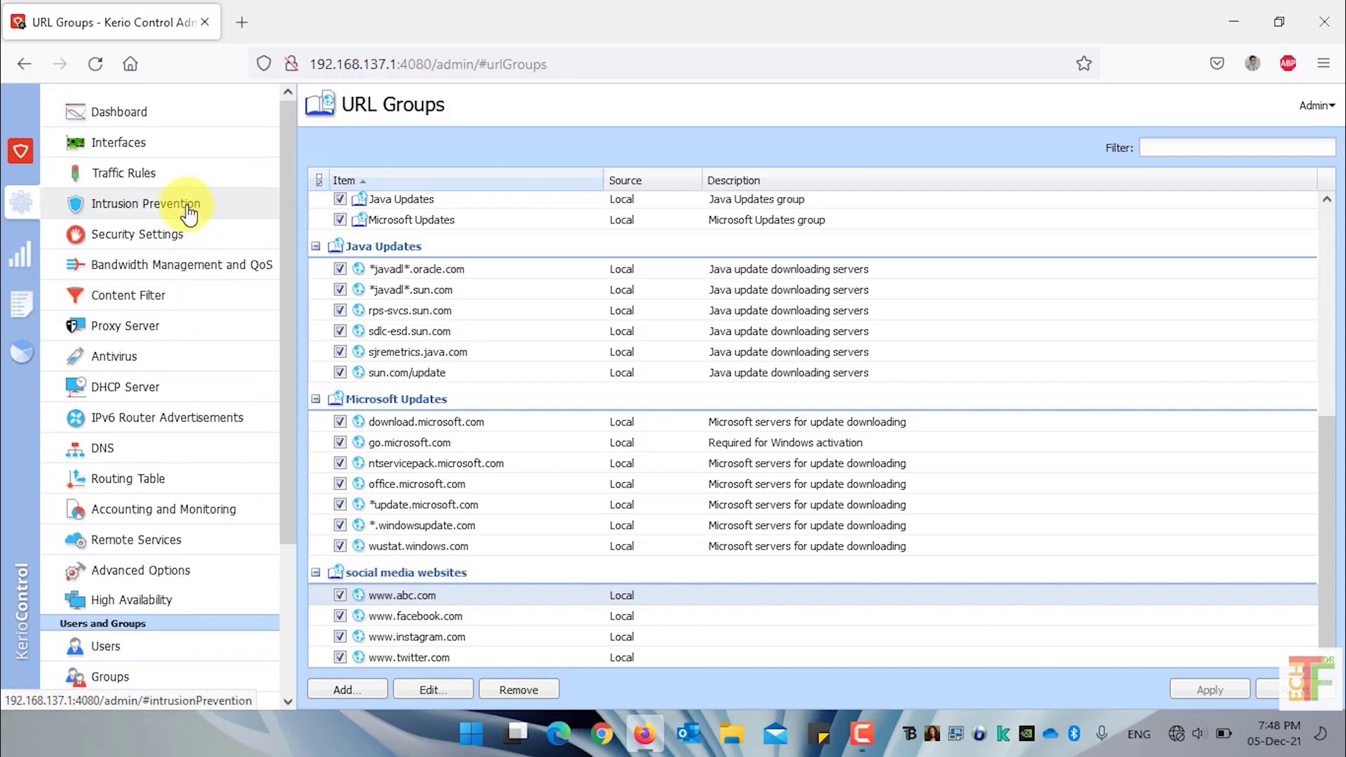
Review the content rules, selecting the Kerio sites and Block Social Media Websites rules
{"action": "left_click", "coordinate": [174, 299]}
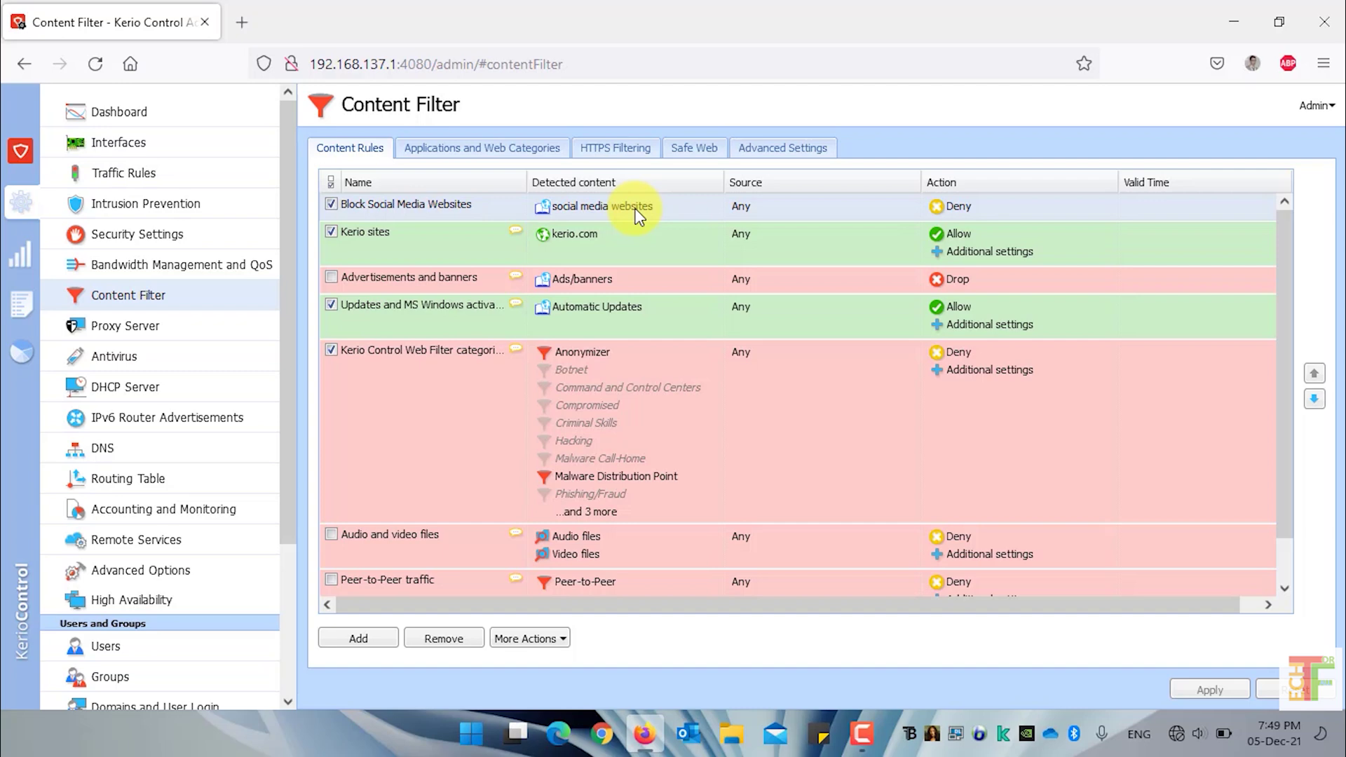
{"action": "left_click", "coordinate": [427, 247]}
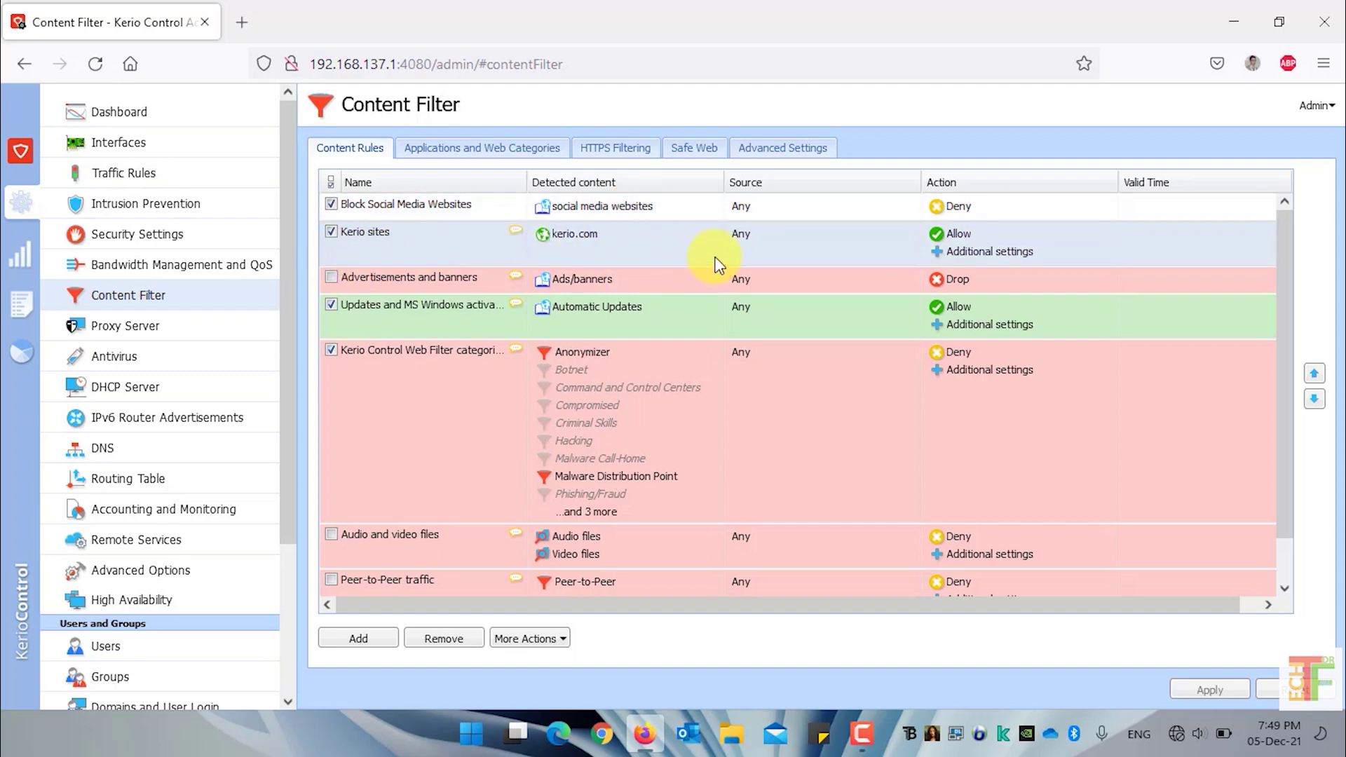
{"action": "left_click", "coordinate": [448, 214]}
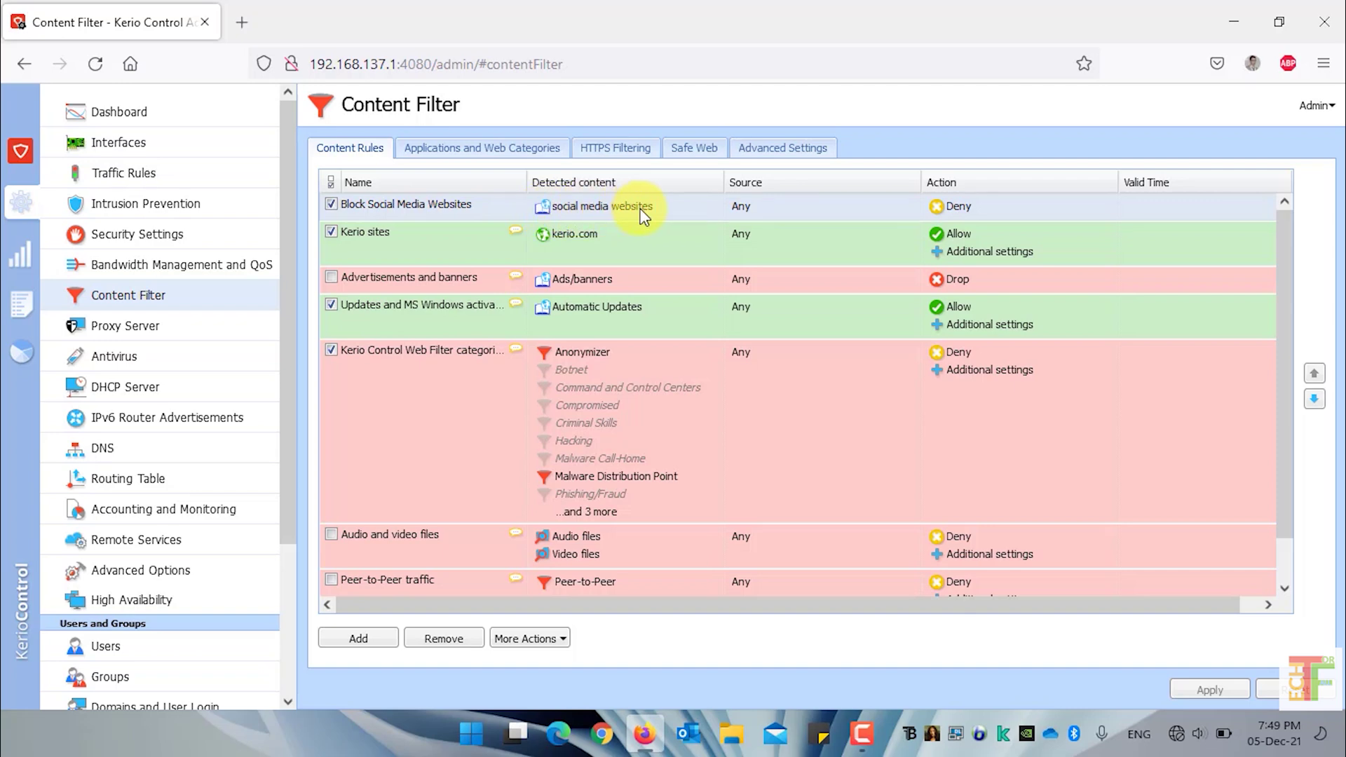
Add a new bandwidth management rule named 'social media websites'
{"action": "left_click", "coordinate": [242, 274]}
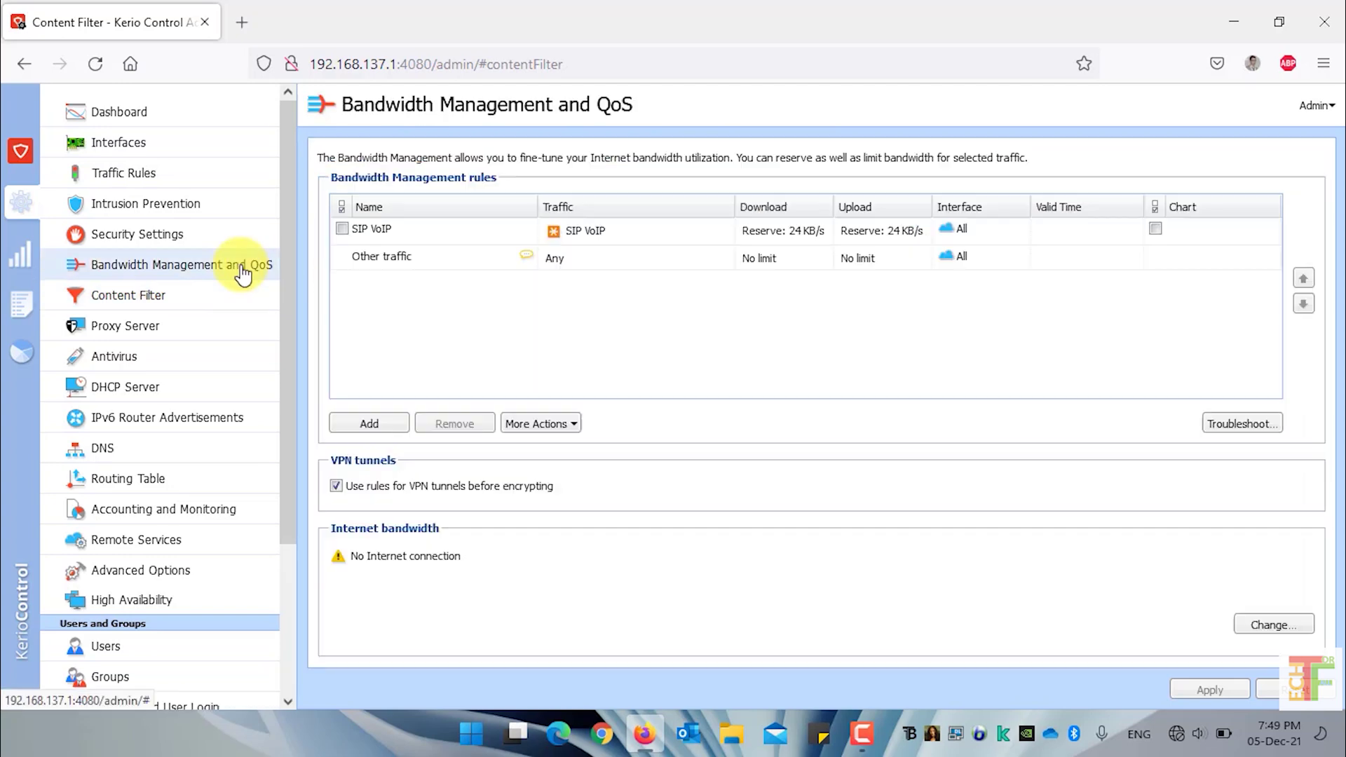
{"action": "left_click", "coordinate": [371, 424]}
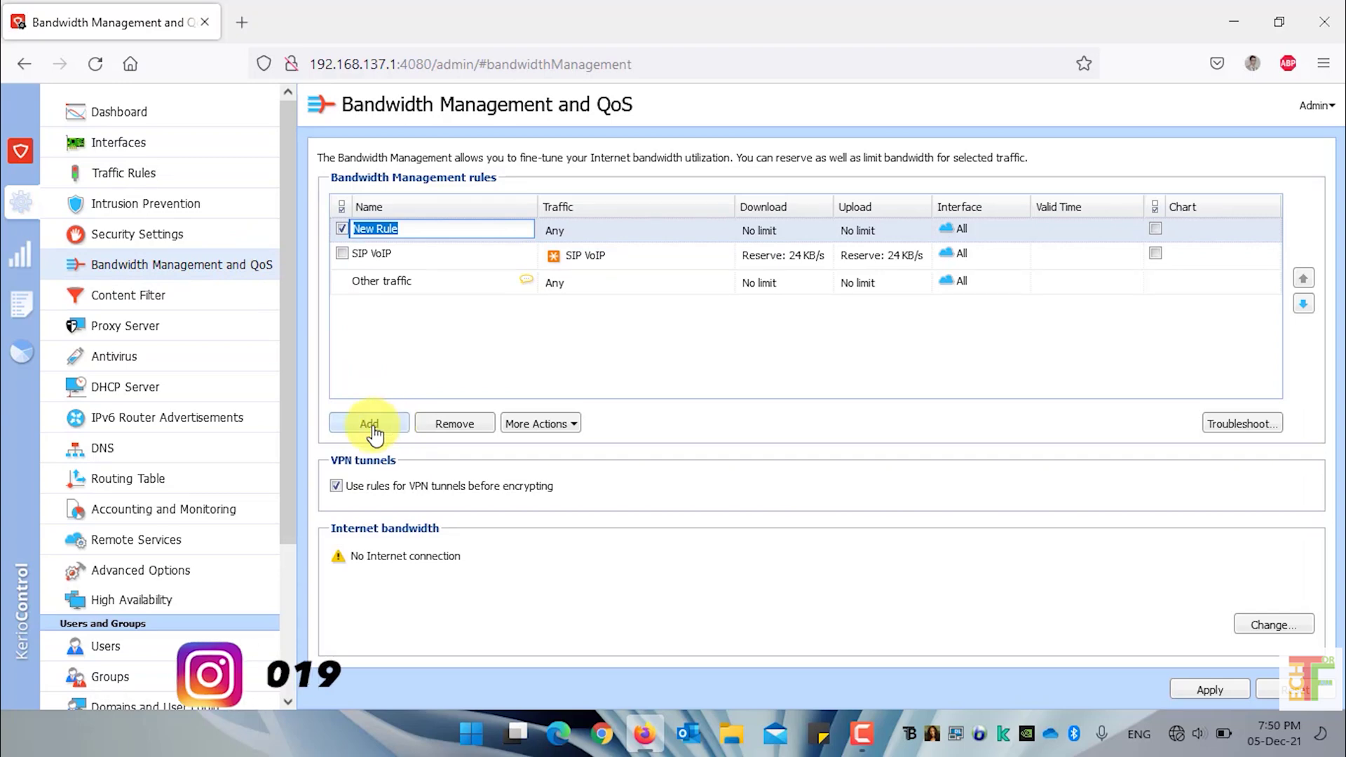
{"action": "type", "text": "social media websites"}
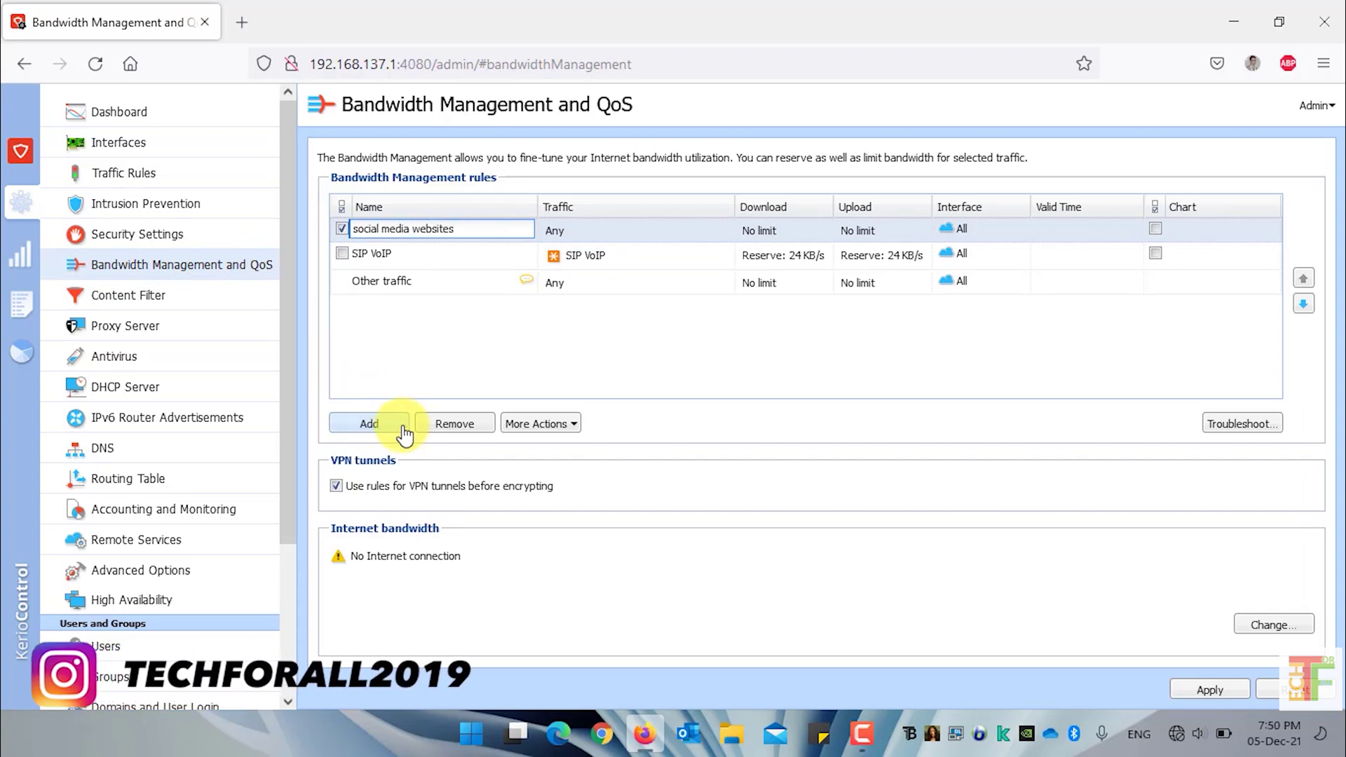
{"action": "left_click", "coordinate": [608, 236]}
Set the rule's traffic to the Block Social Media Websites content rule
{"action": "double_click", "coordinate": [611, 241]}
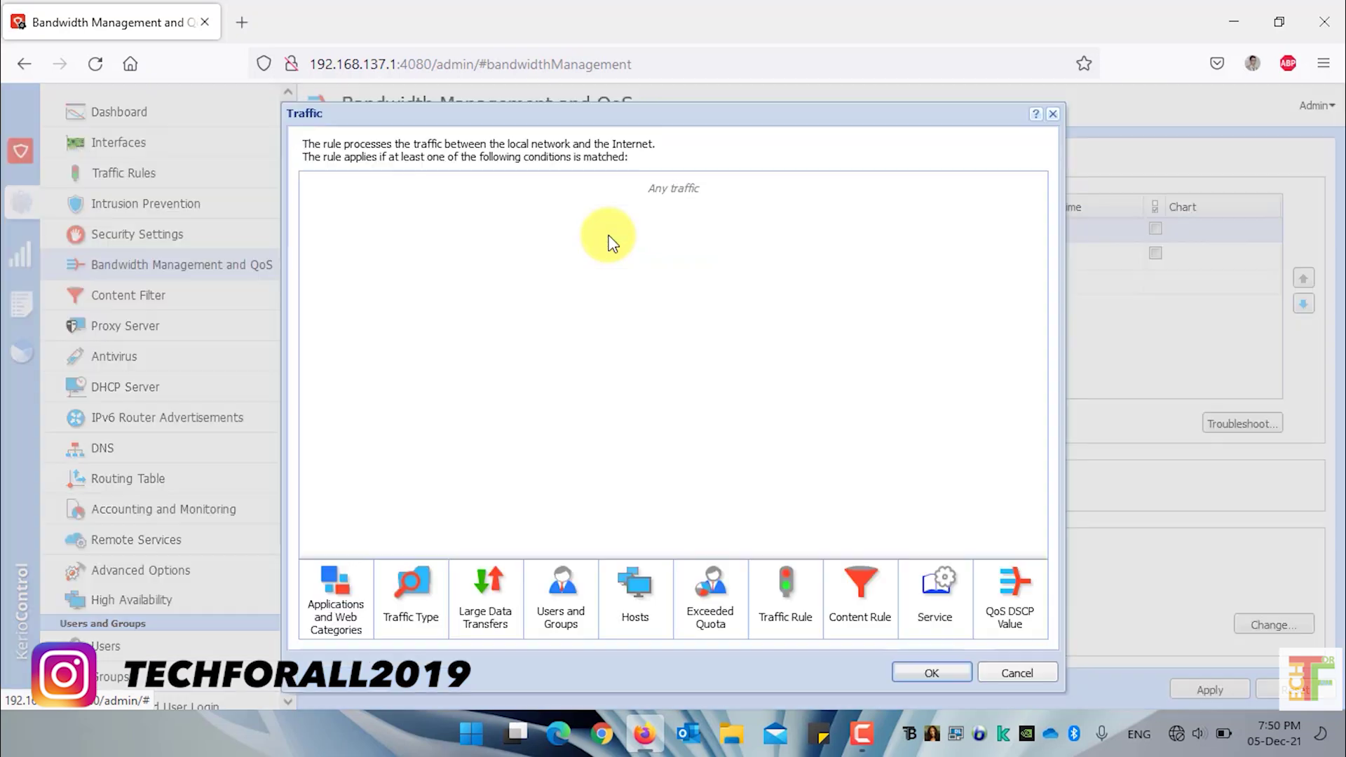
{"action": "left_click", "coordinate": [872, 626]}
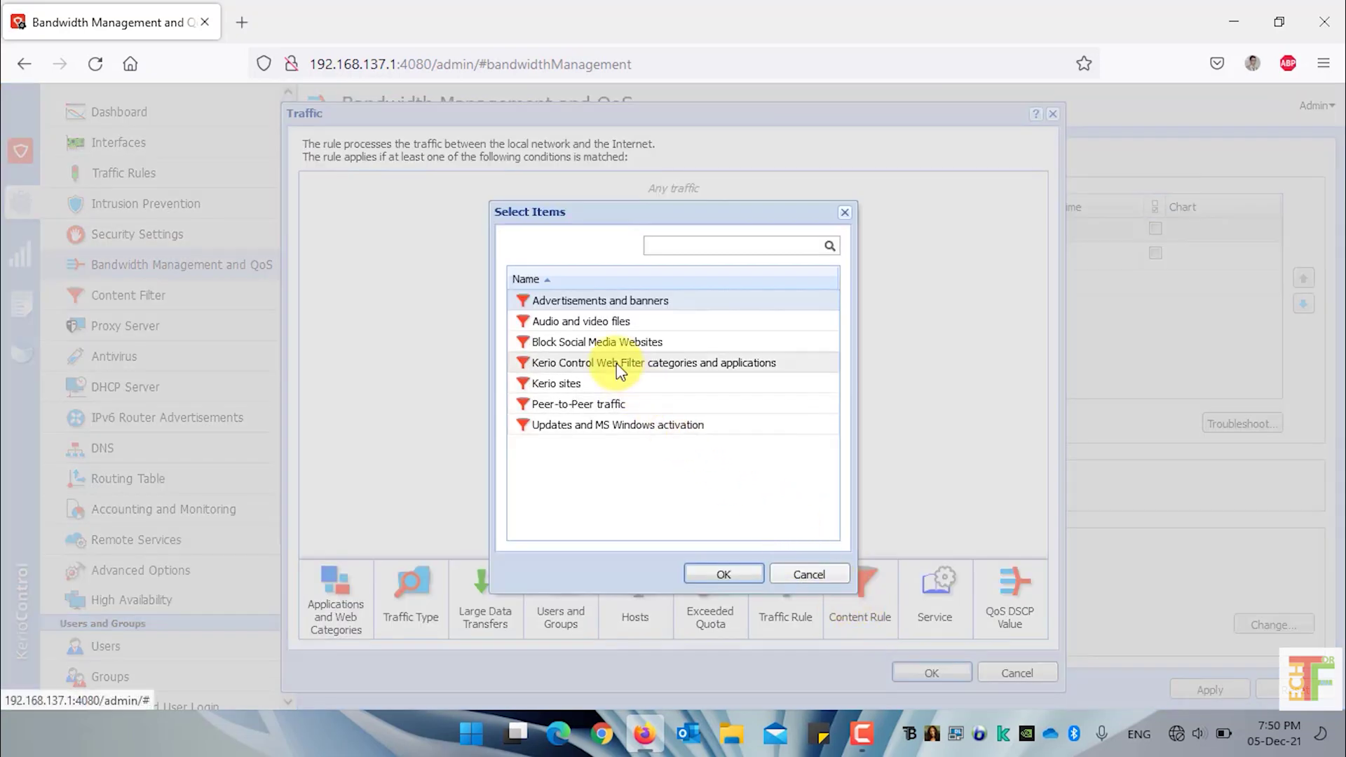
{"action": "left_click", "coordinate": [558, 344]}
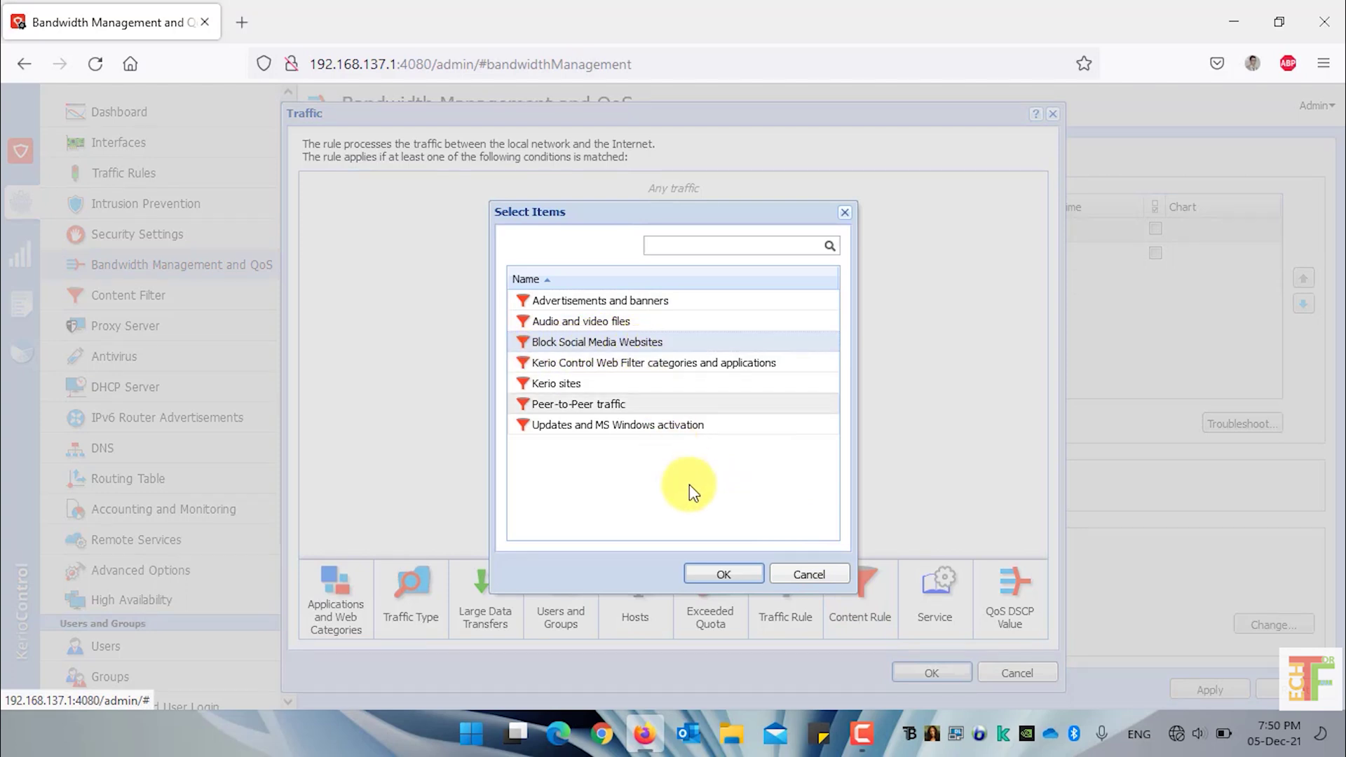
{"action": "left_click", "coordinate": [726, 575]}
{"action": "left_click", "coordinate": [932, 675]}
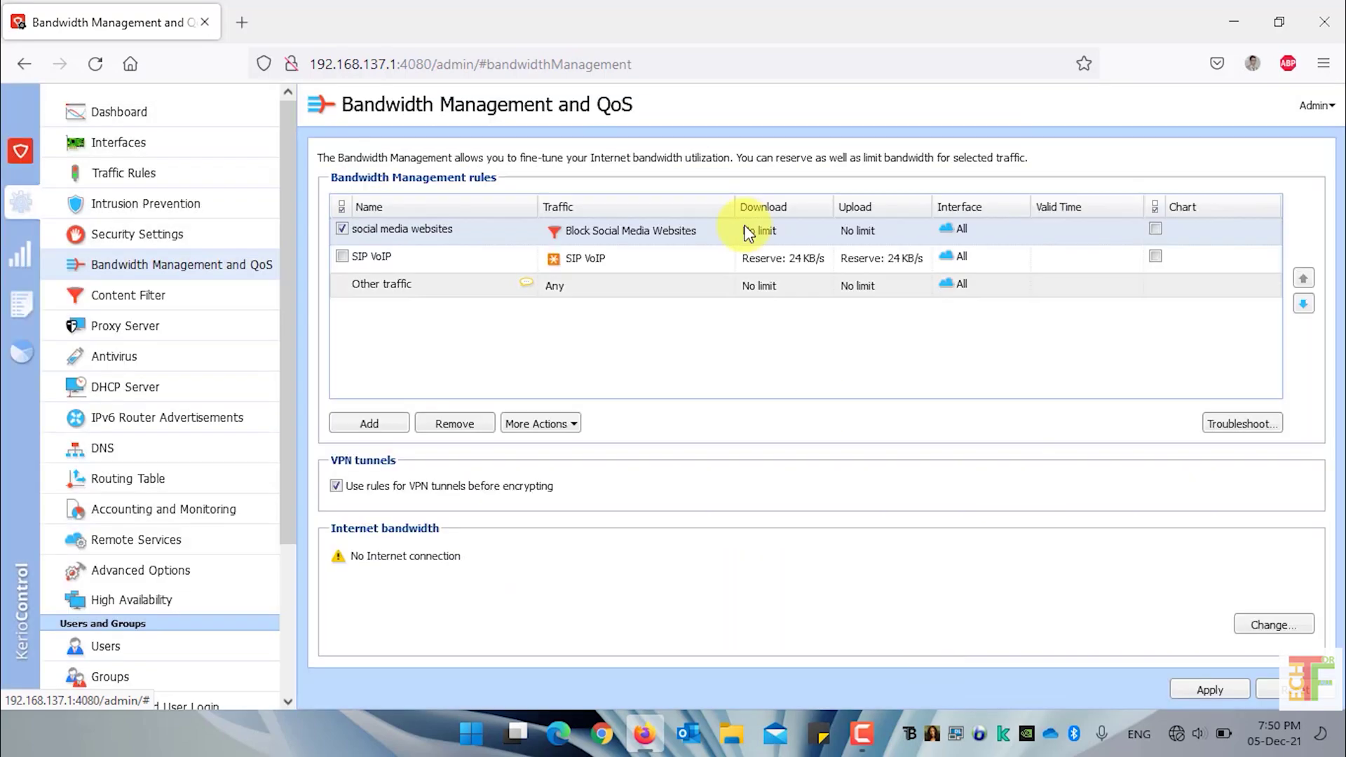
Limit the rule's download bandwidth to a maximum of 1 Mbit/s
{"action": "double_click", "coordinate": [797, 240]}
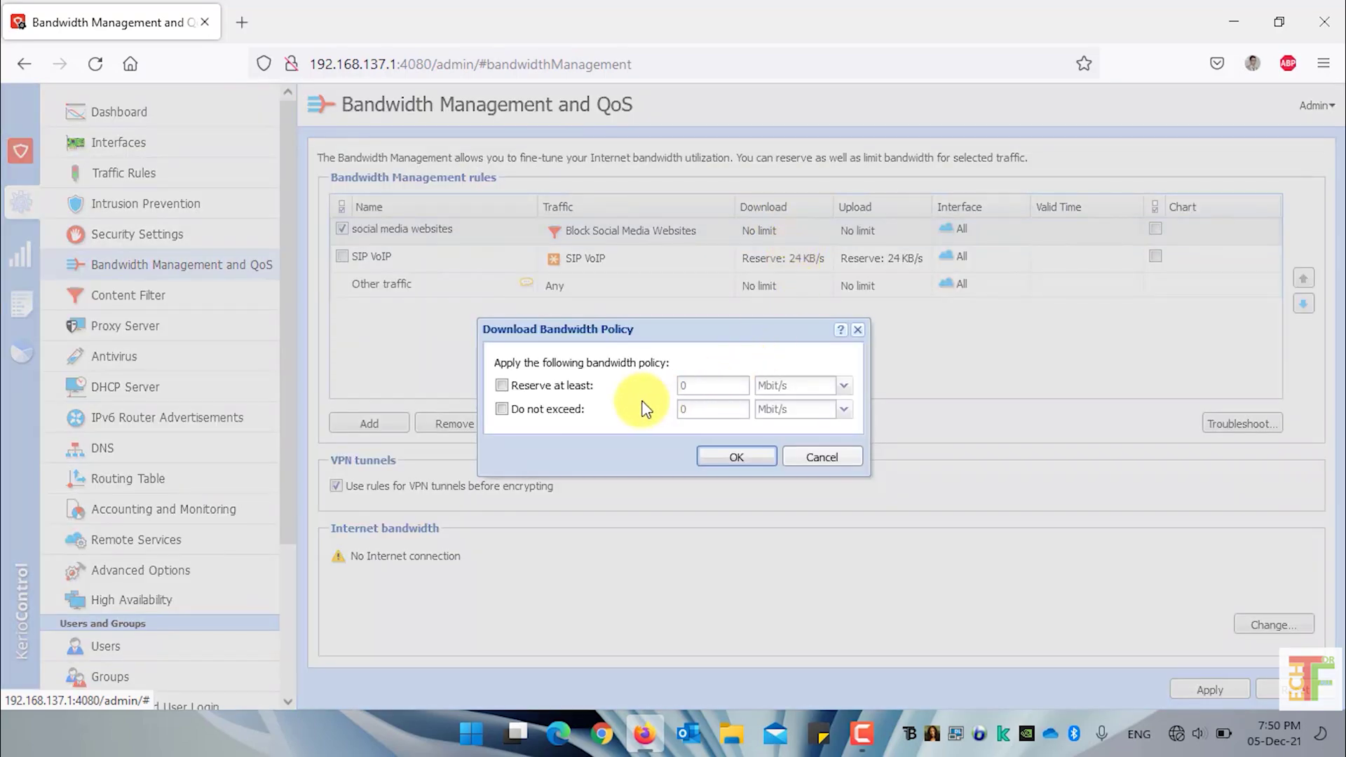
{"action": "left_click", "coordinate": [561, 412]}
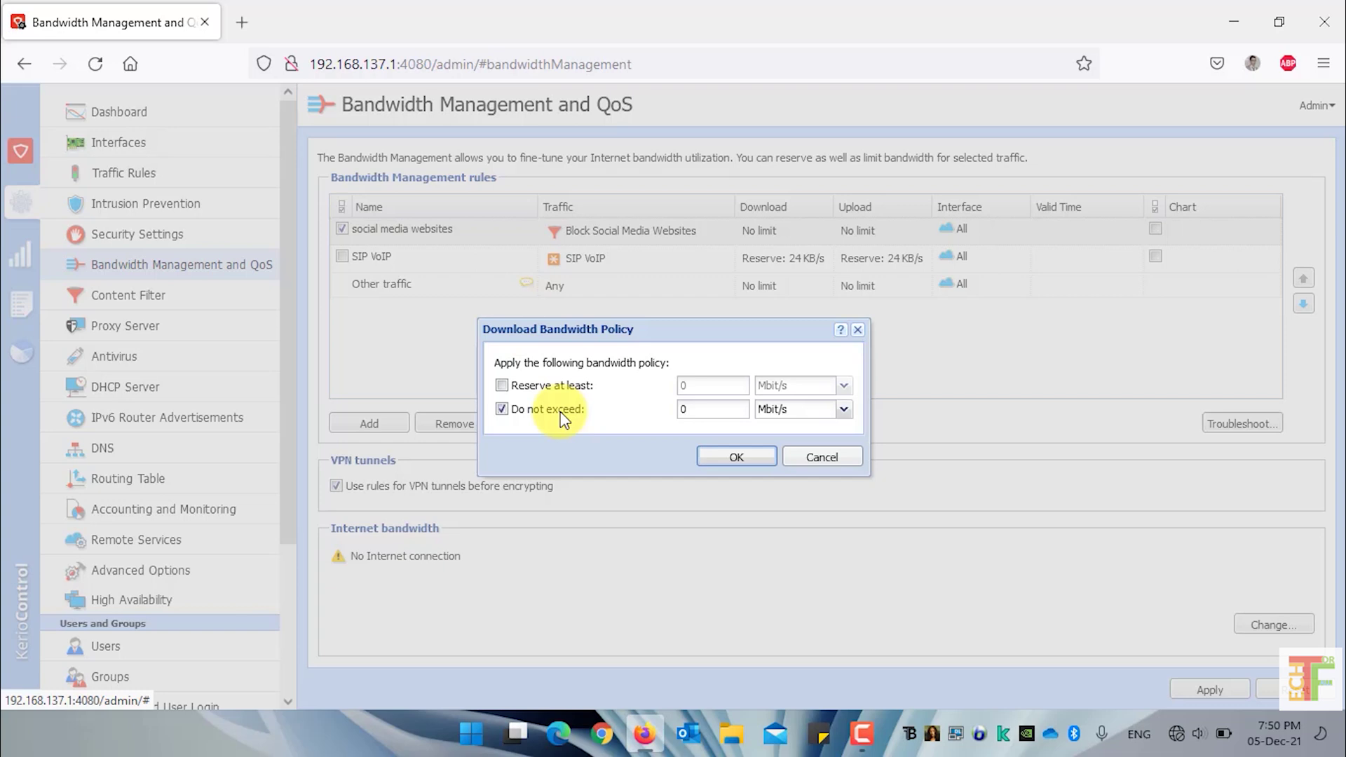
{"action": "left_click", "coordinate": [720, 414]}
{"action": "key", "text": "BackSpace"}
{"action": "type", "text": "1"}
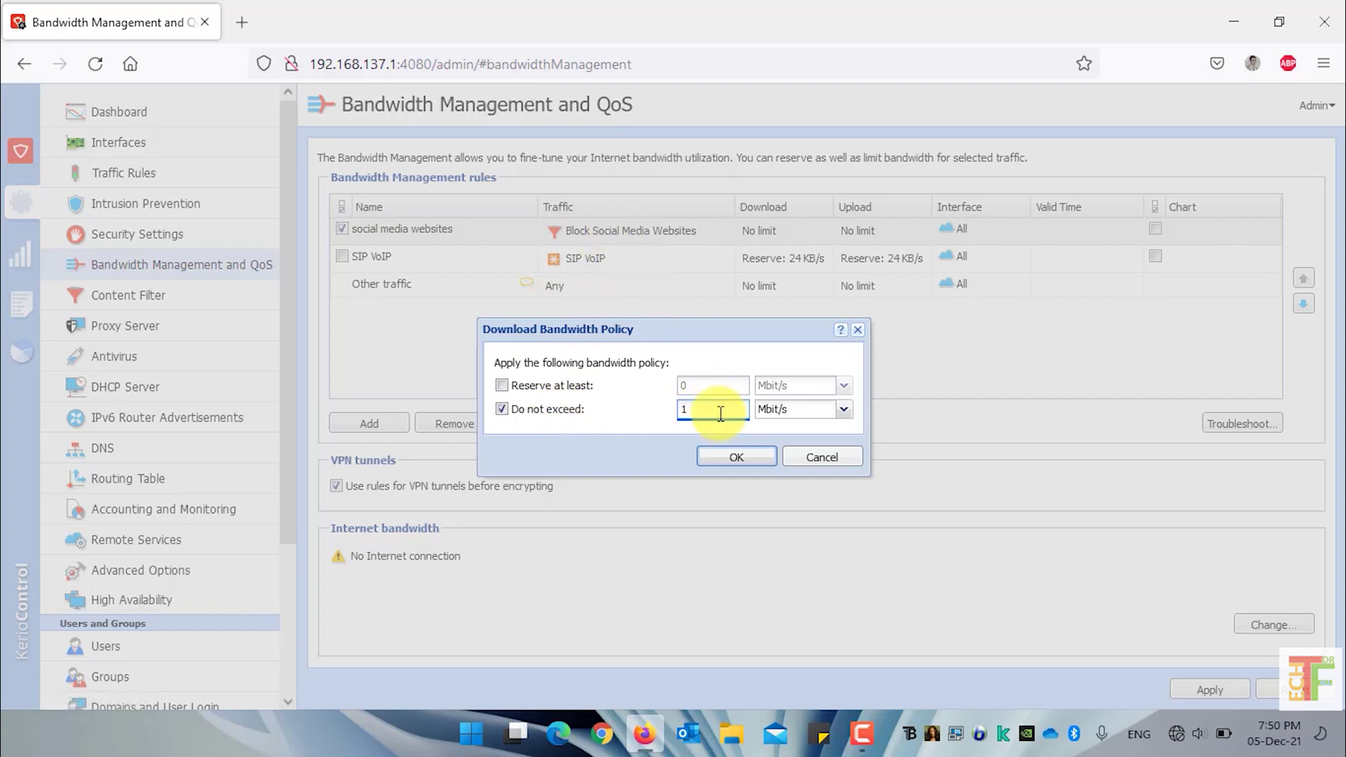
{"action": "left_click", "coordinate": [739, 456]}
Limit the upload bandwidth to 1 Mbit/s as well and apply the changes
{"action": "double_click", "coordinate": [881, 222]}
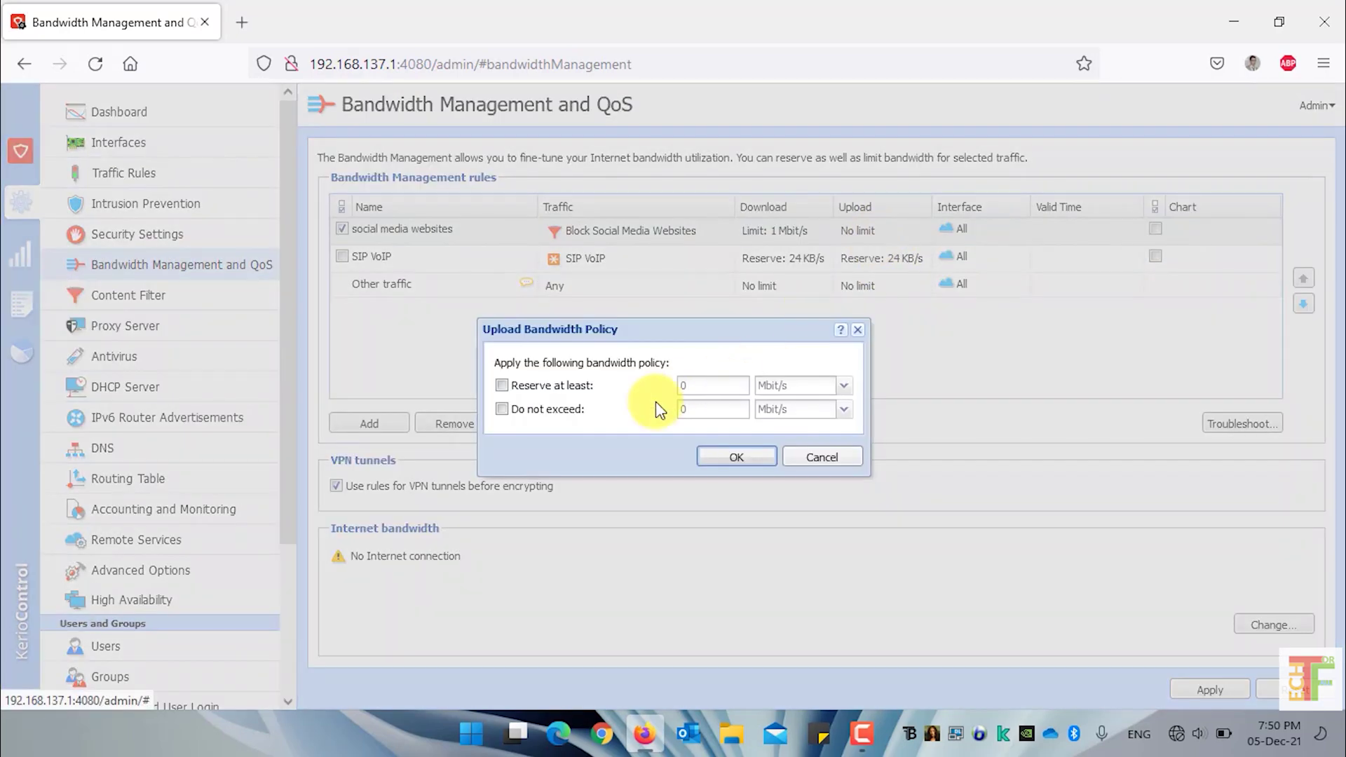
{"action": "left_click", "coordinate": [568, 412]}
{"action": "left_click", "coordinate": [698, 412]}
{"action": "key", "text": "BackSpace"}
{"action": "type", "text": "1"}
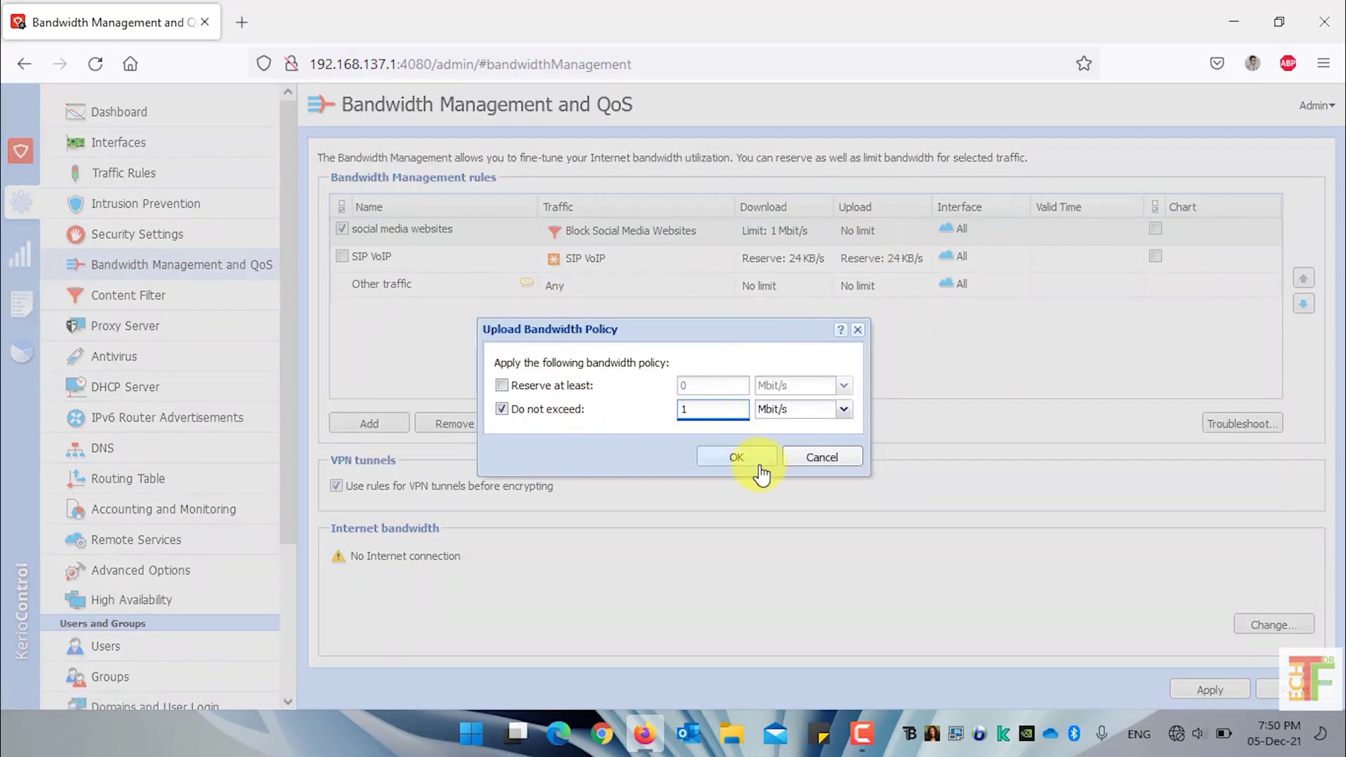
{"action": "left_click", "coordinate": [763, 459]}
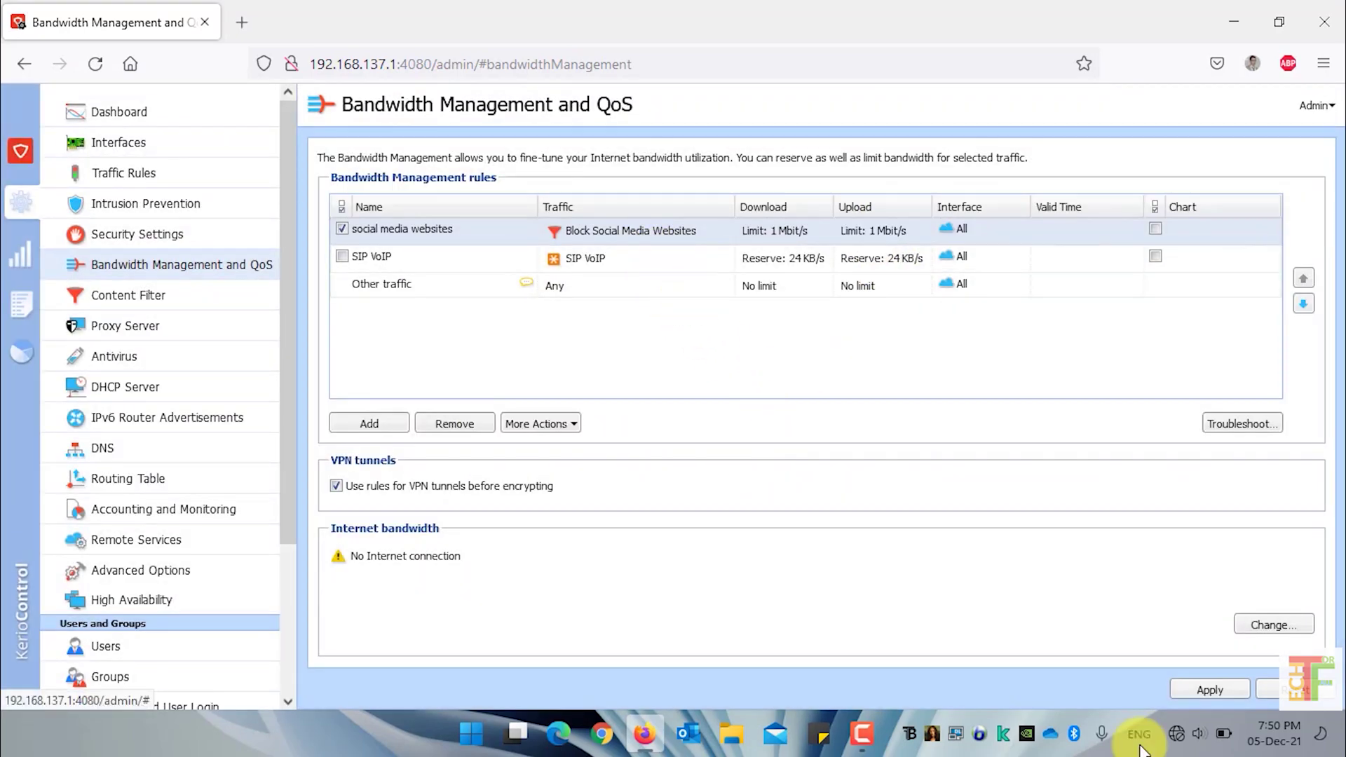
{"action": "left_click", "coordinate": [1208, 693]}
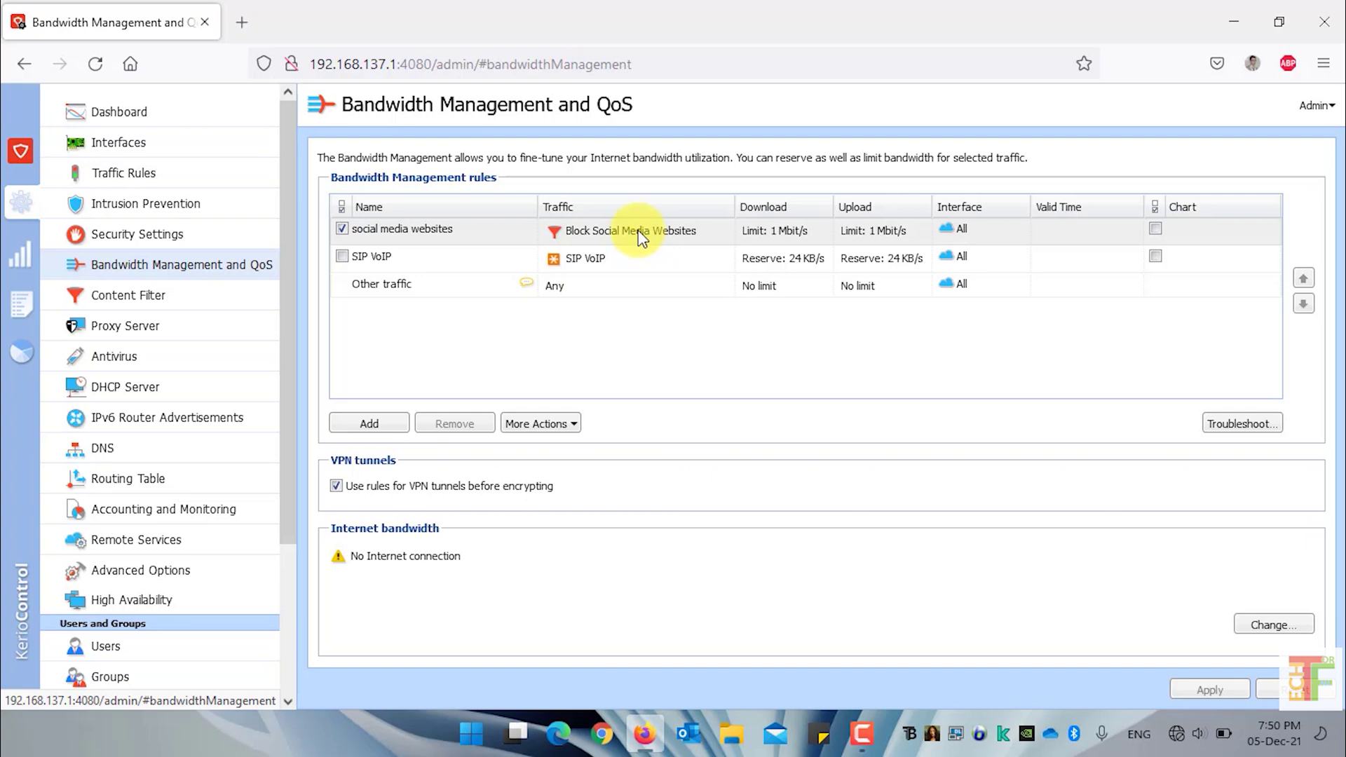
{"action": "scroll", "coordinate": [148, 641], "scroll_direction": "down", "scroll_amount": 3}
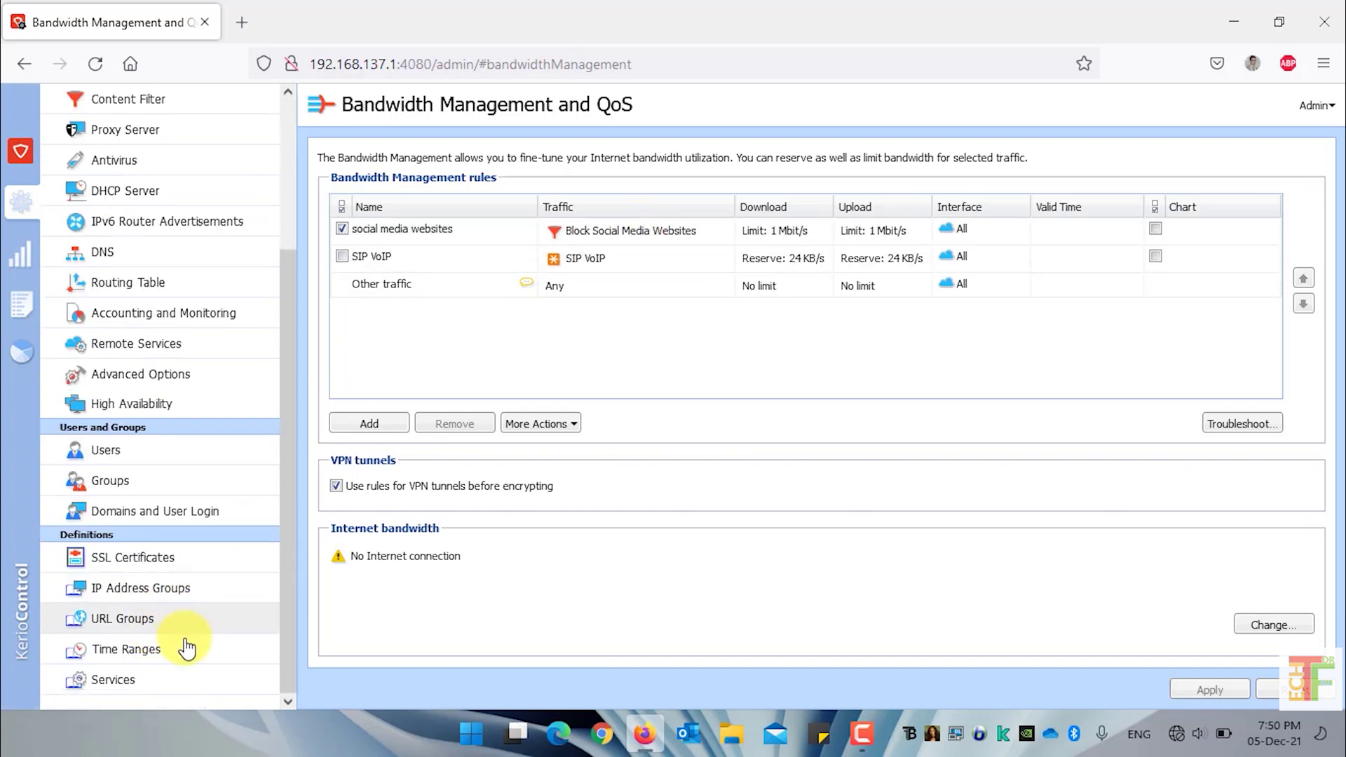
{"action": "left_click", "coordinate": [185, 632]}
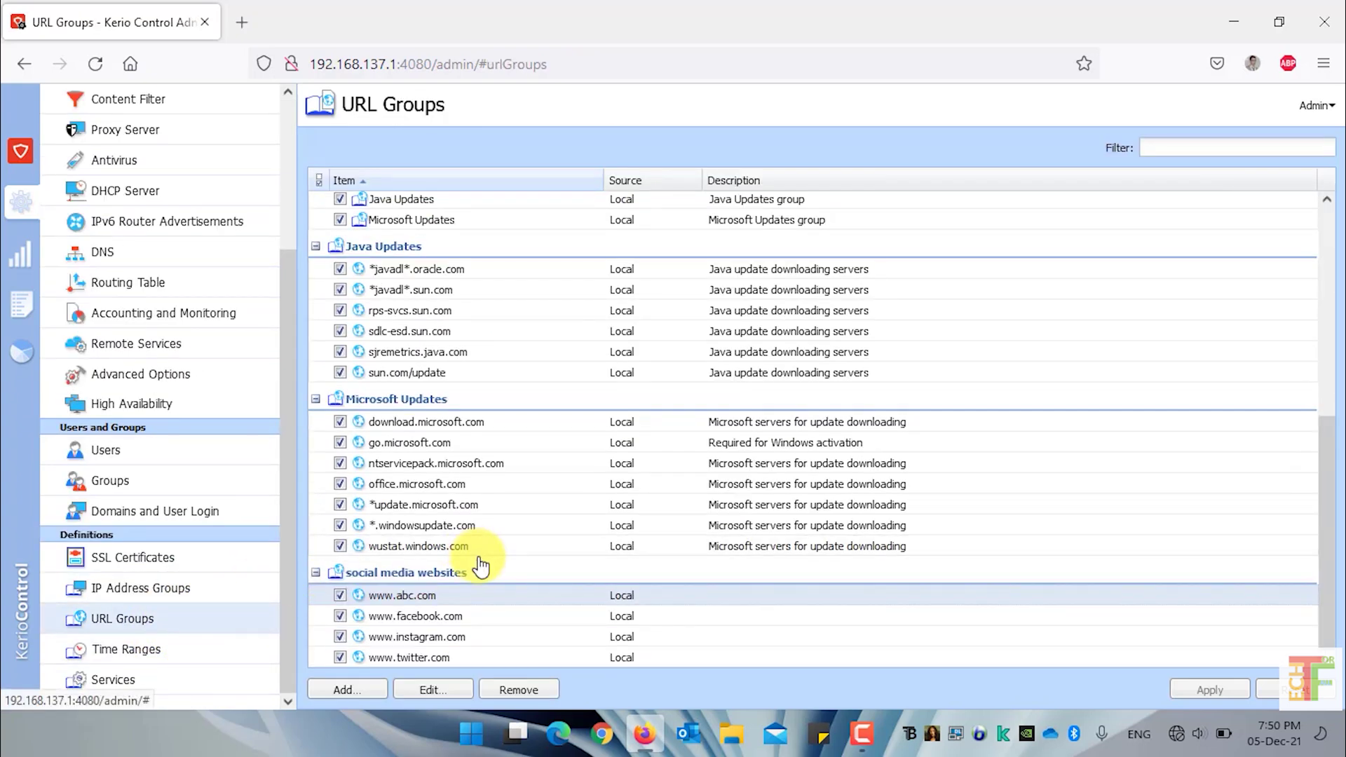
{"action": "left_click", "coordinate": [435, 607]}
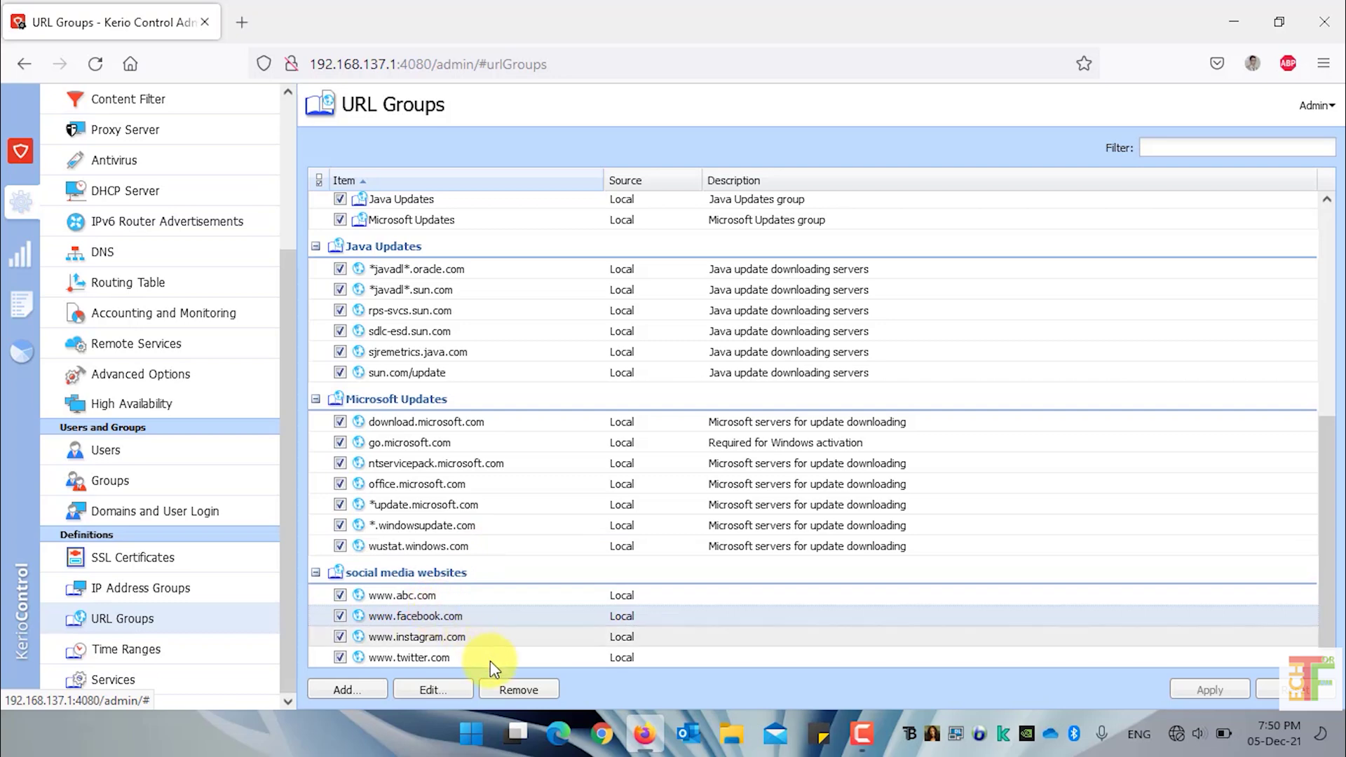
{"action": "left_click", "coordinate": [517, 691]}
{"action": "left_click", "coordinate": [358, 694]}
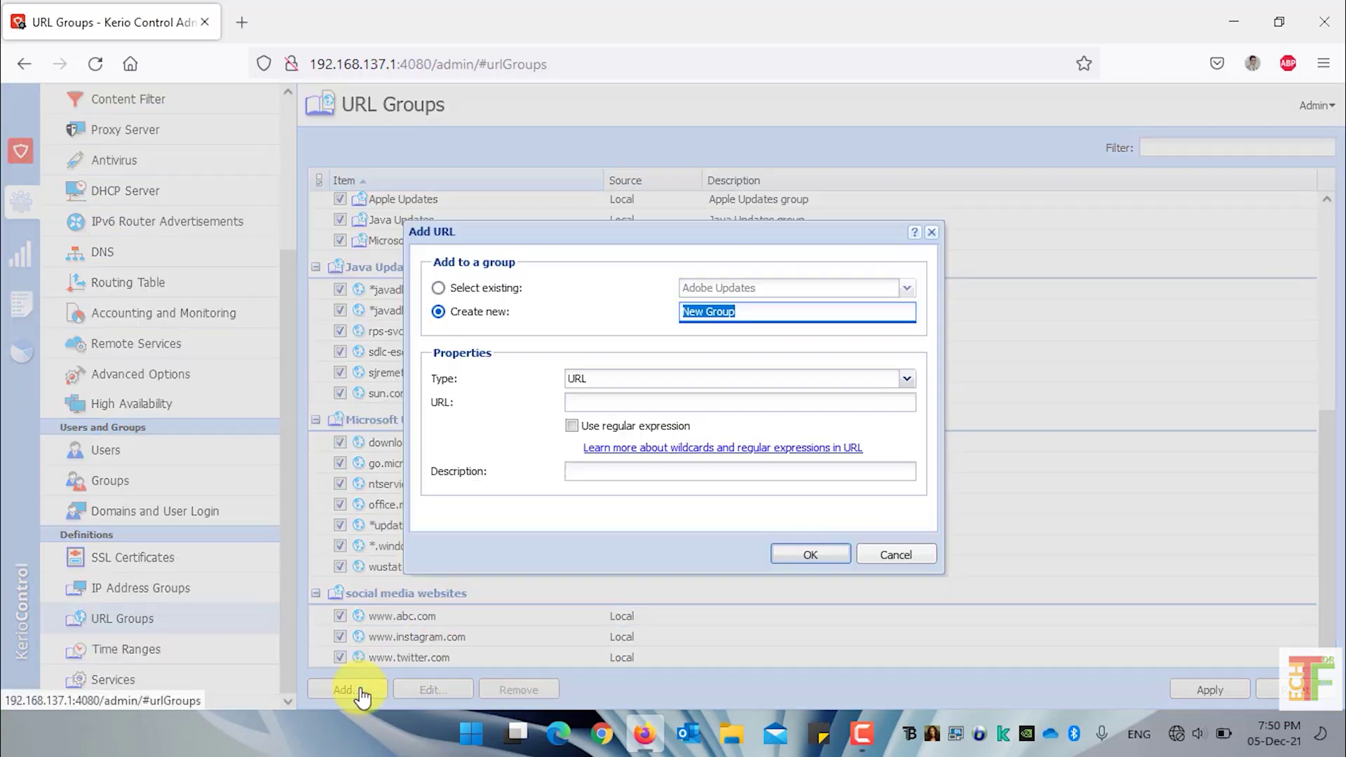
{"action": "left_click", "coordinate": [662, 401]}
{"action": "type", "text": "www."}
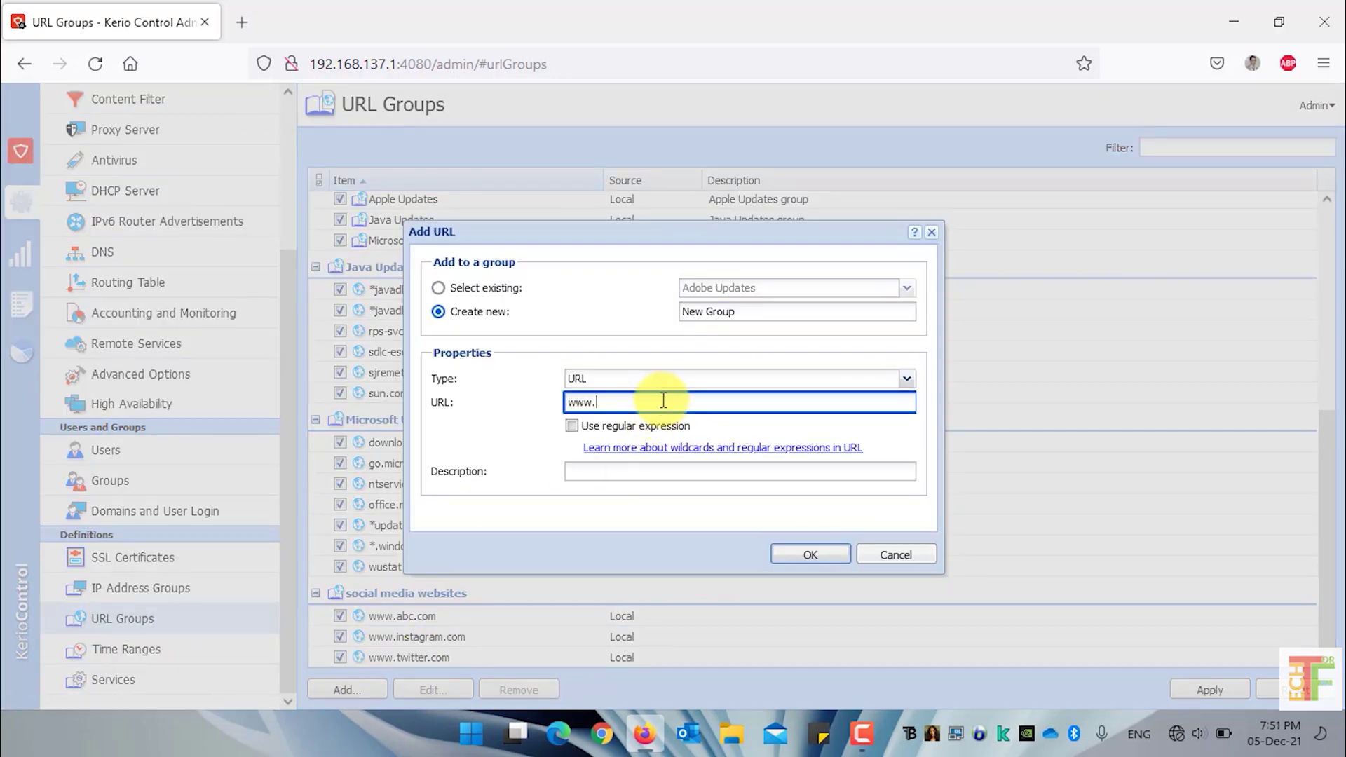